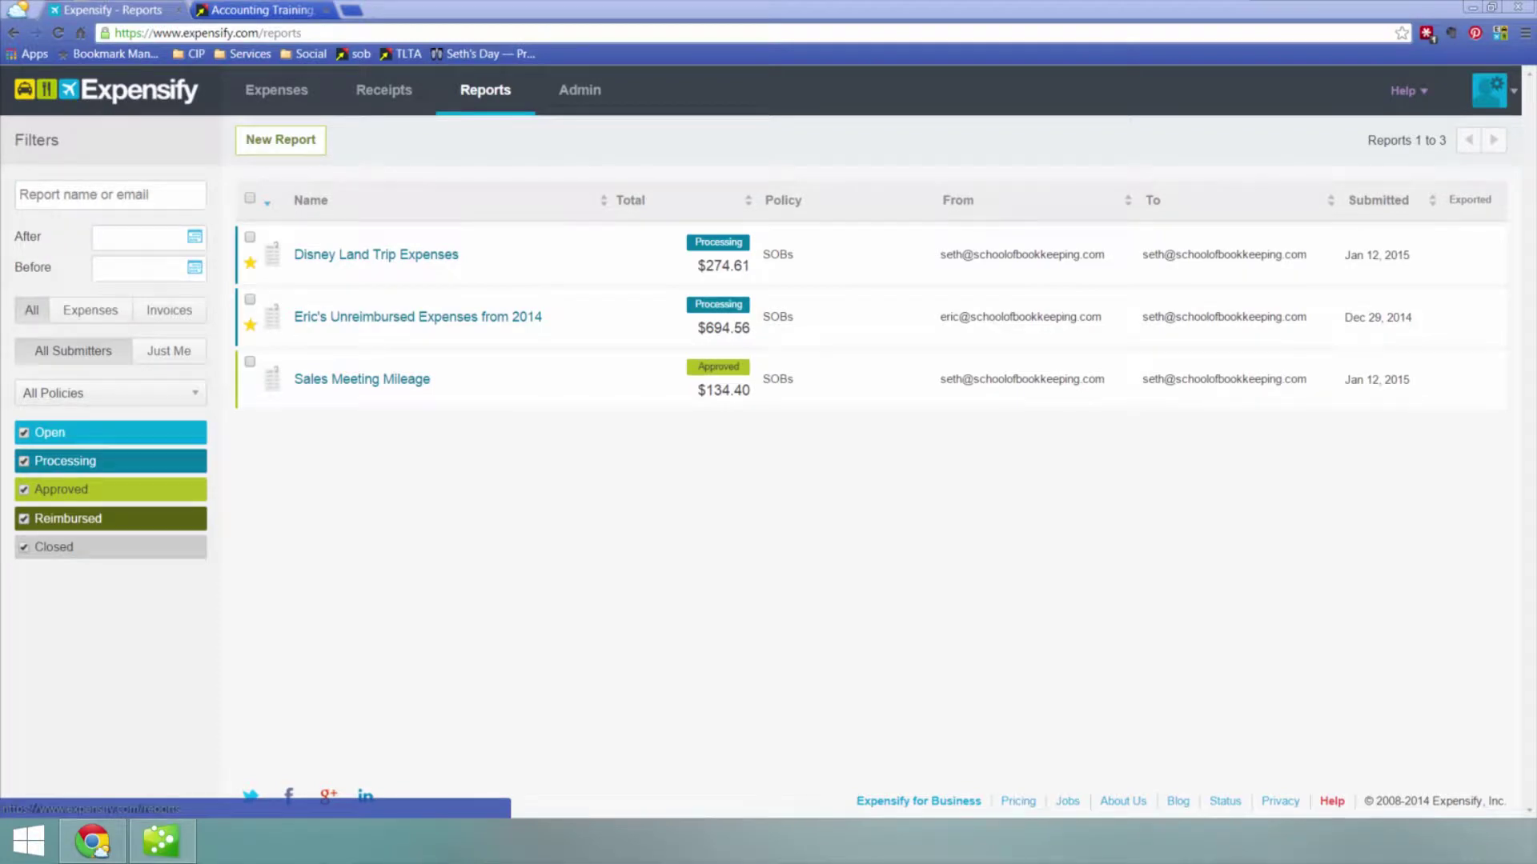
Open the Evernote note with the forwarded request to approve 'New Report' for $694.56.
double_click(515, 48)
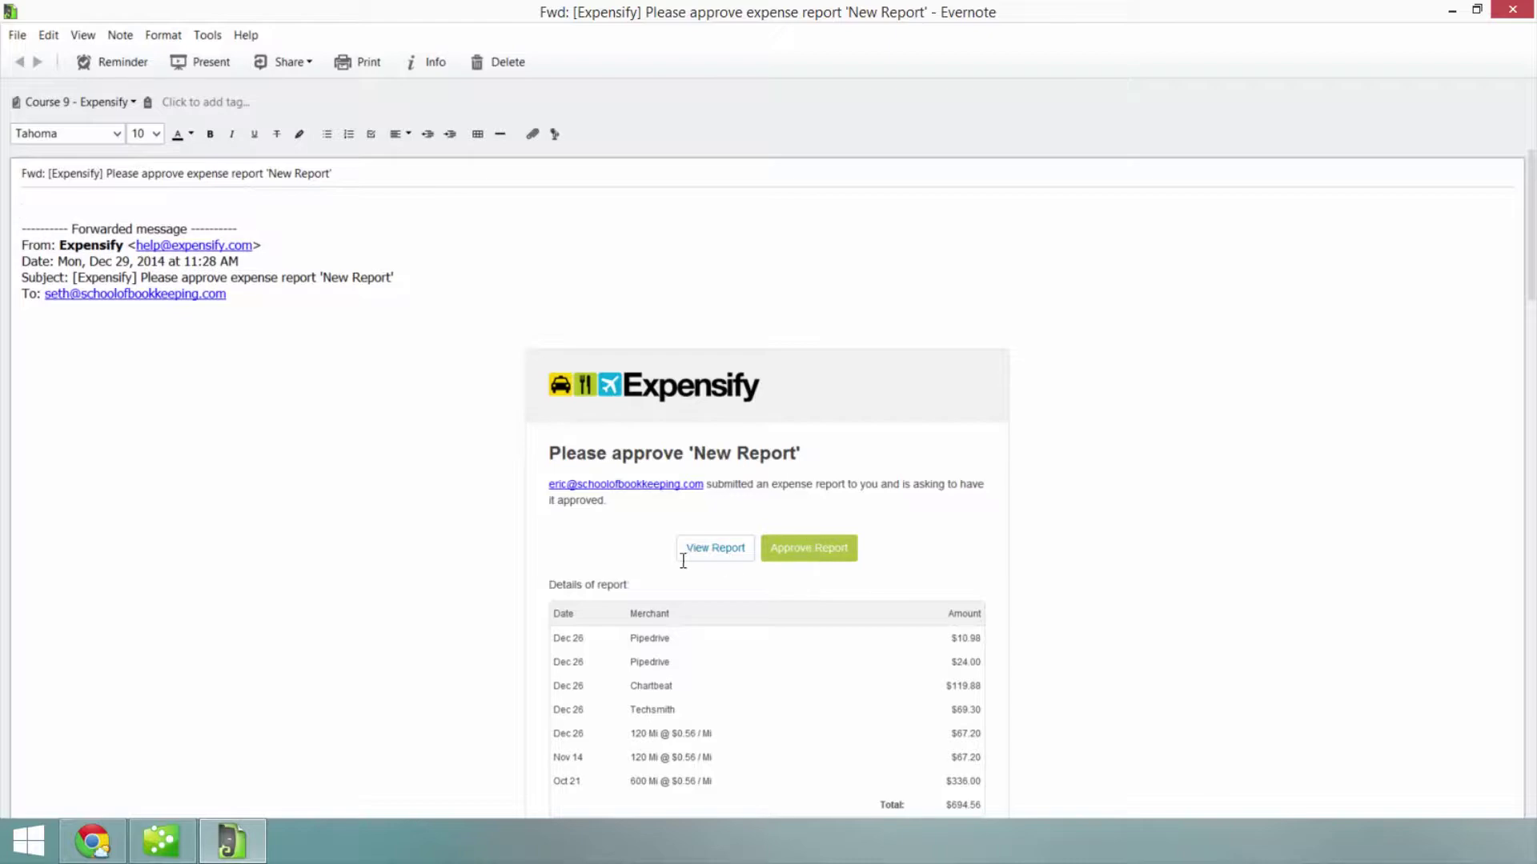
Restore and close the Evernote note to return to the Expensify Reports page.
double_click(1137, 10)
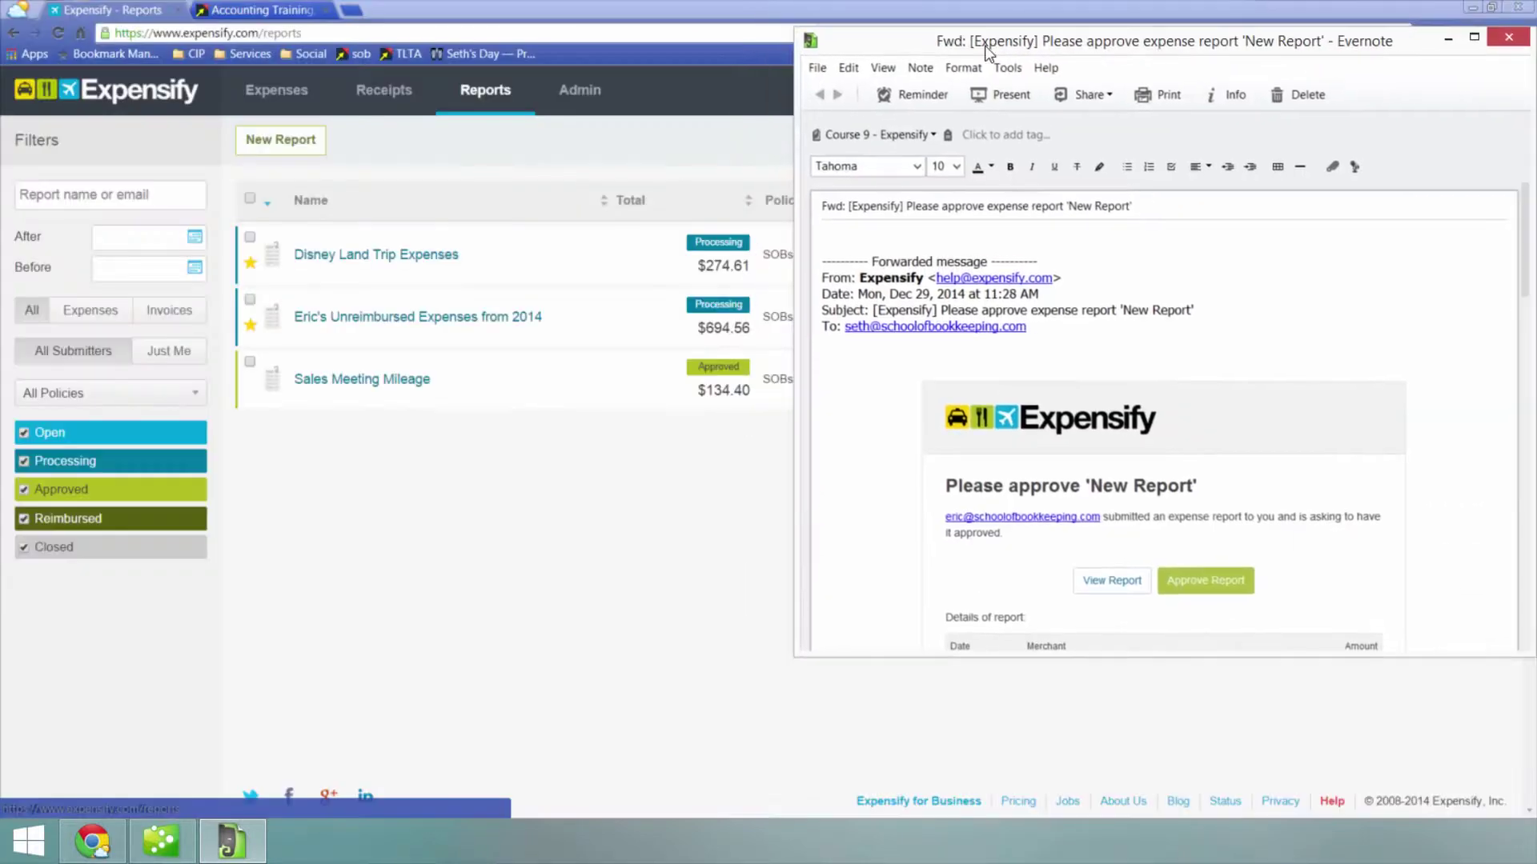
key("alt+F4")
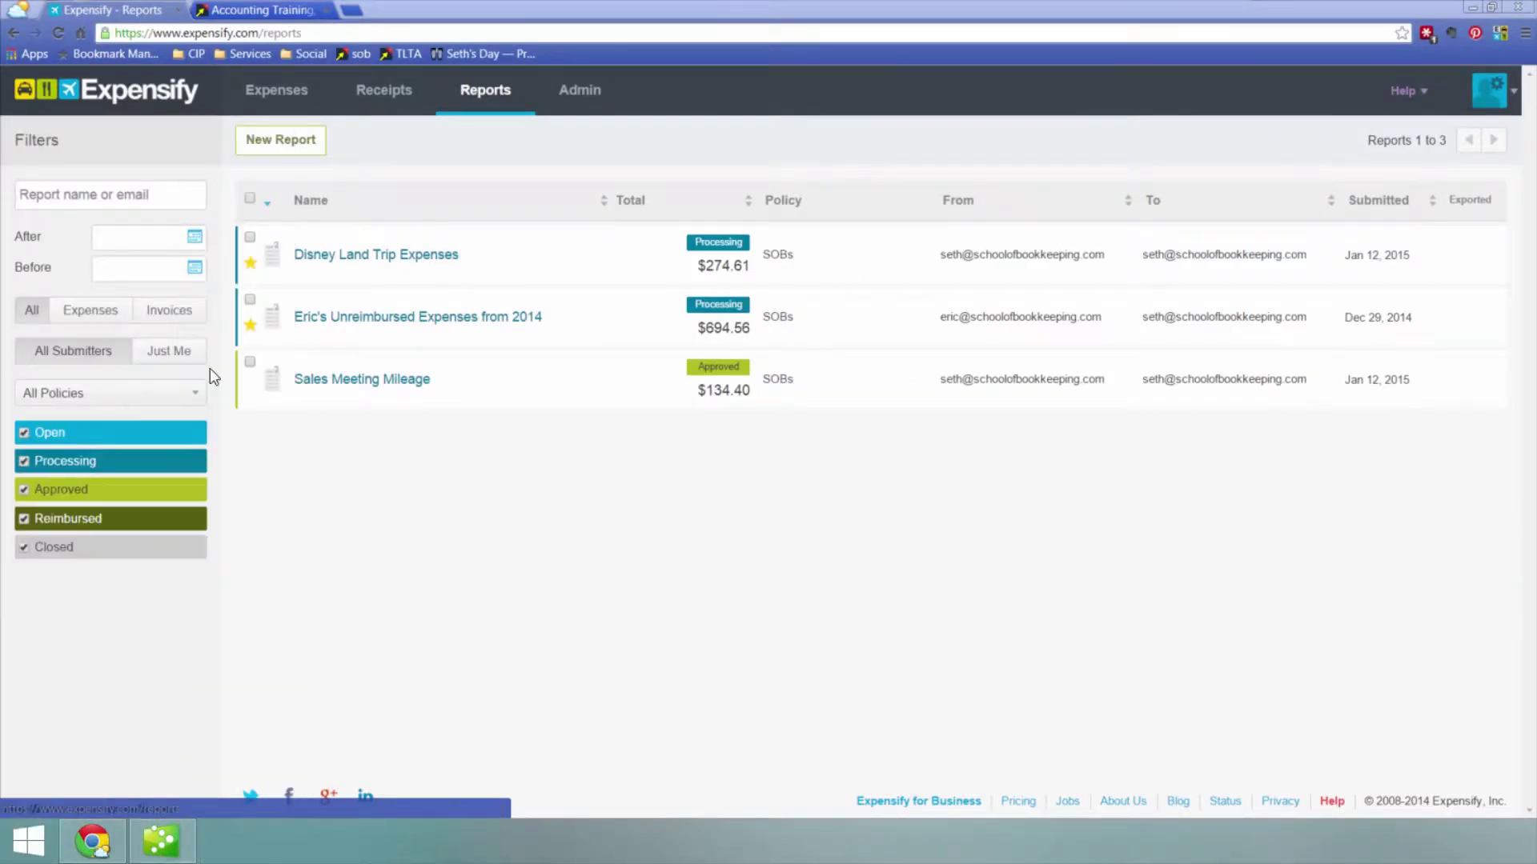
Open the Unreimbursed Expenses from 2014 report and bring up the $119.88 Chartbeat expense.
left_click(450, 320)
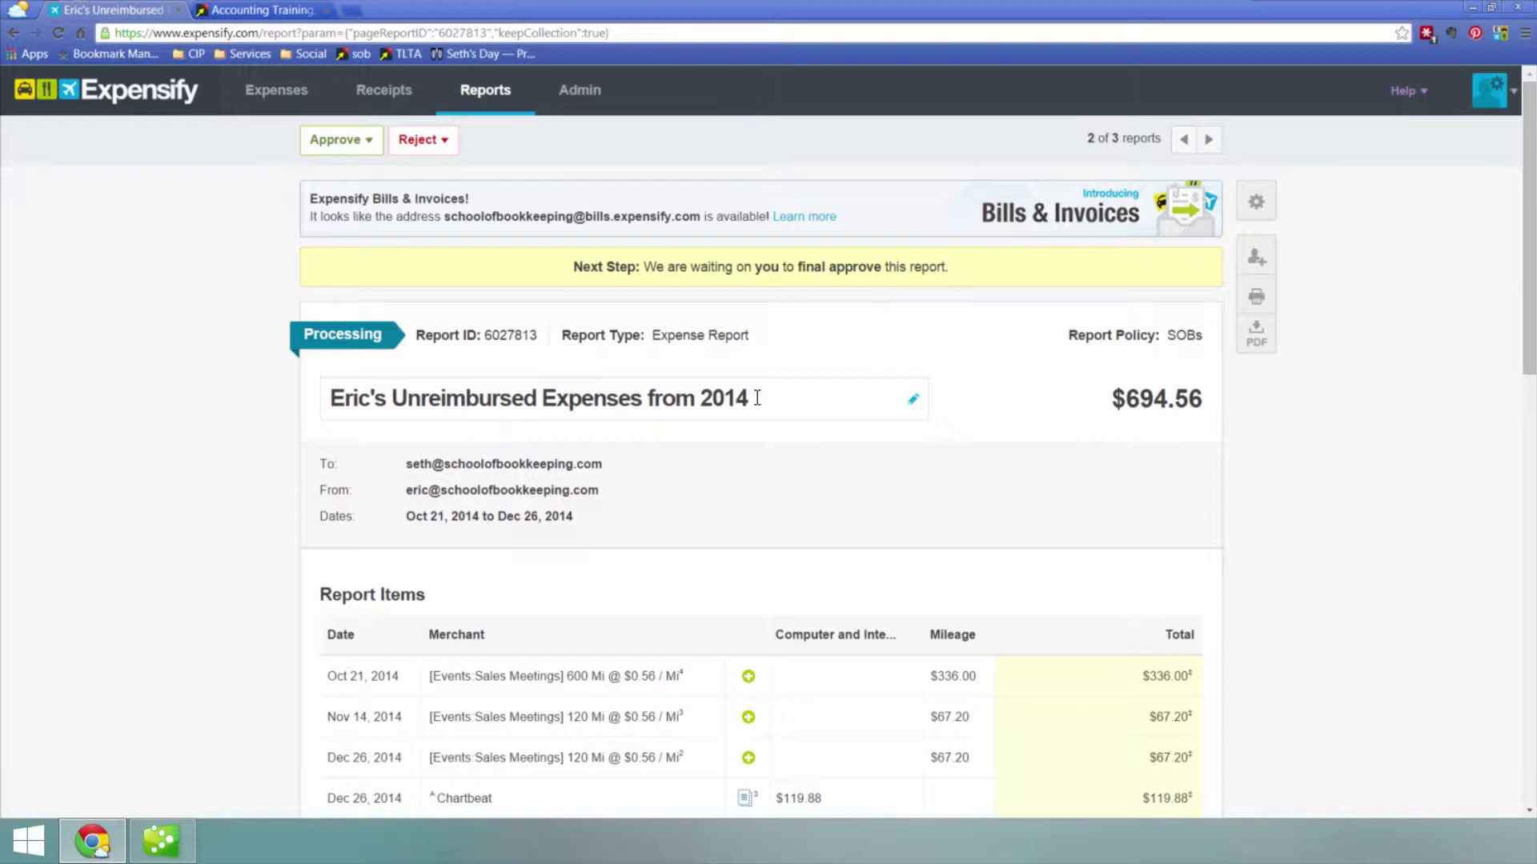
scroll(777, 401, "down", 3)
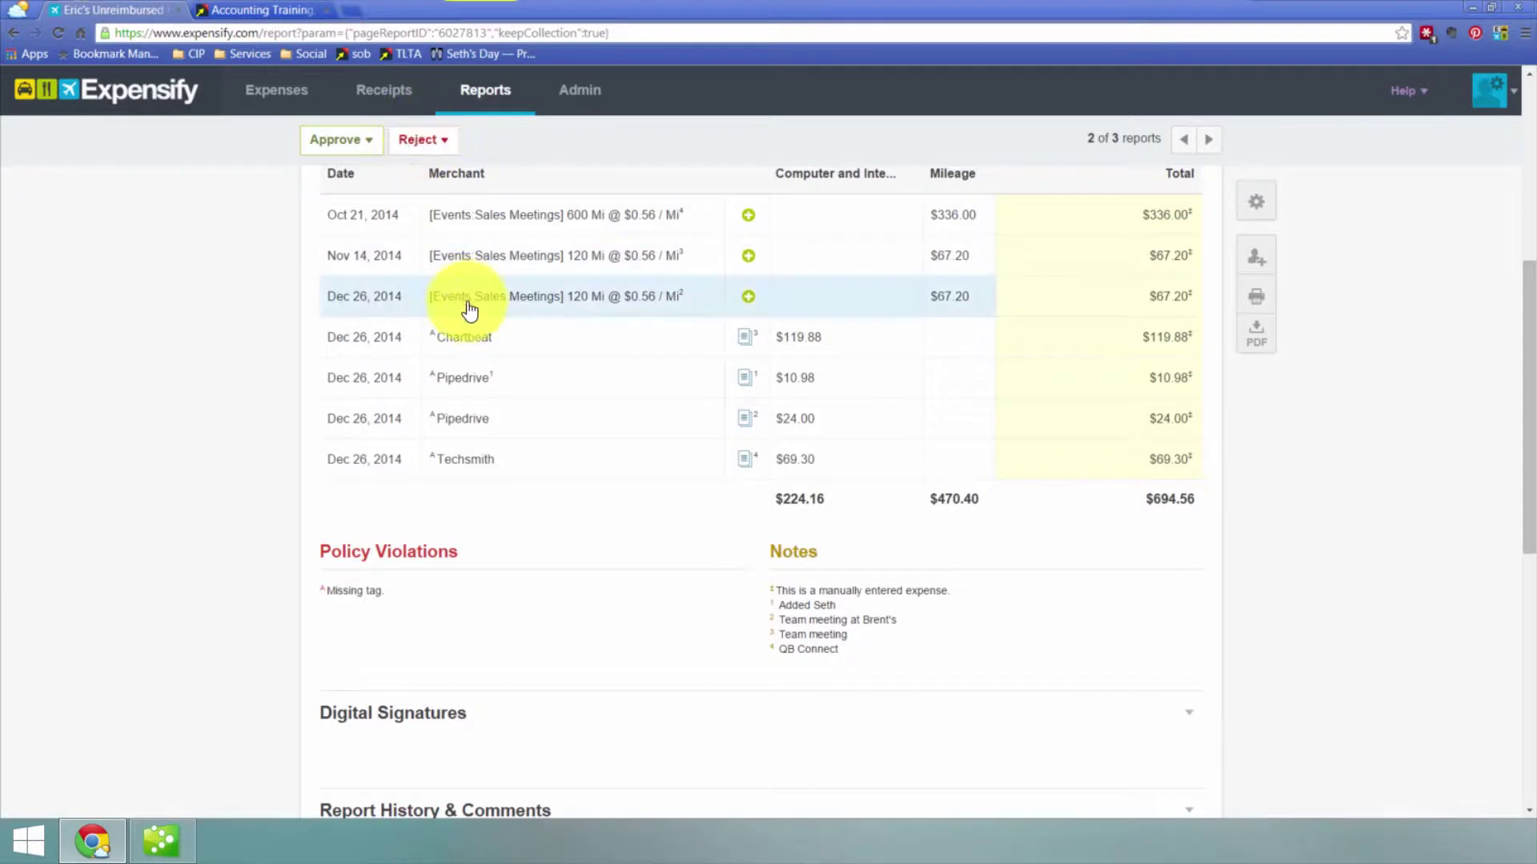
left_click(608, 337)
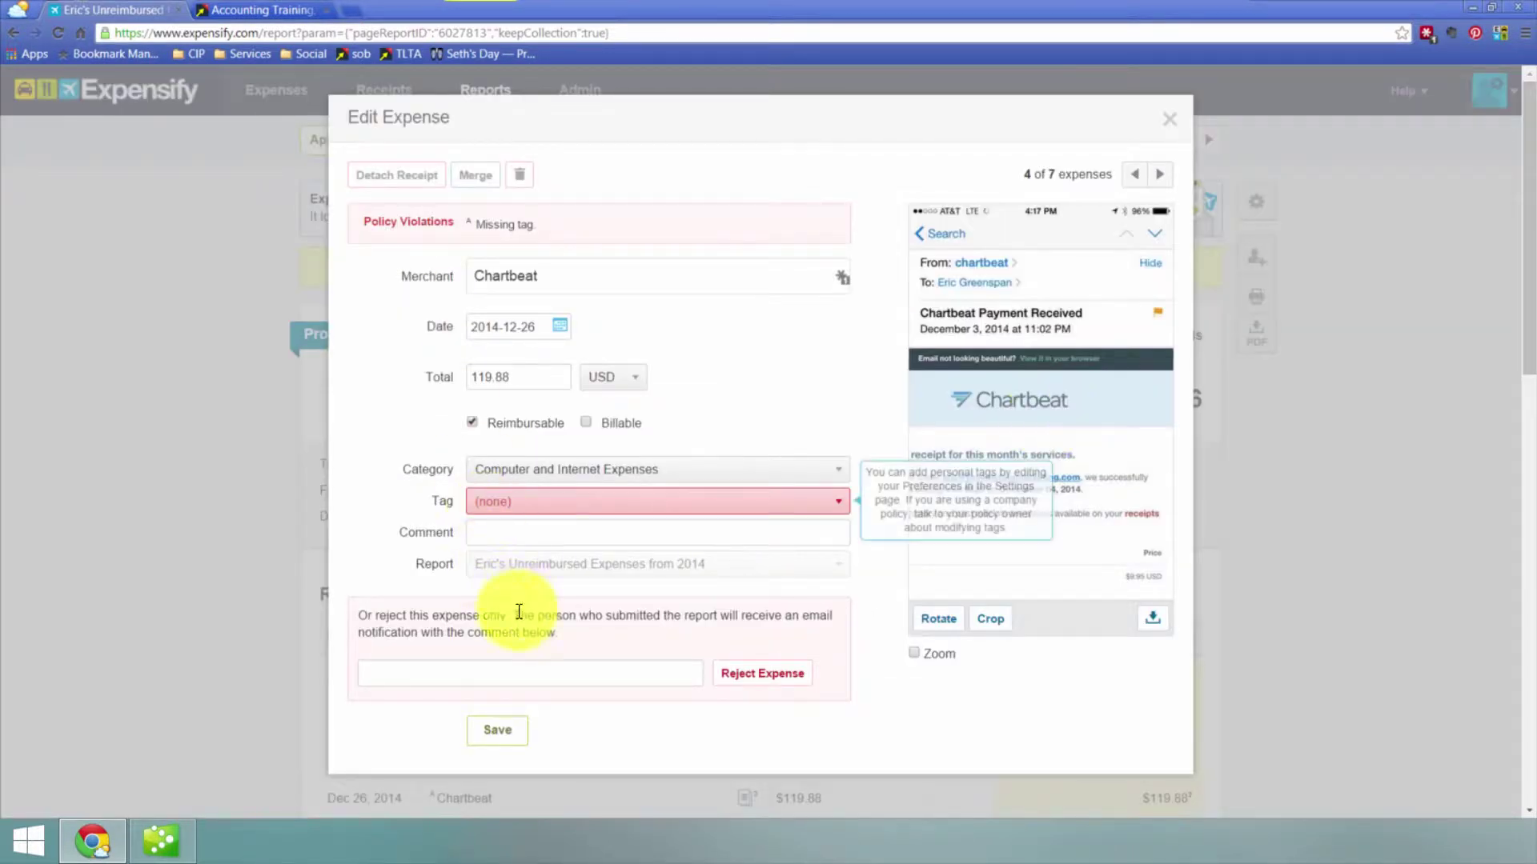
Tag the Chartbeat expense with Events:QuickBooks Connect in Edit Expense.
left_click(439, 663)
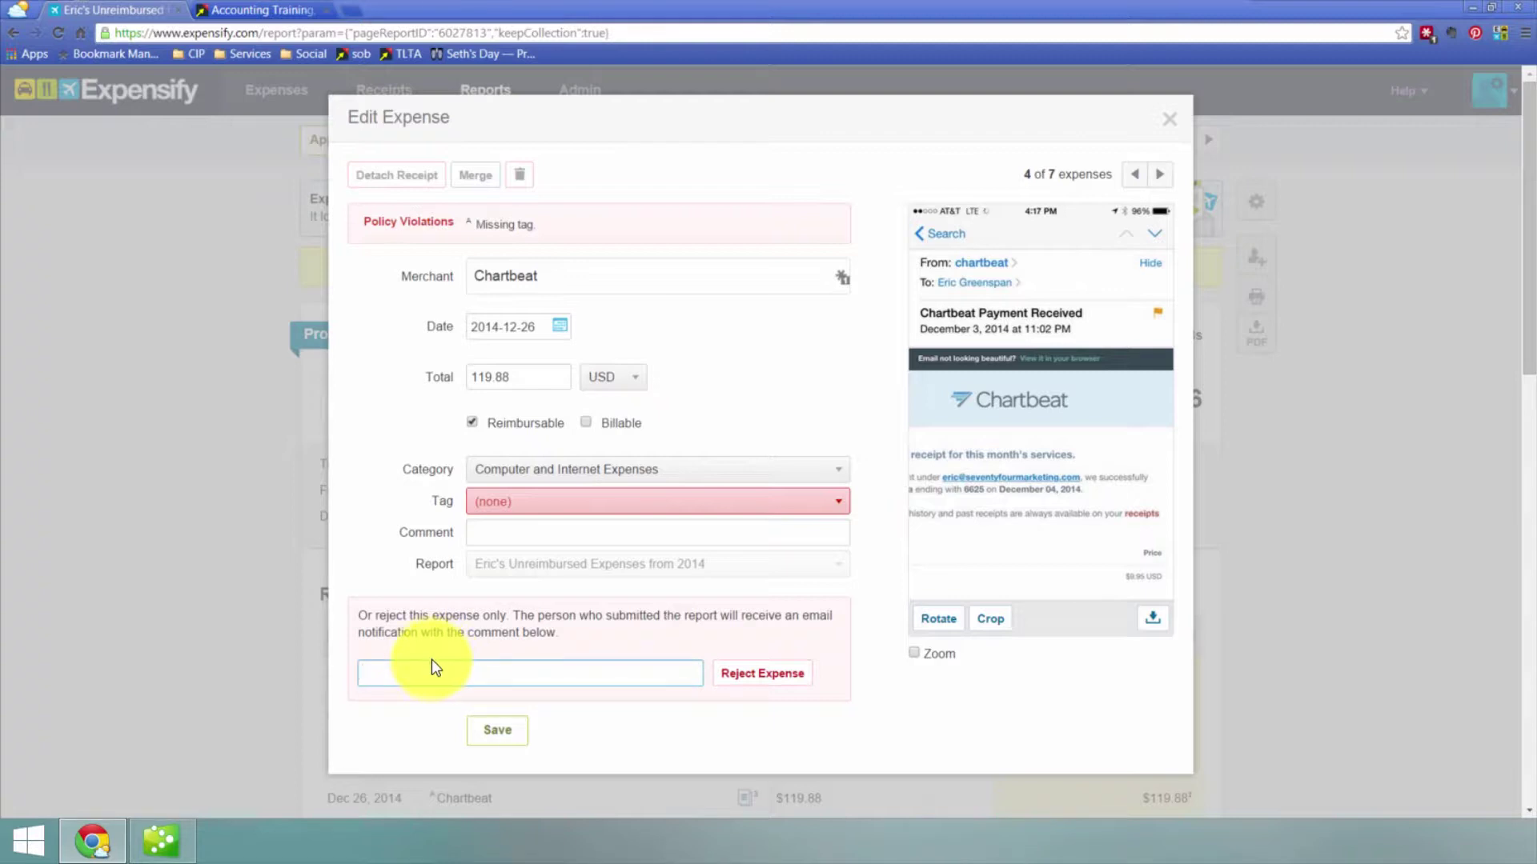
mouse_move(558, 512)
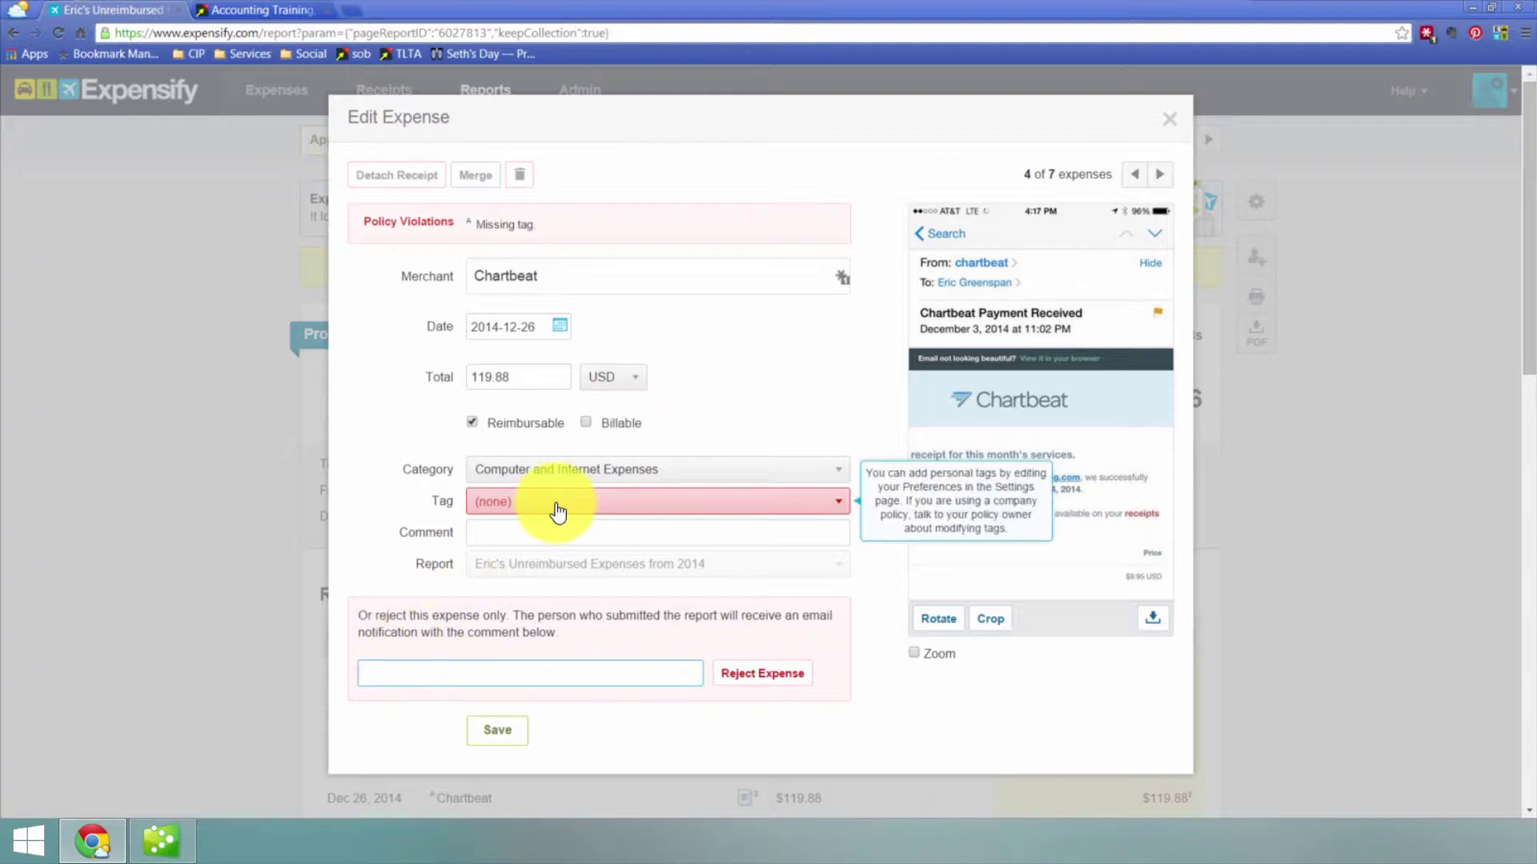
left_click(558, 512)
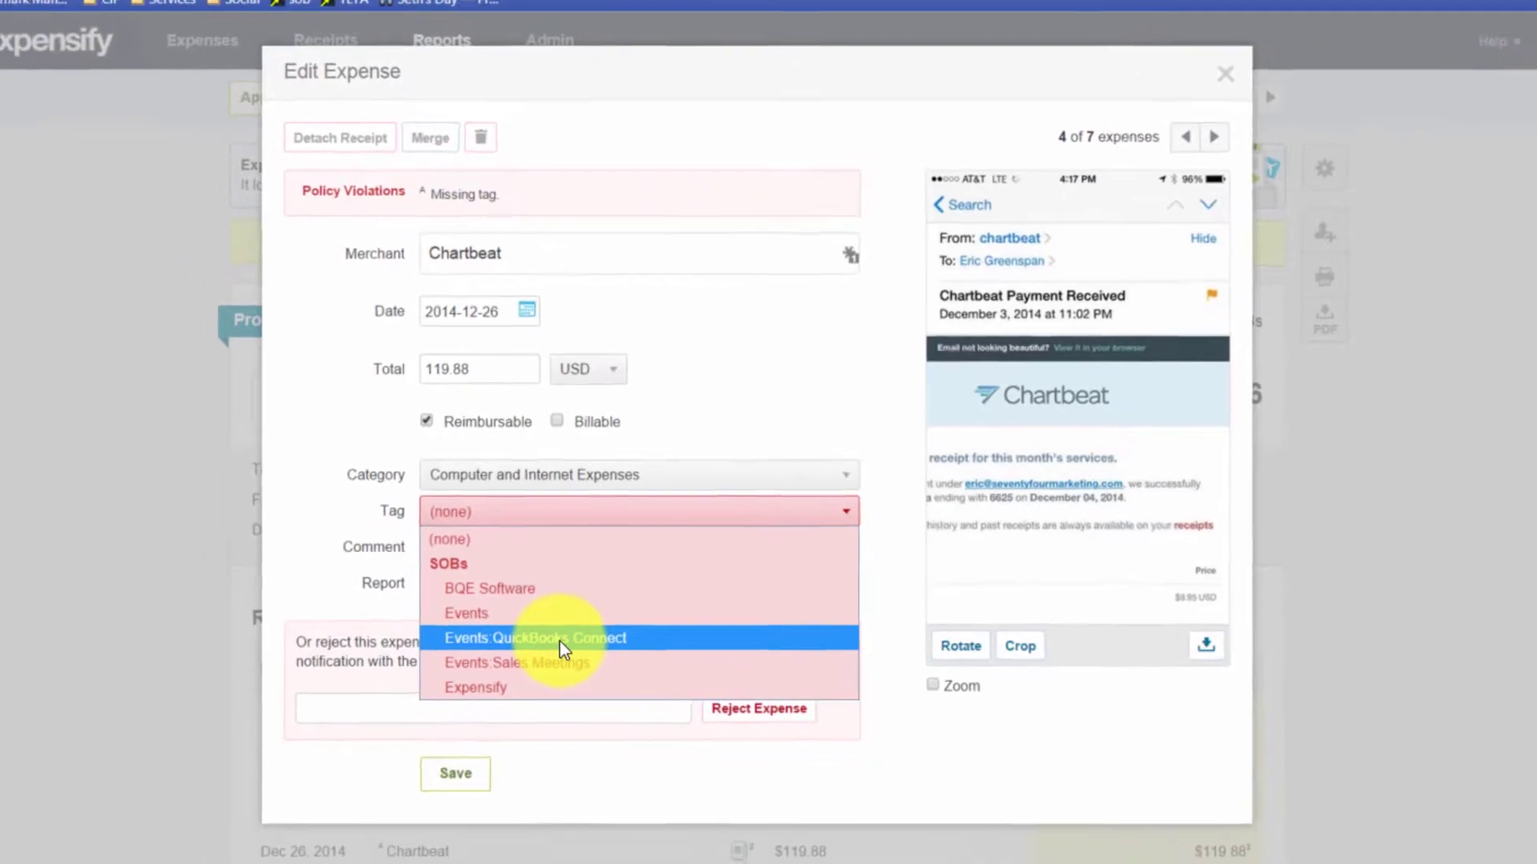
left_click(537, 658)
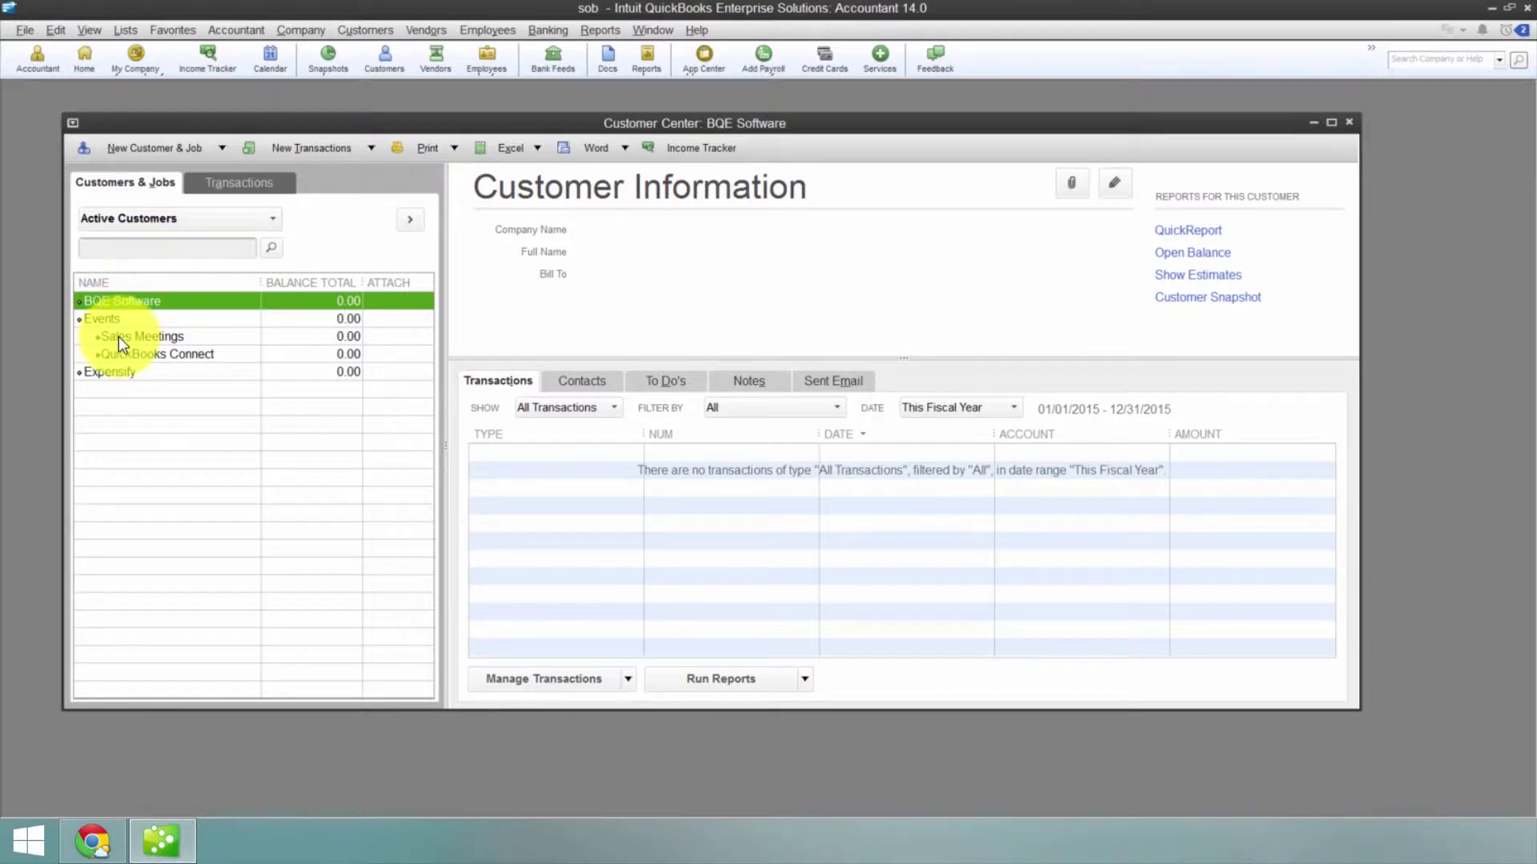
Review BQE Software, Events with its Sales Meetings and QuickBooks Connect jobs, and Expensify.
left_click(176, 320)
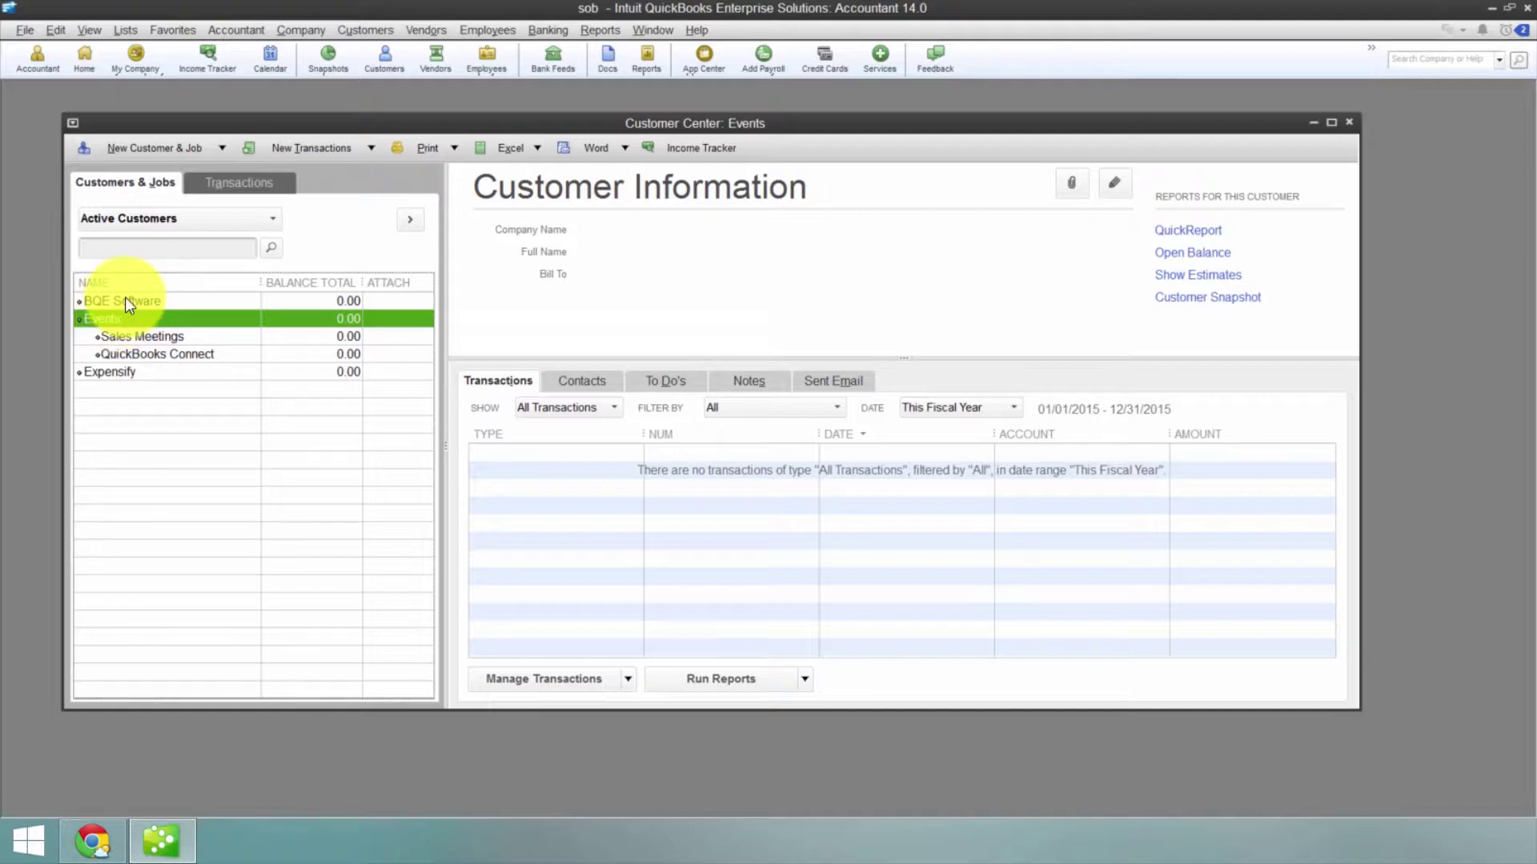
left_click(128, 301)
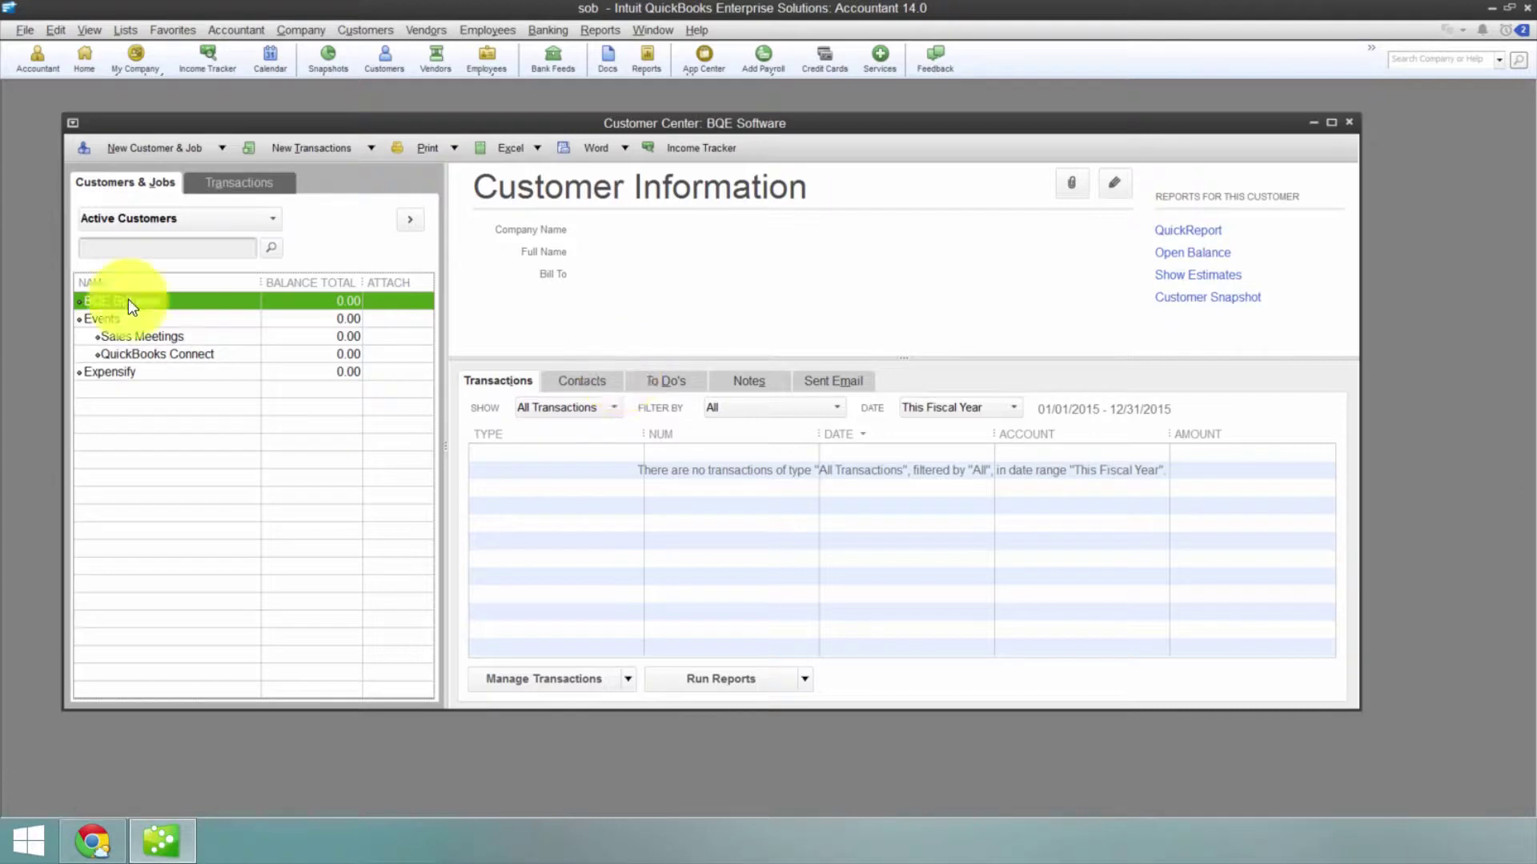
left_click(120, 321)
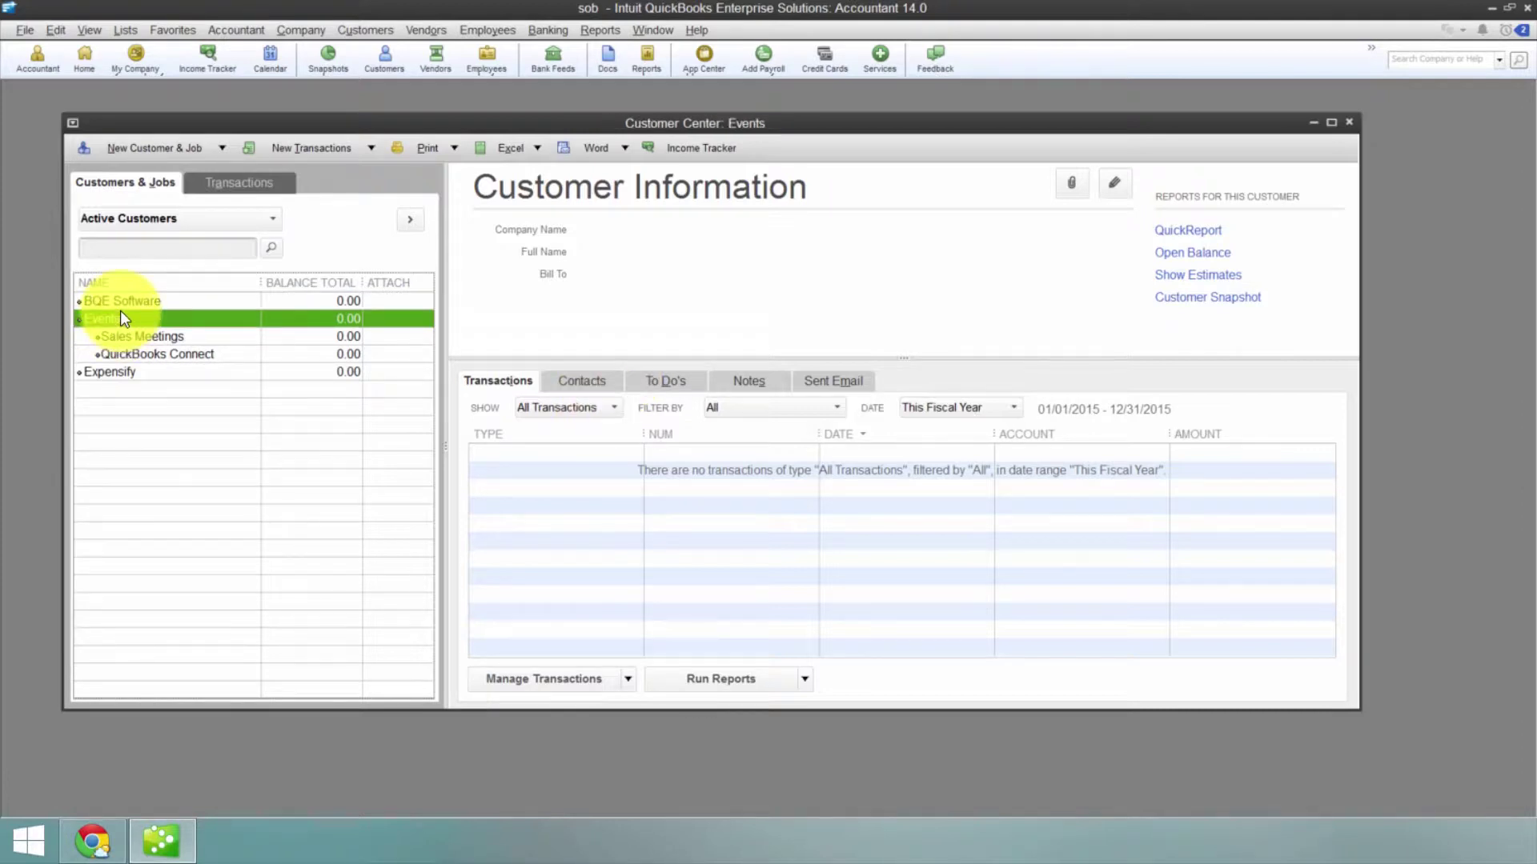
left_click(134, 339)
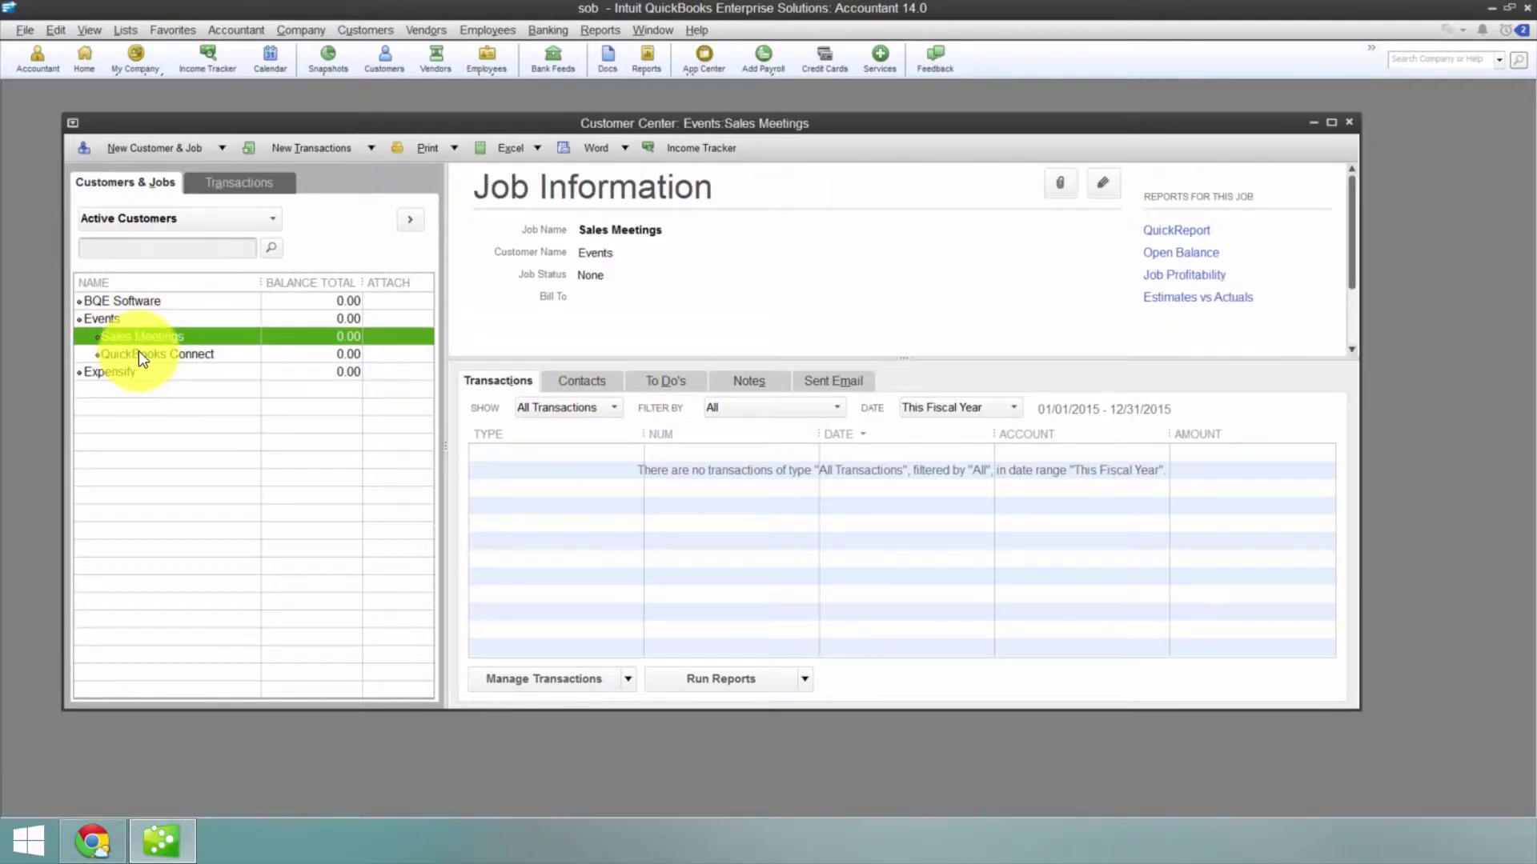
left_click(137, 353)
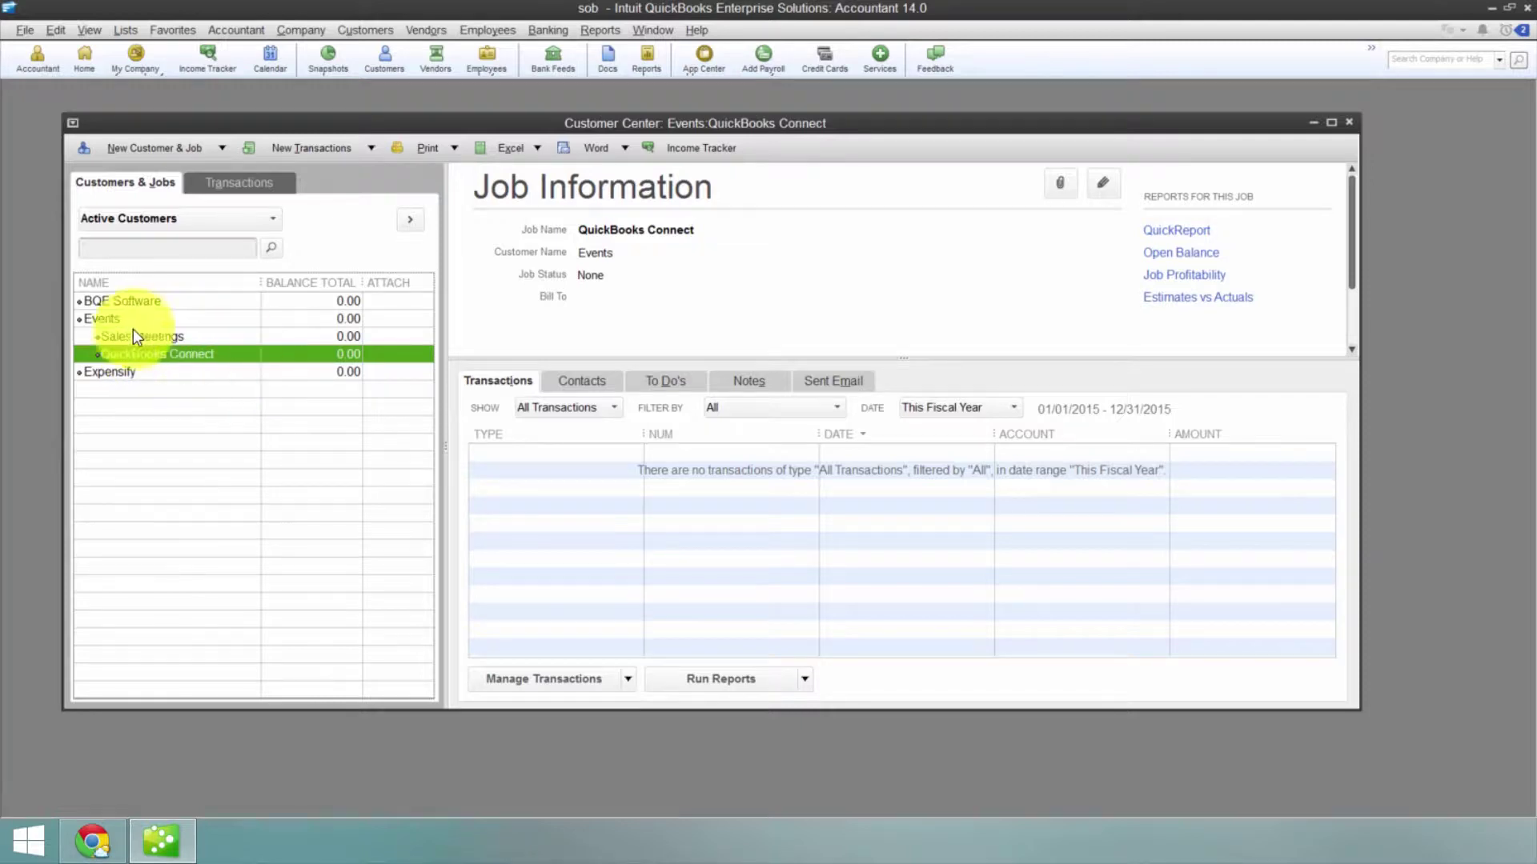
left_click(112, 375)
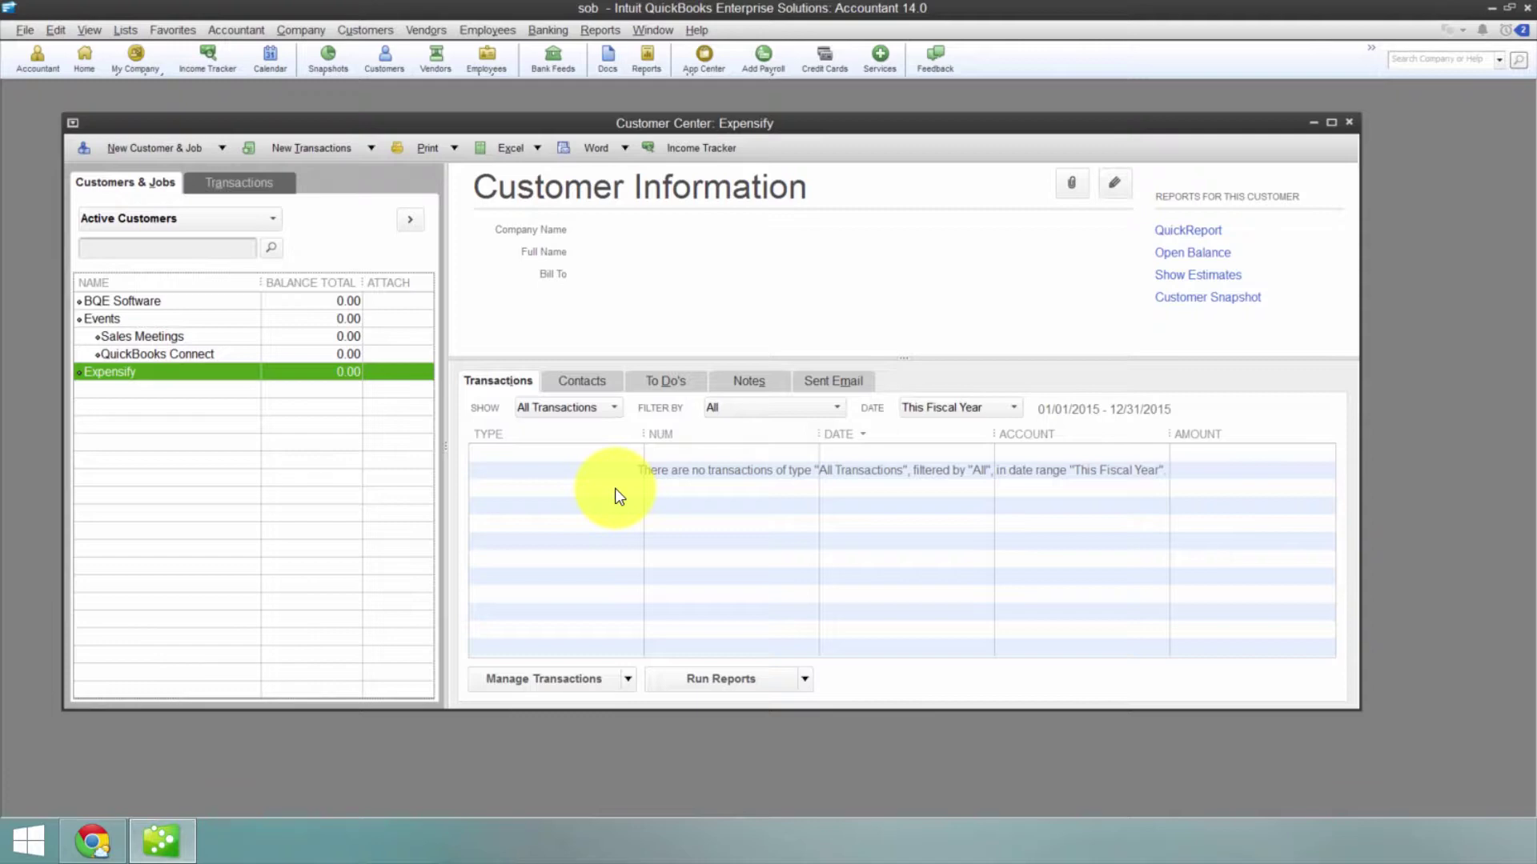
key("ctrl+n")
Add an Overhead customer and sync it to Expensify via the Web Connector.
type("Over")
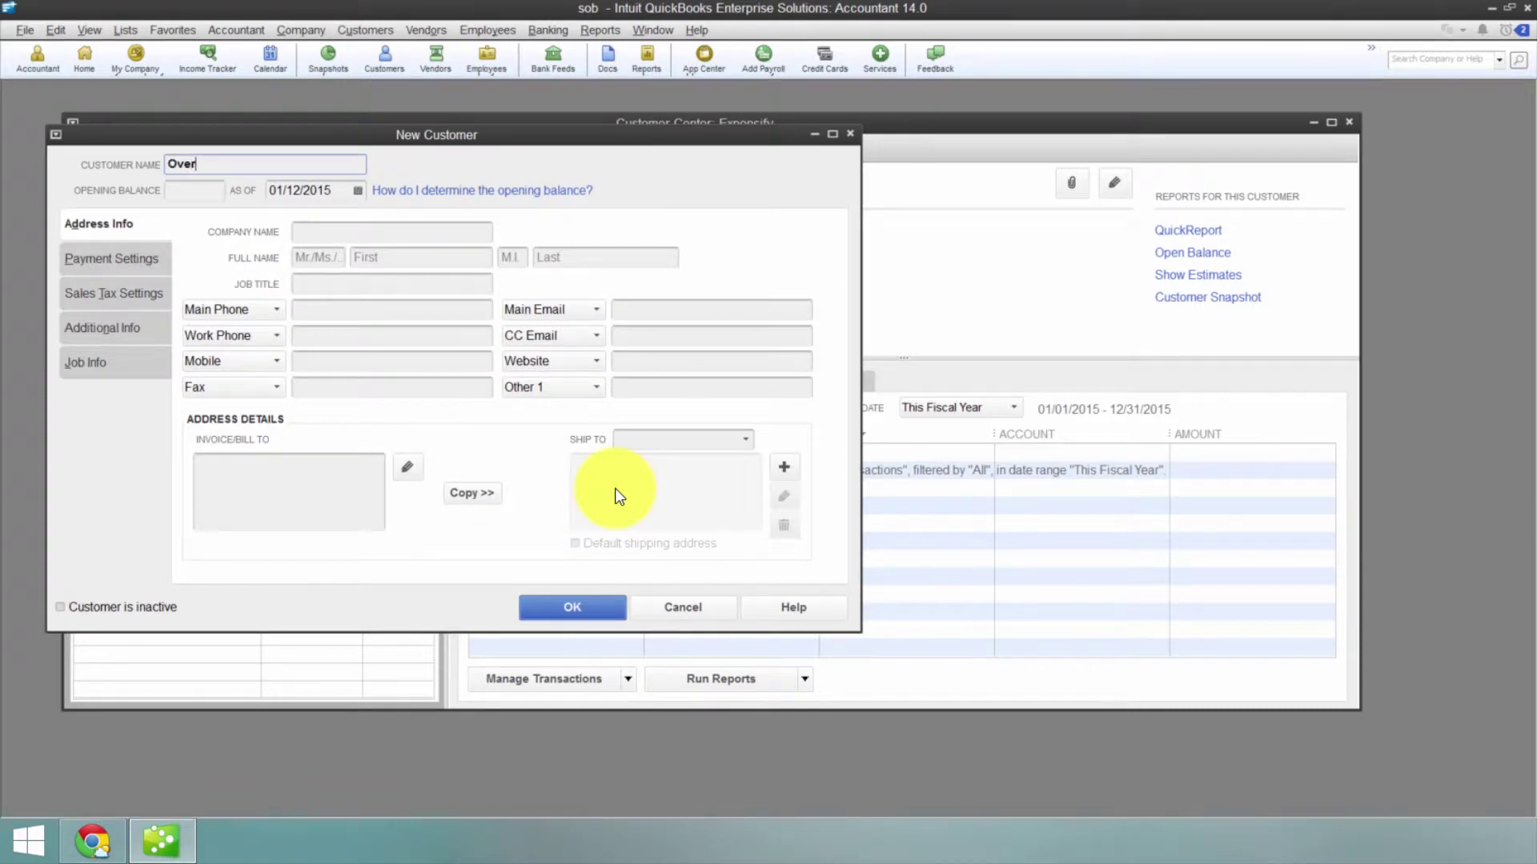
type("head")
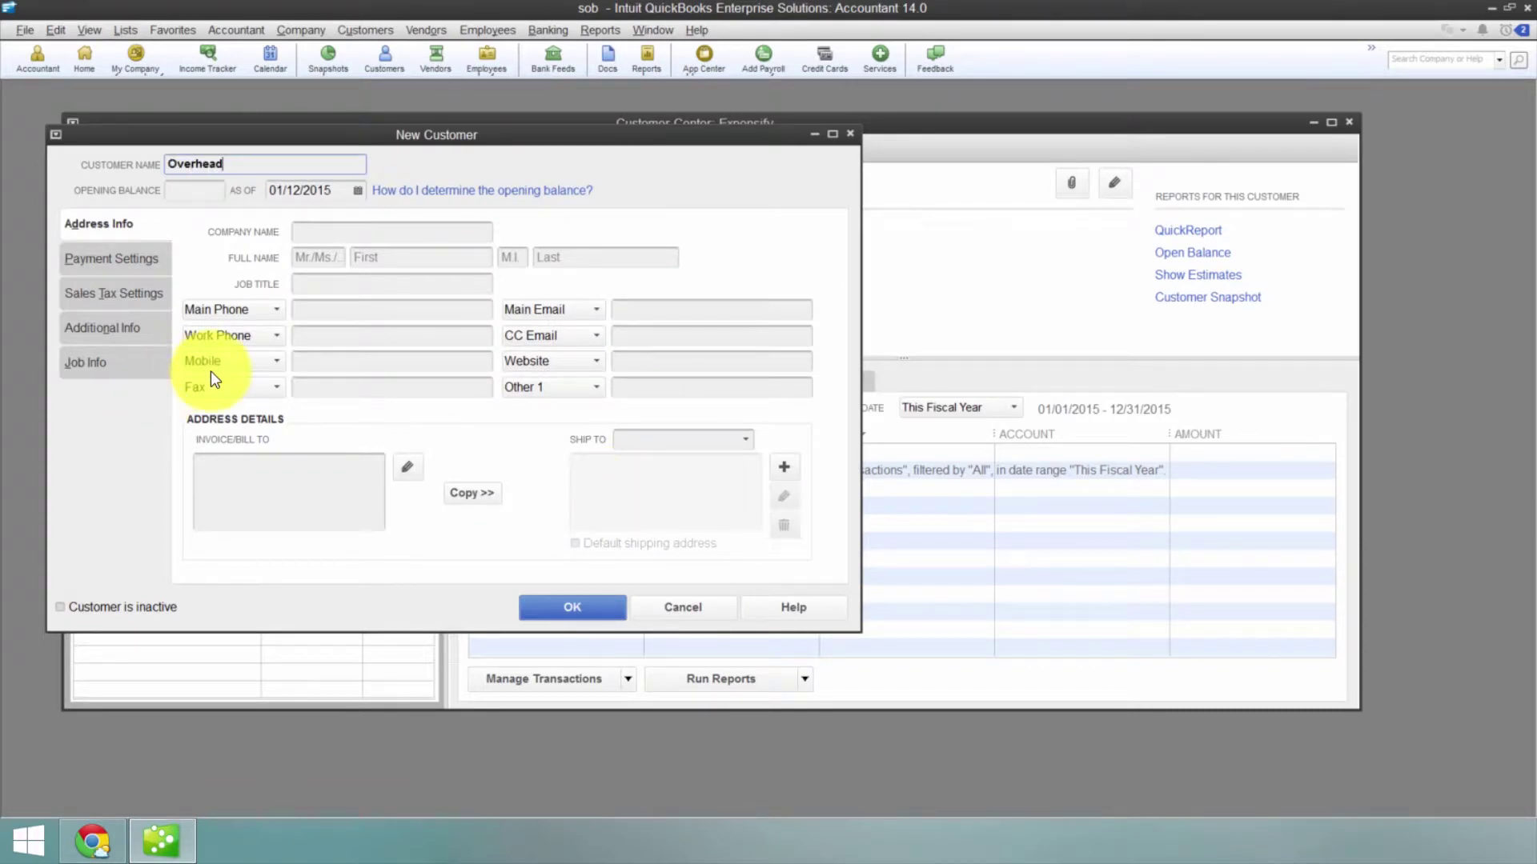
left_click(608, 610)
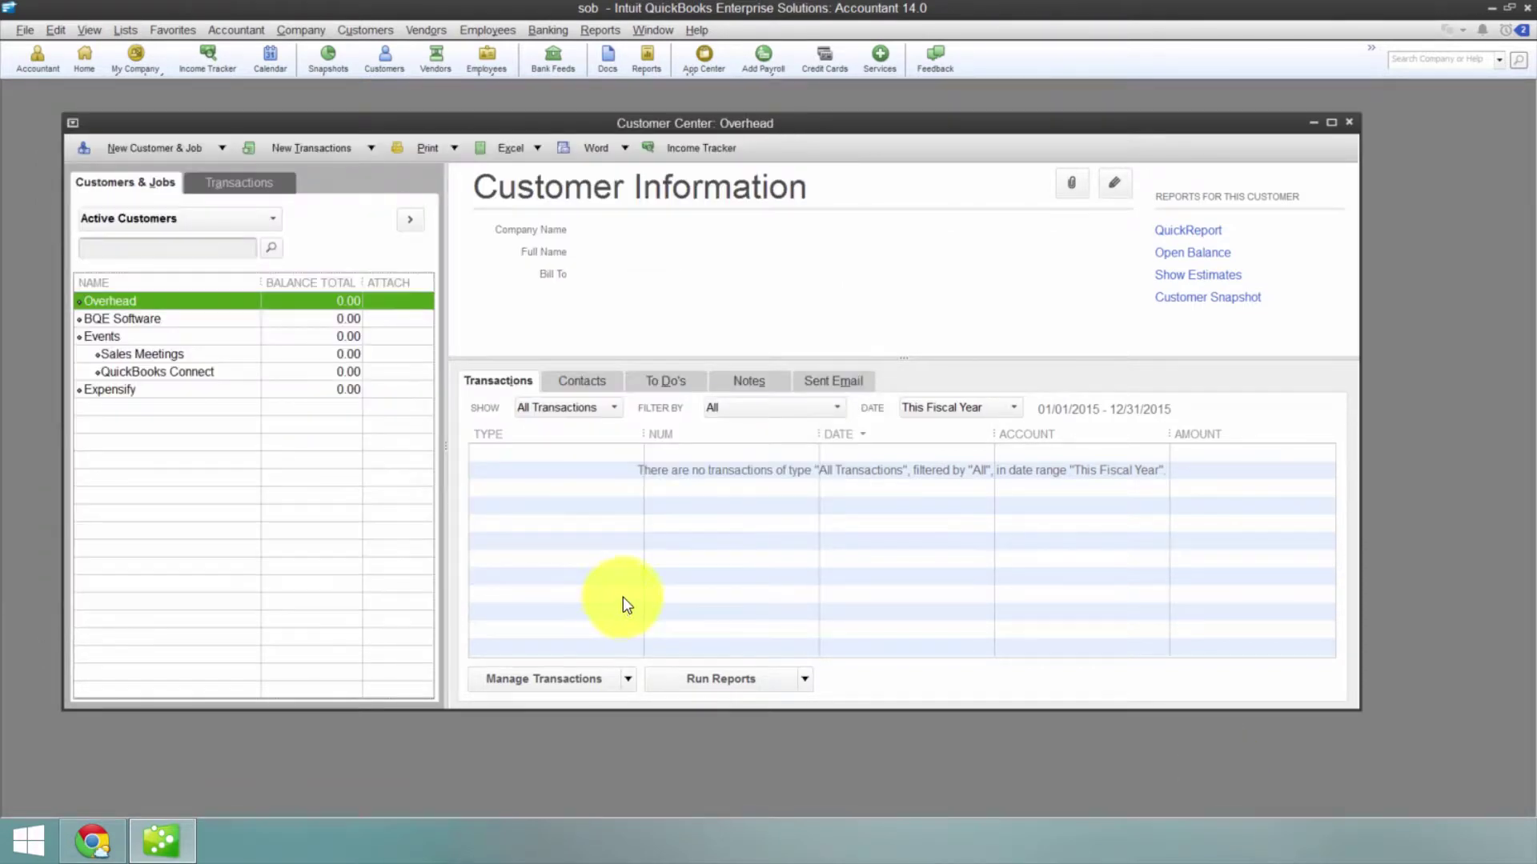
left_click(32, 32)
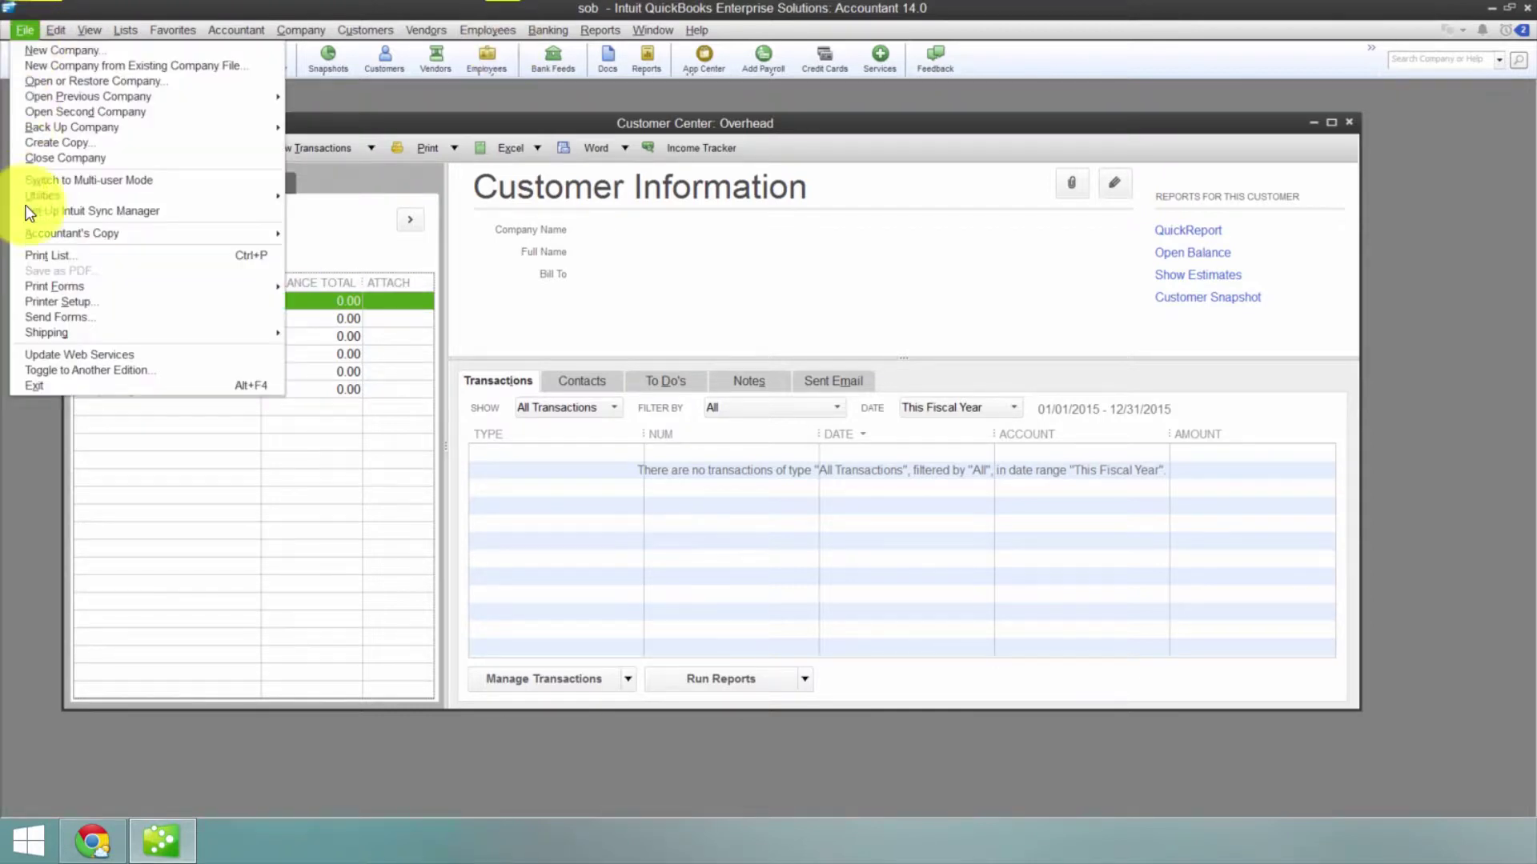
left_click(556, 448)
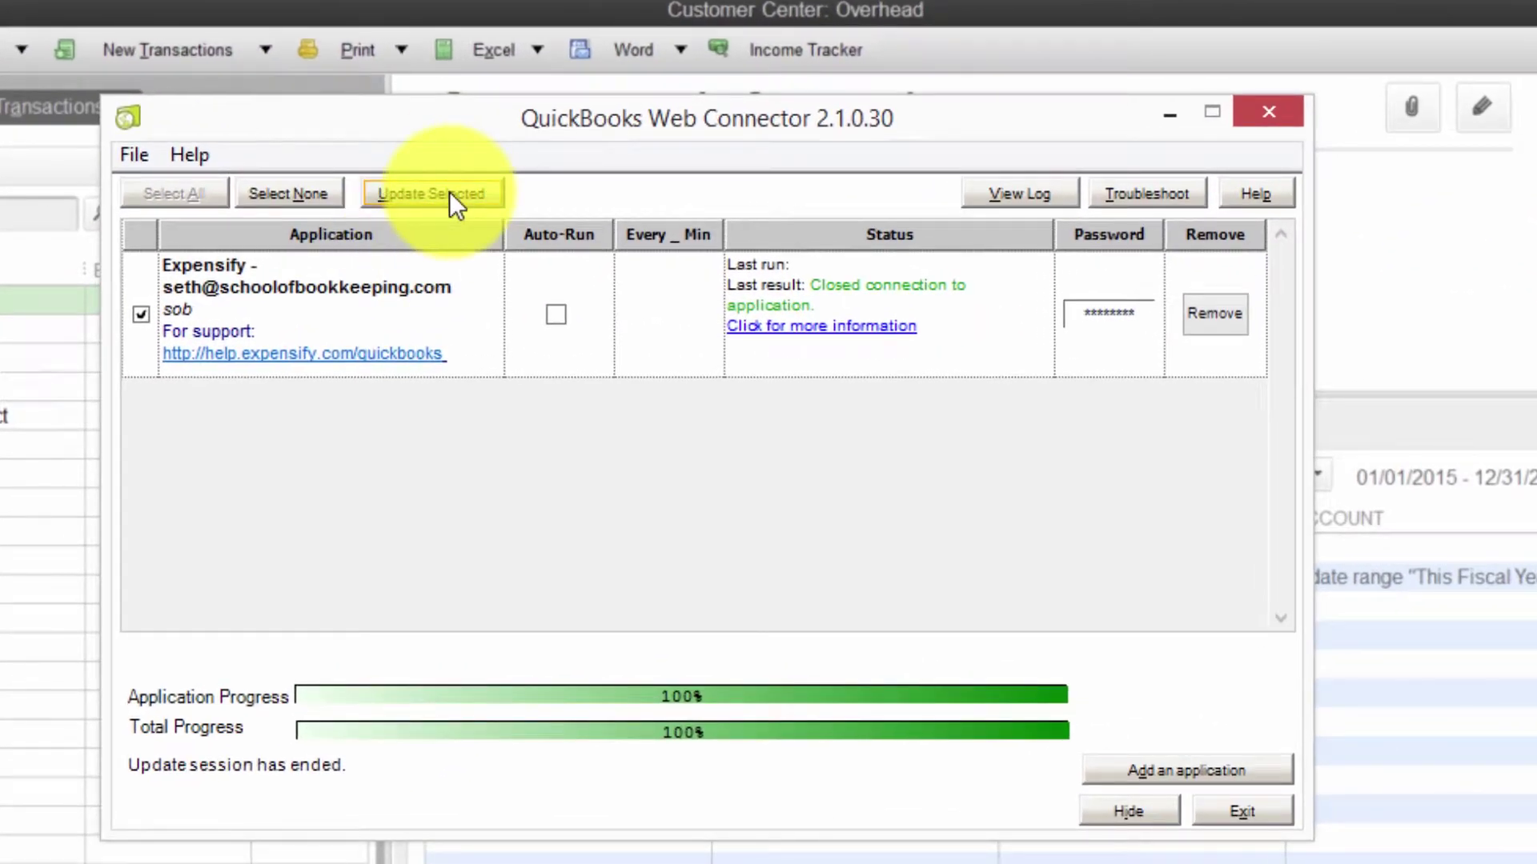
left_click(430, 194)
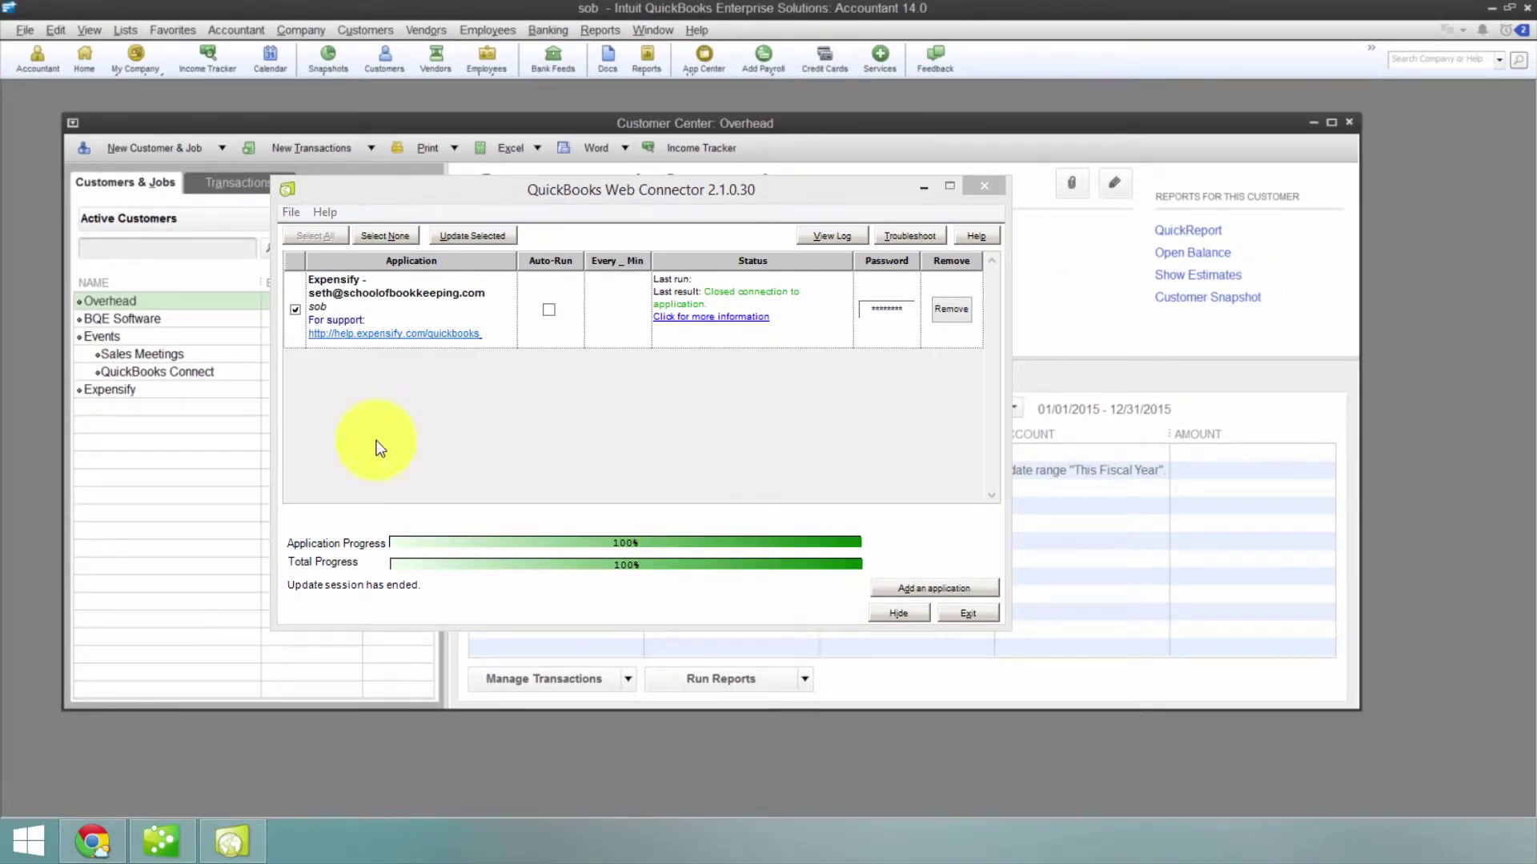
Refresh the SOBs policy's Tags page and enable the new Overhead tag.
left_click(106, 847)
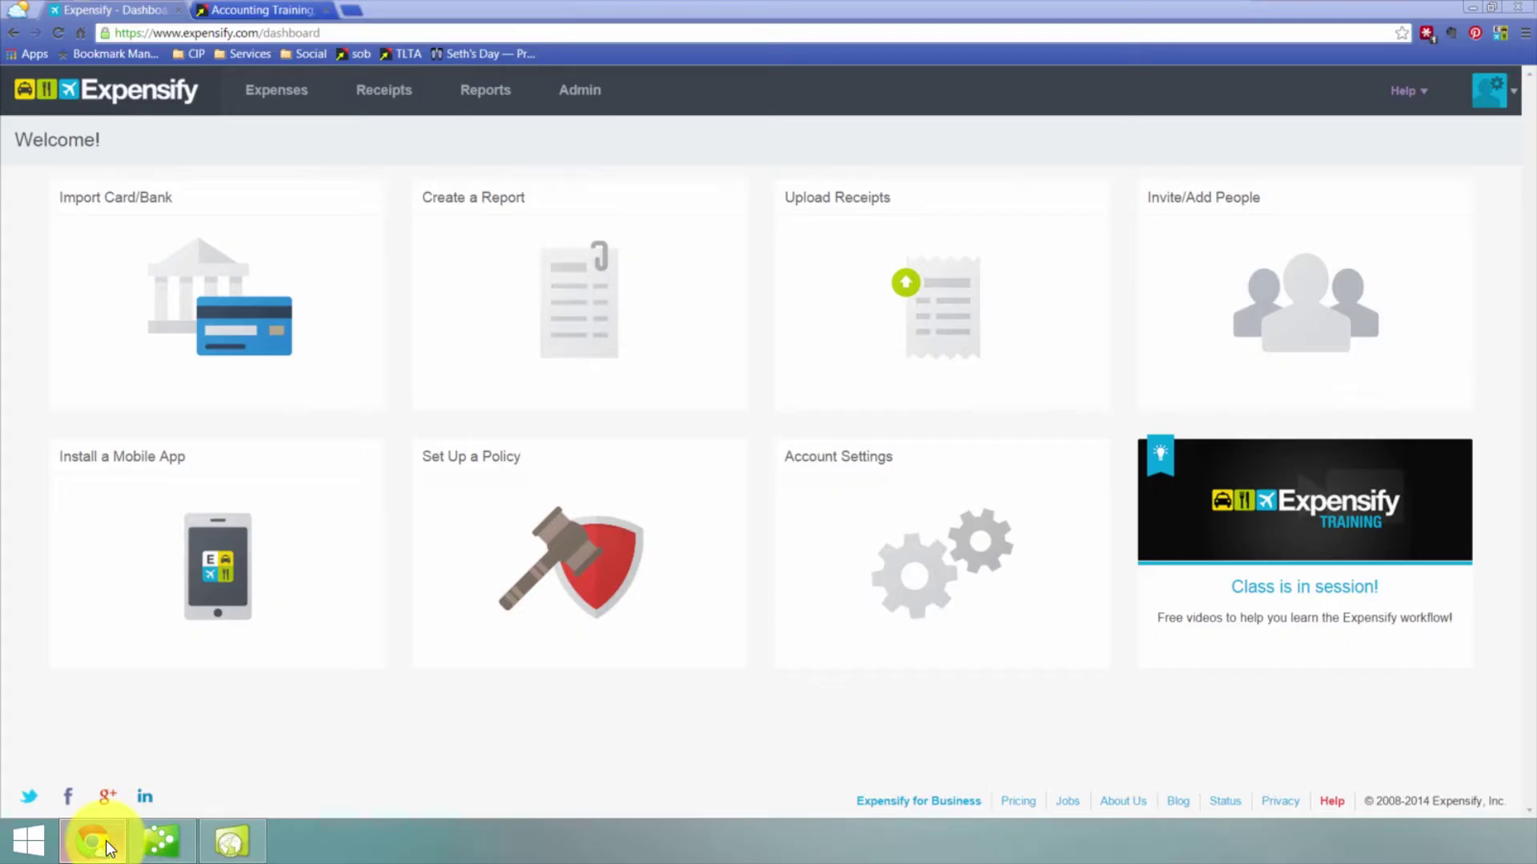
left_click(593, 100)
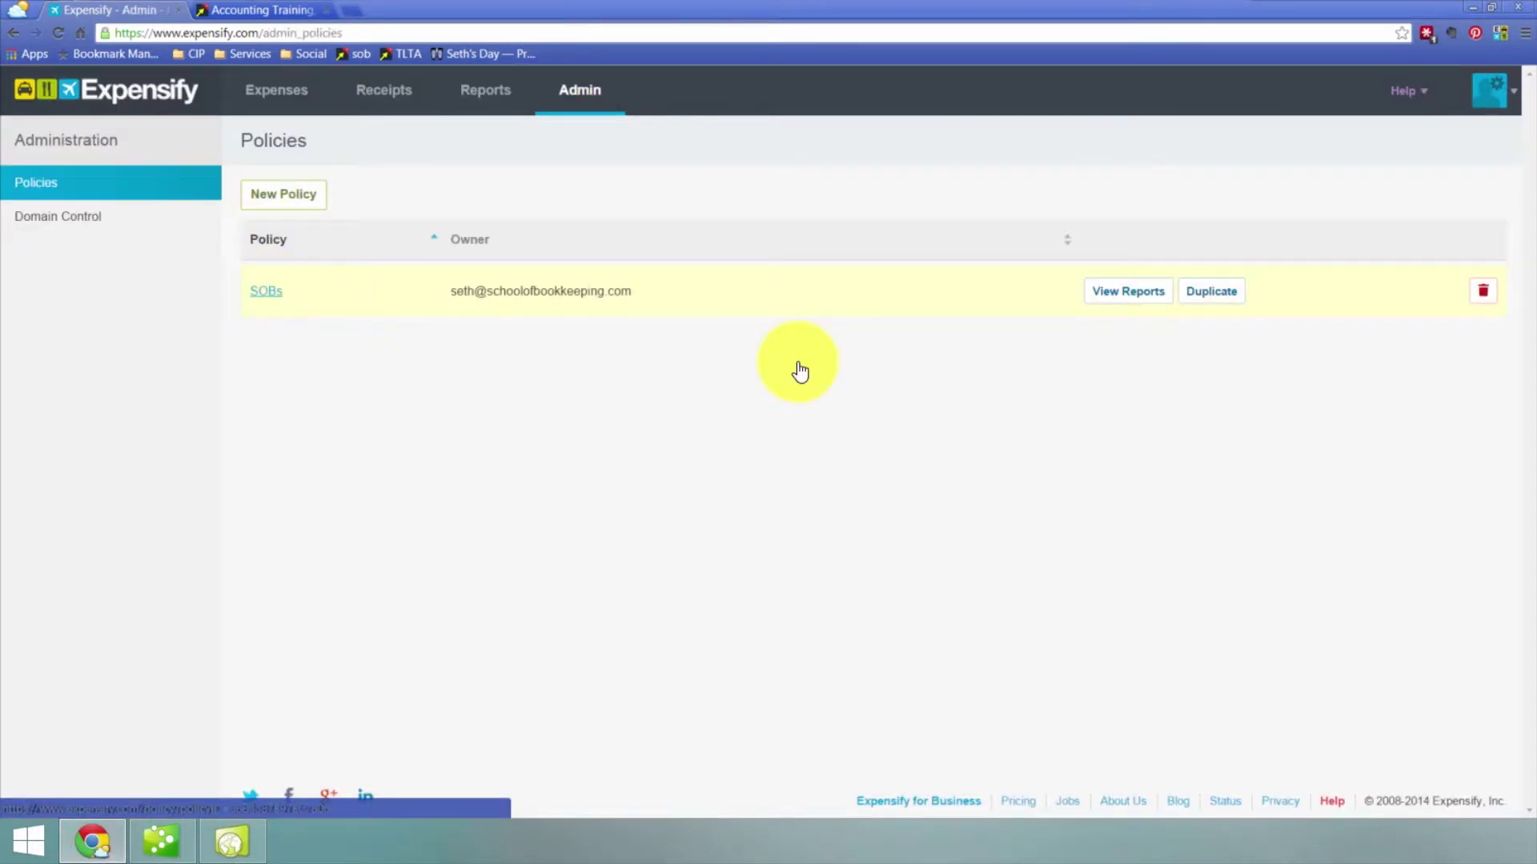
left_click(29, 295)
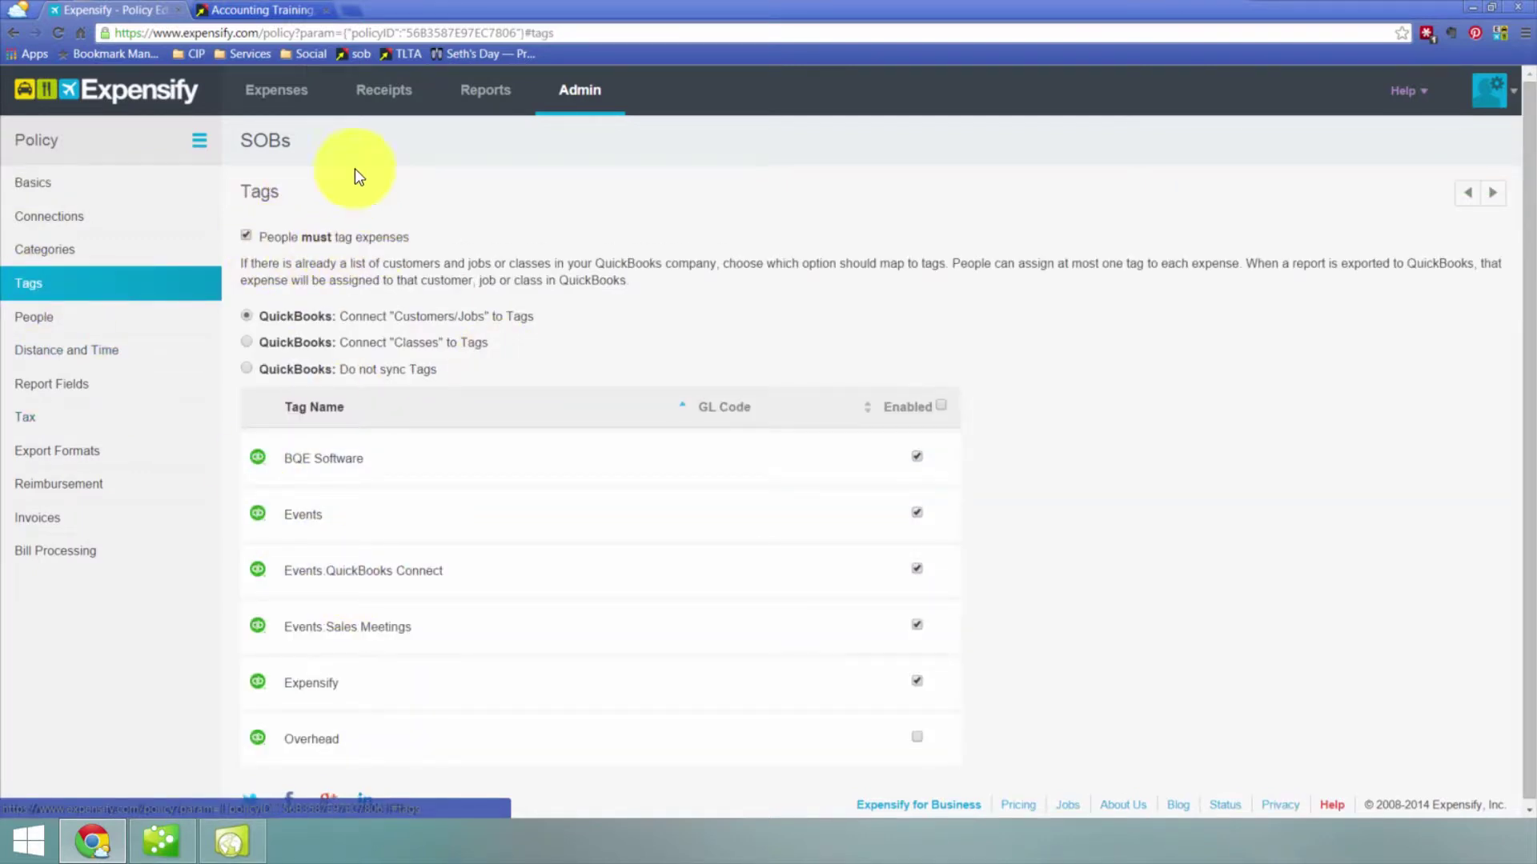
key("F5")
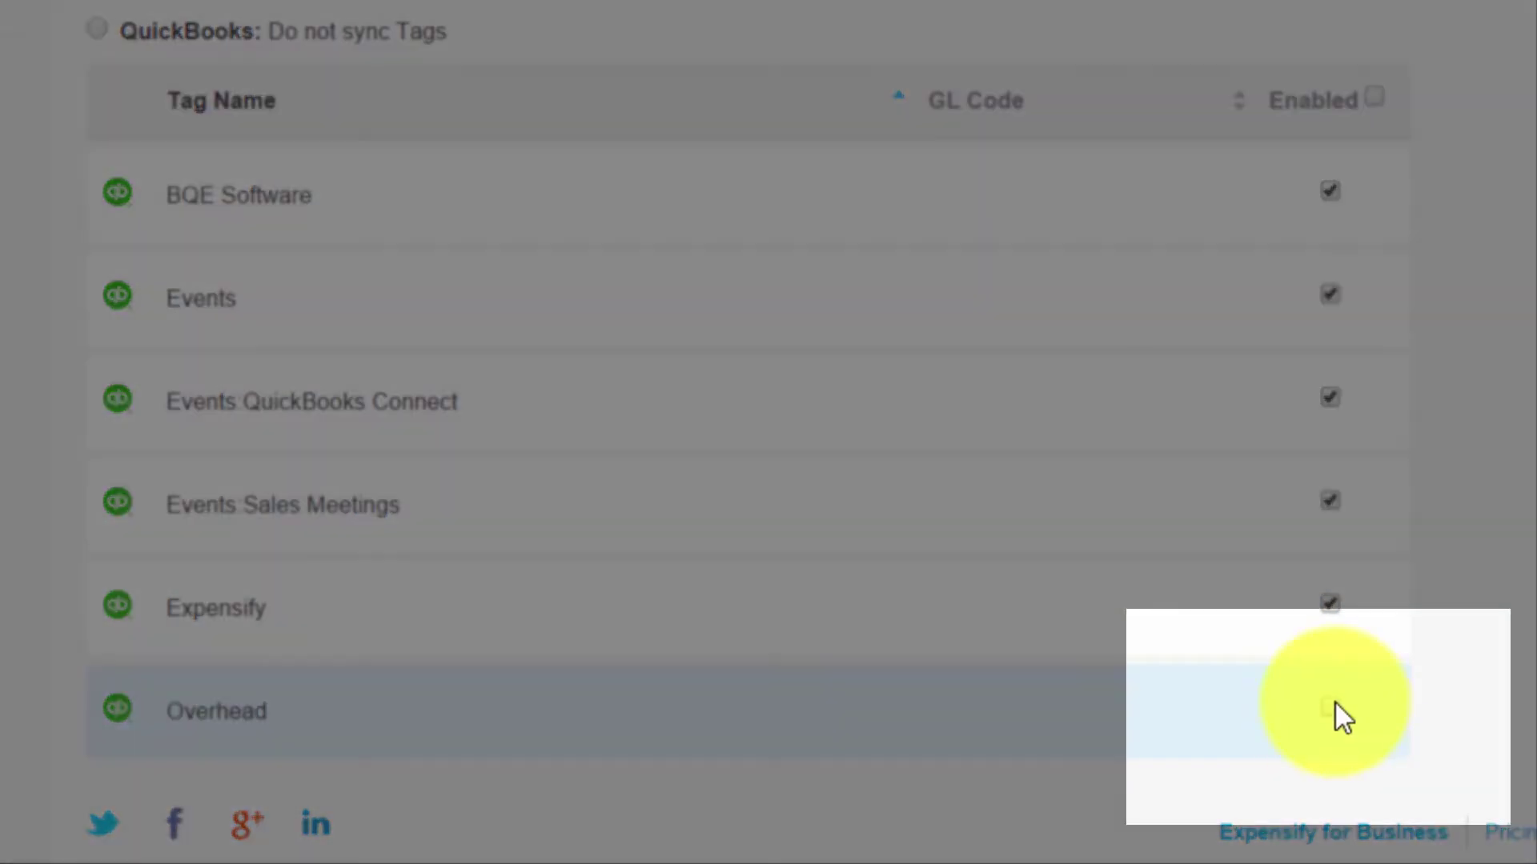
left_click(1335, 706)
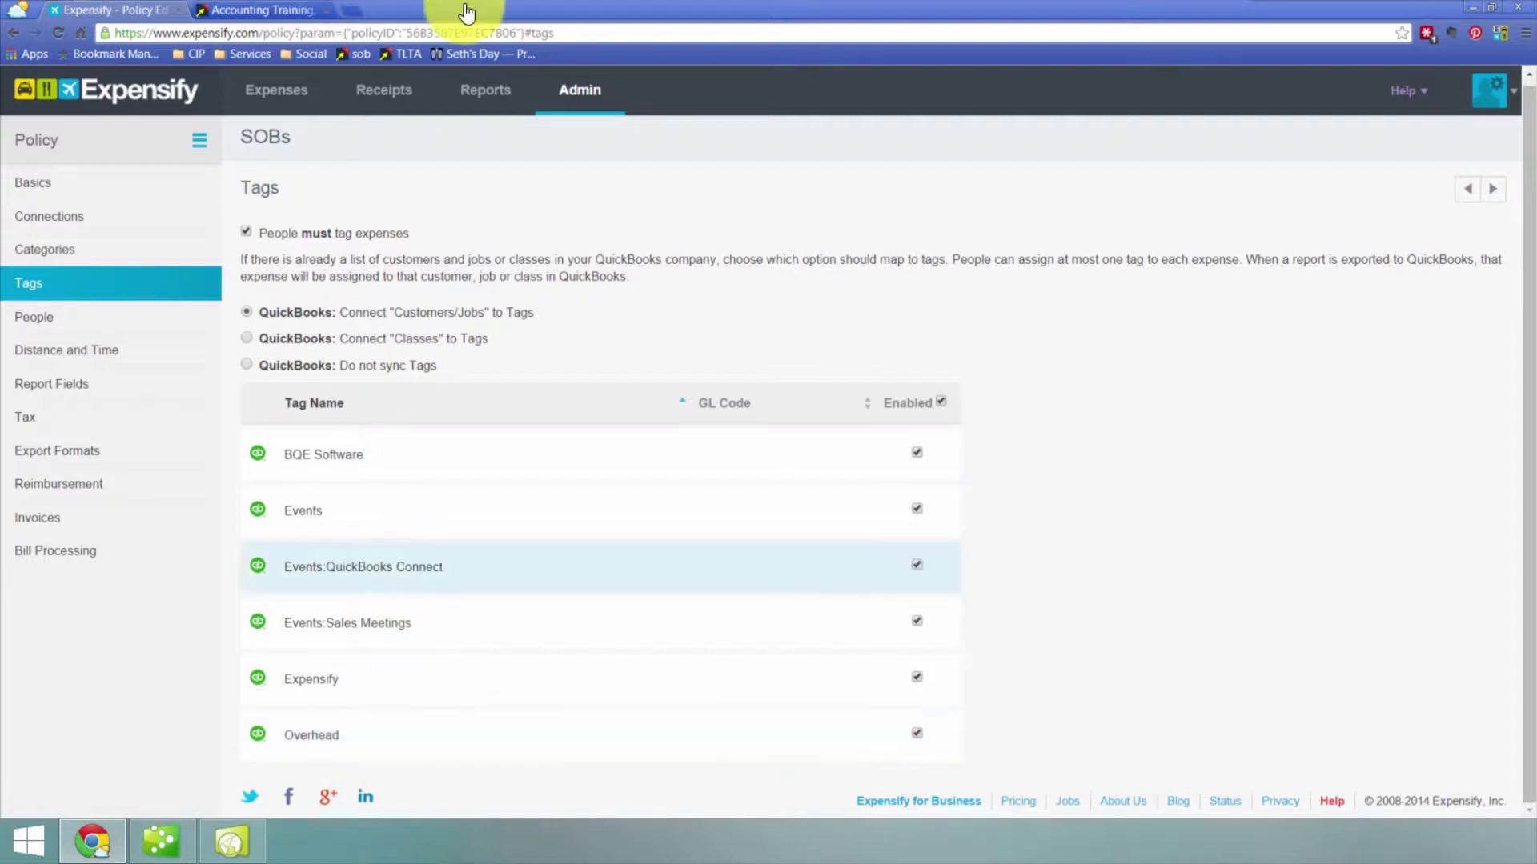
left_click(476, 97)
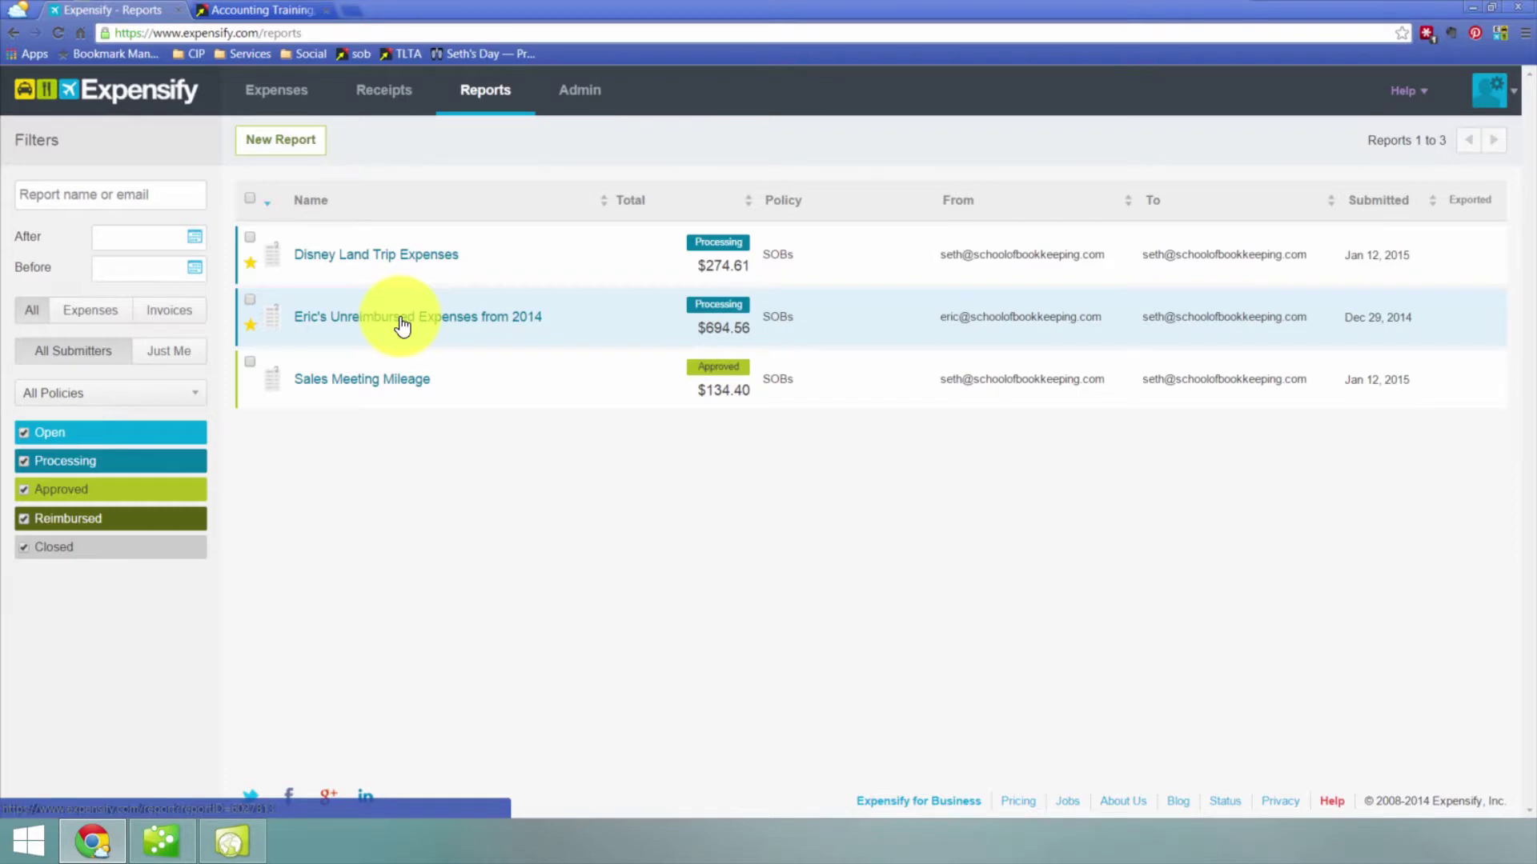
Open the 2014 unreimbursed report and tag the Chartbeat expense as Overhead.
left_click(402, 324)
scroll(657, 472, "down", 3)
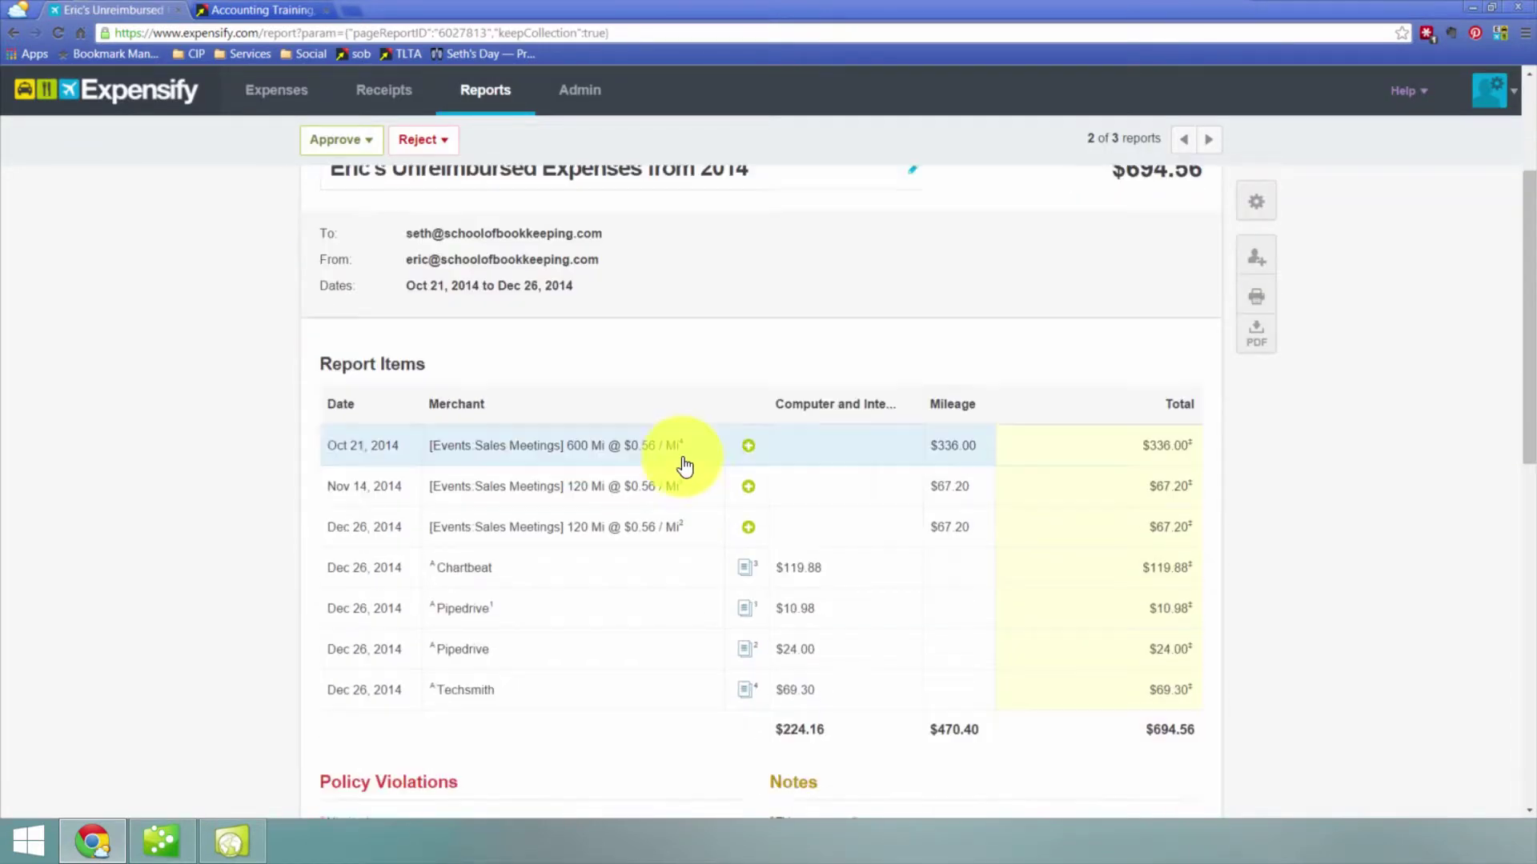
scroll(640, 400, "down", 2)
left_click(464, 410)
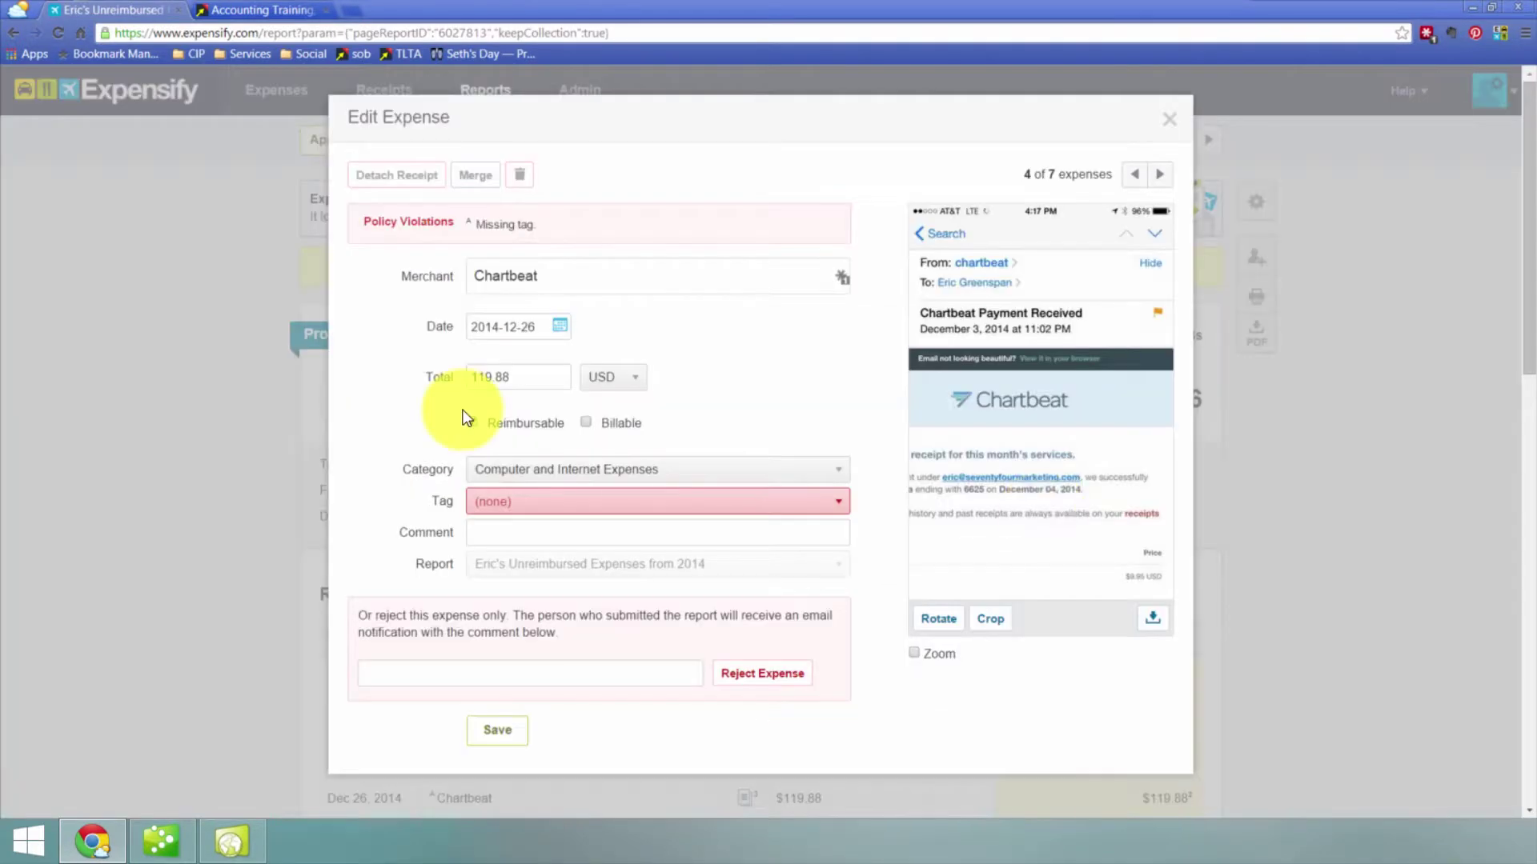
left_click(514, 504)
left_click(522, 687)
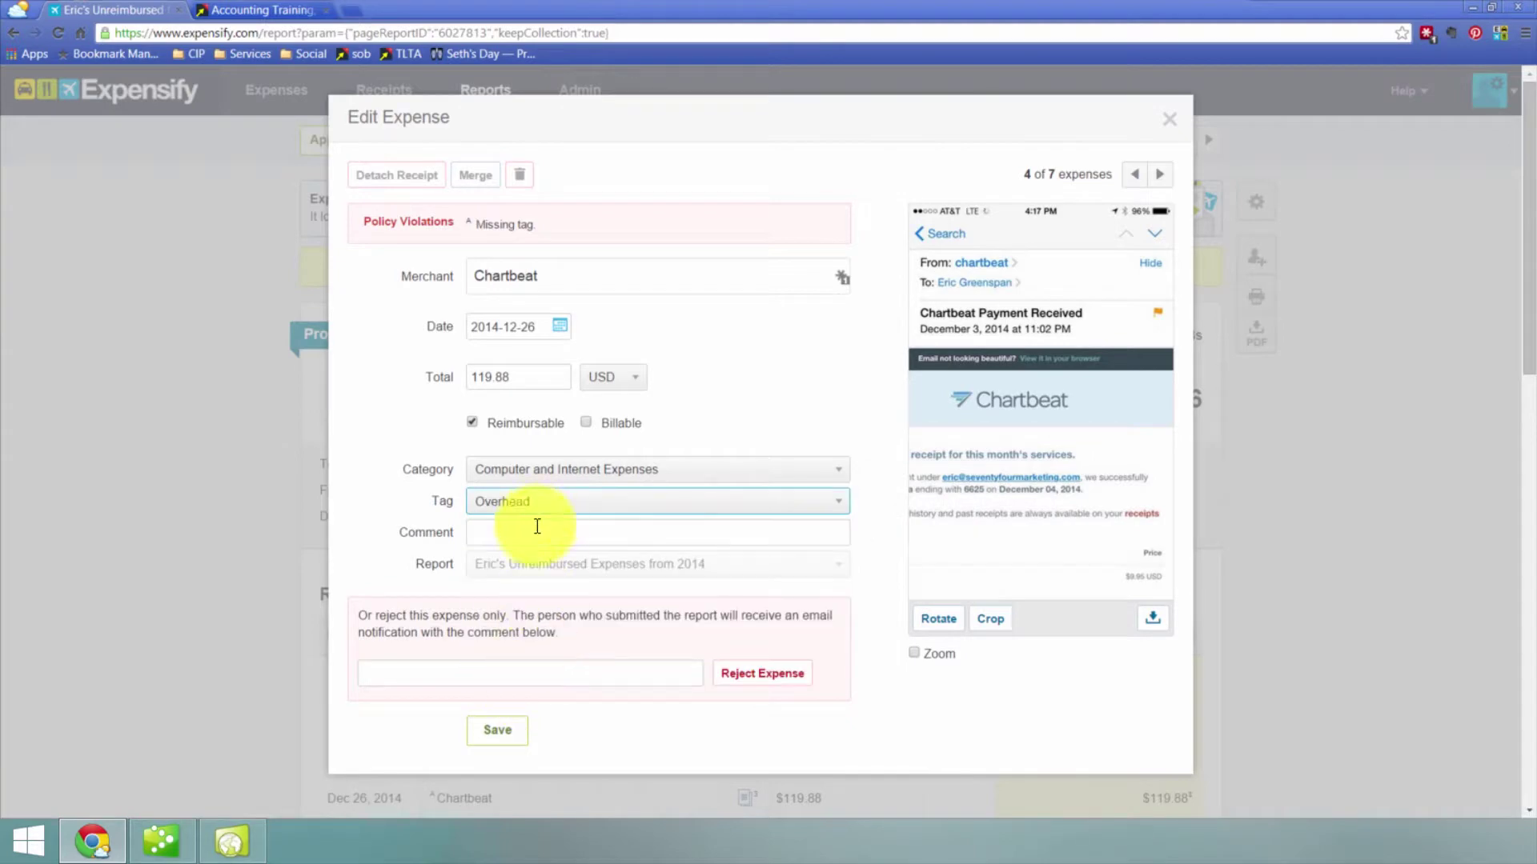
left_click(497, 730)
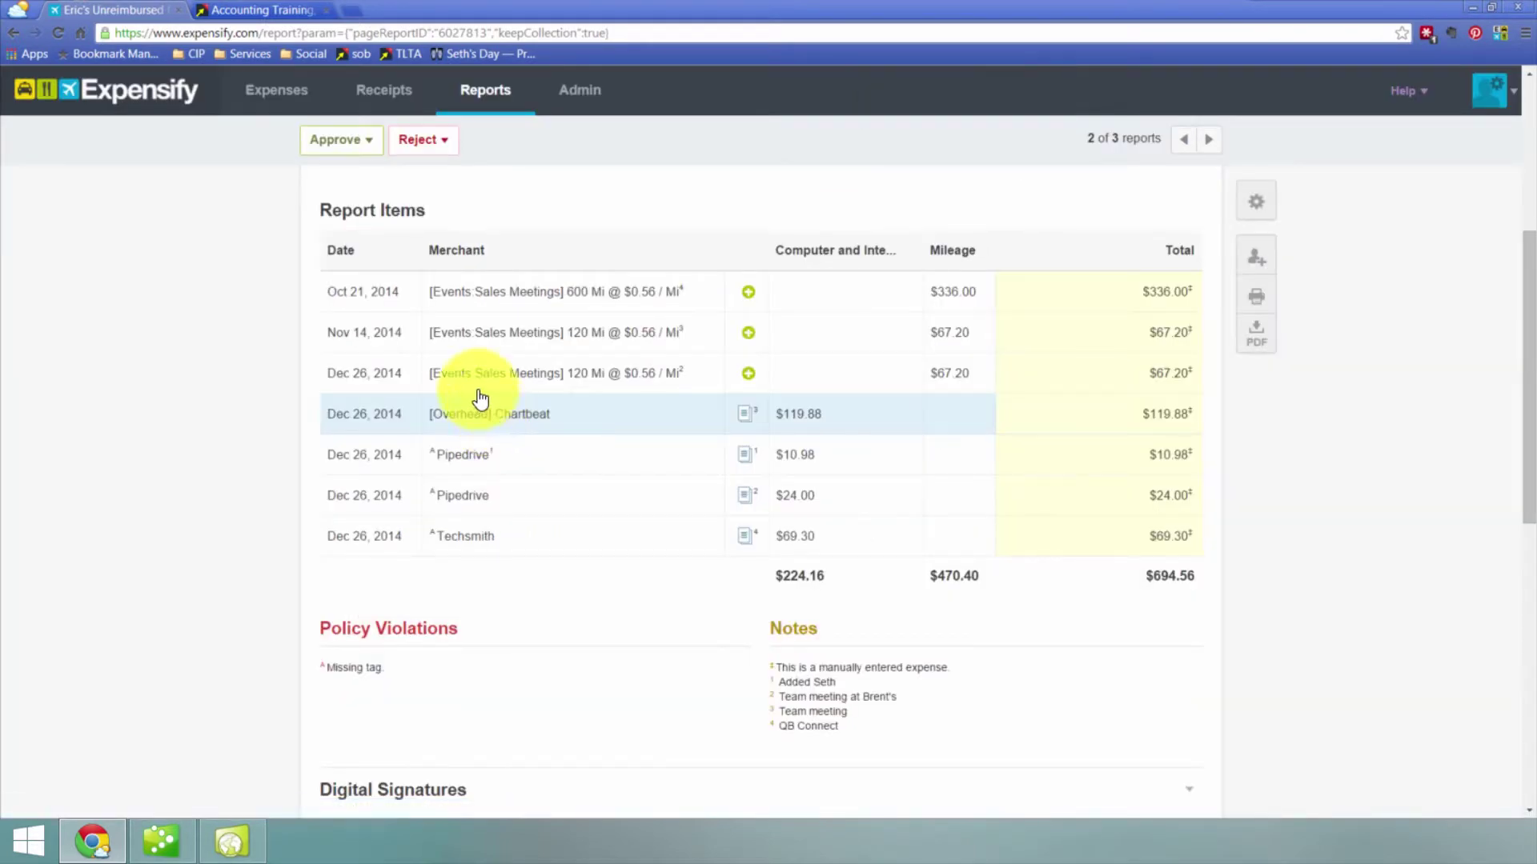
Tag both Pipedrive expenses and the Techsmith expense as Overhead.
left_click(462, 455)
left_click(514, 501)
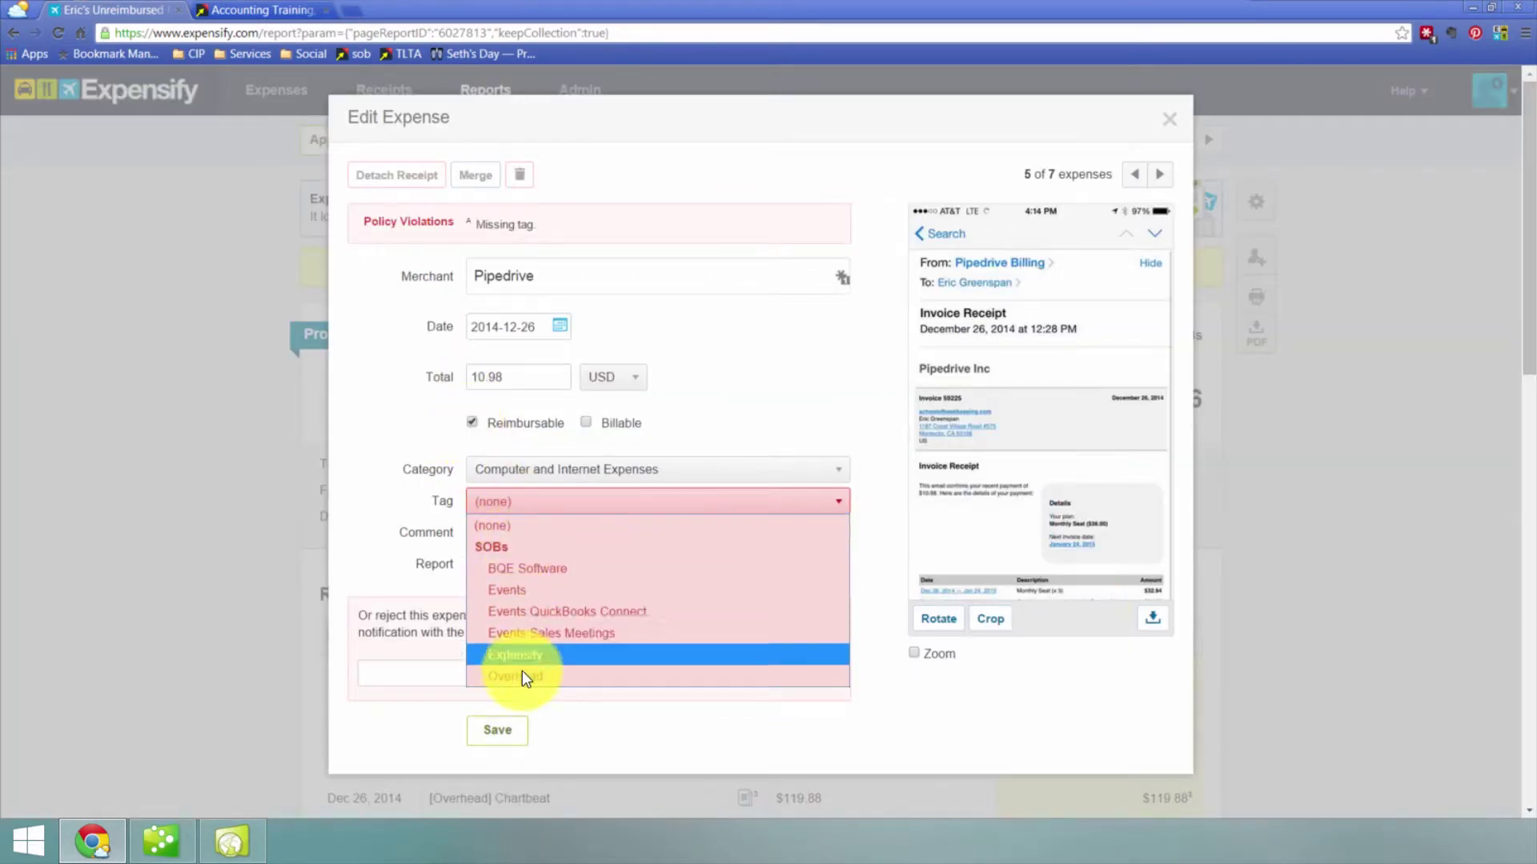
left_click(521, 677)
left_click(497, 730)
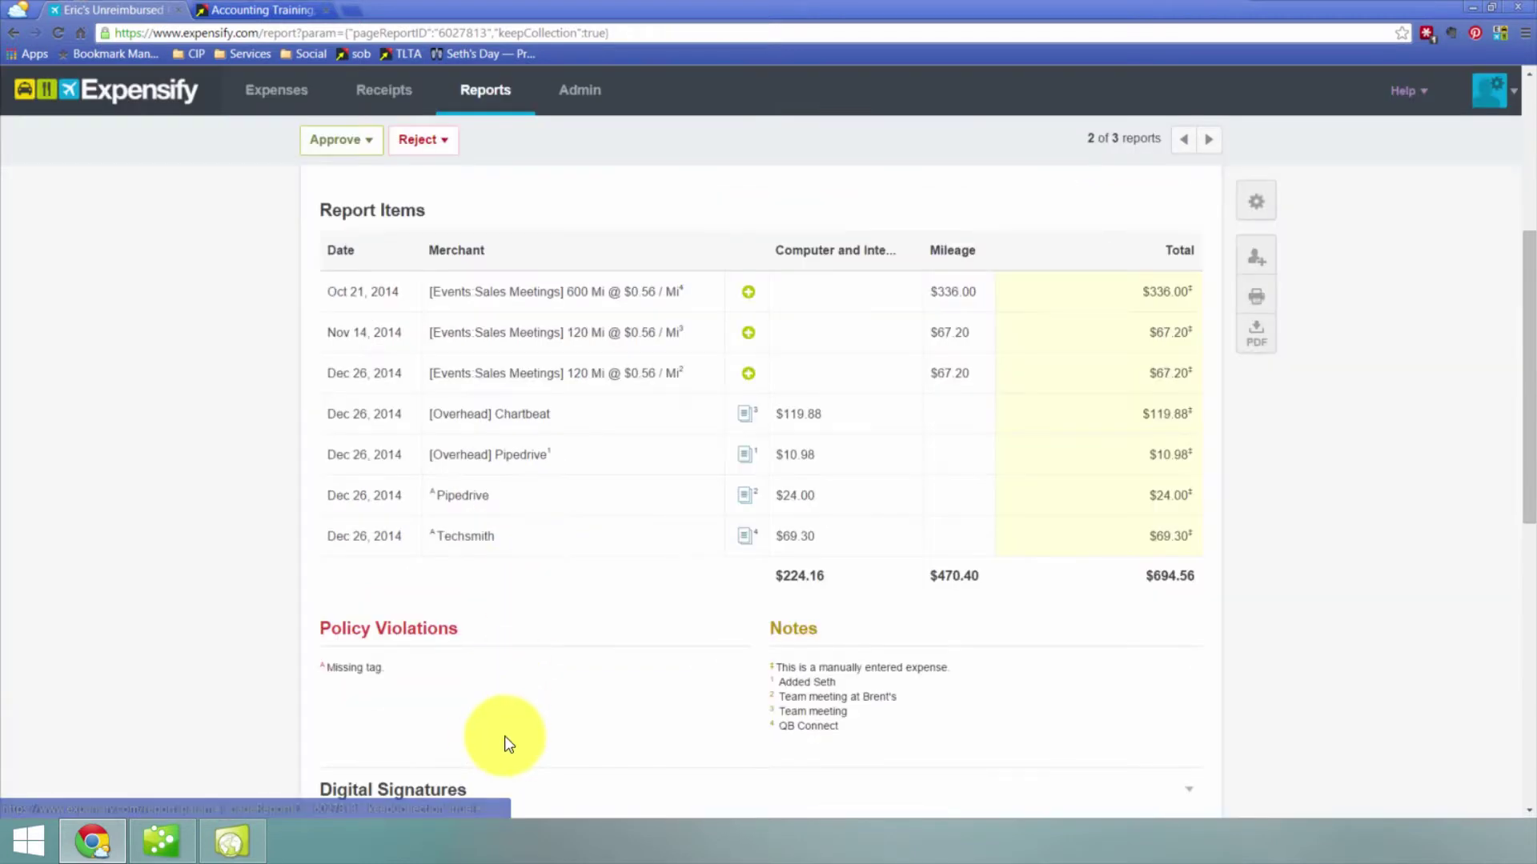
left_click(446, 497)
left_click(515, 501)
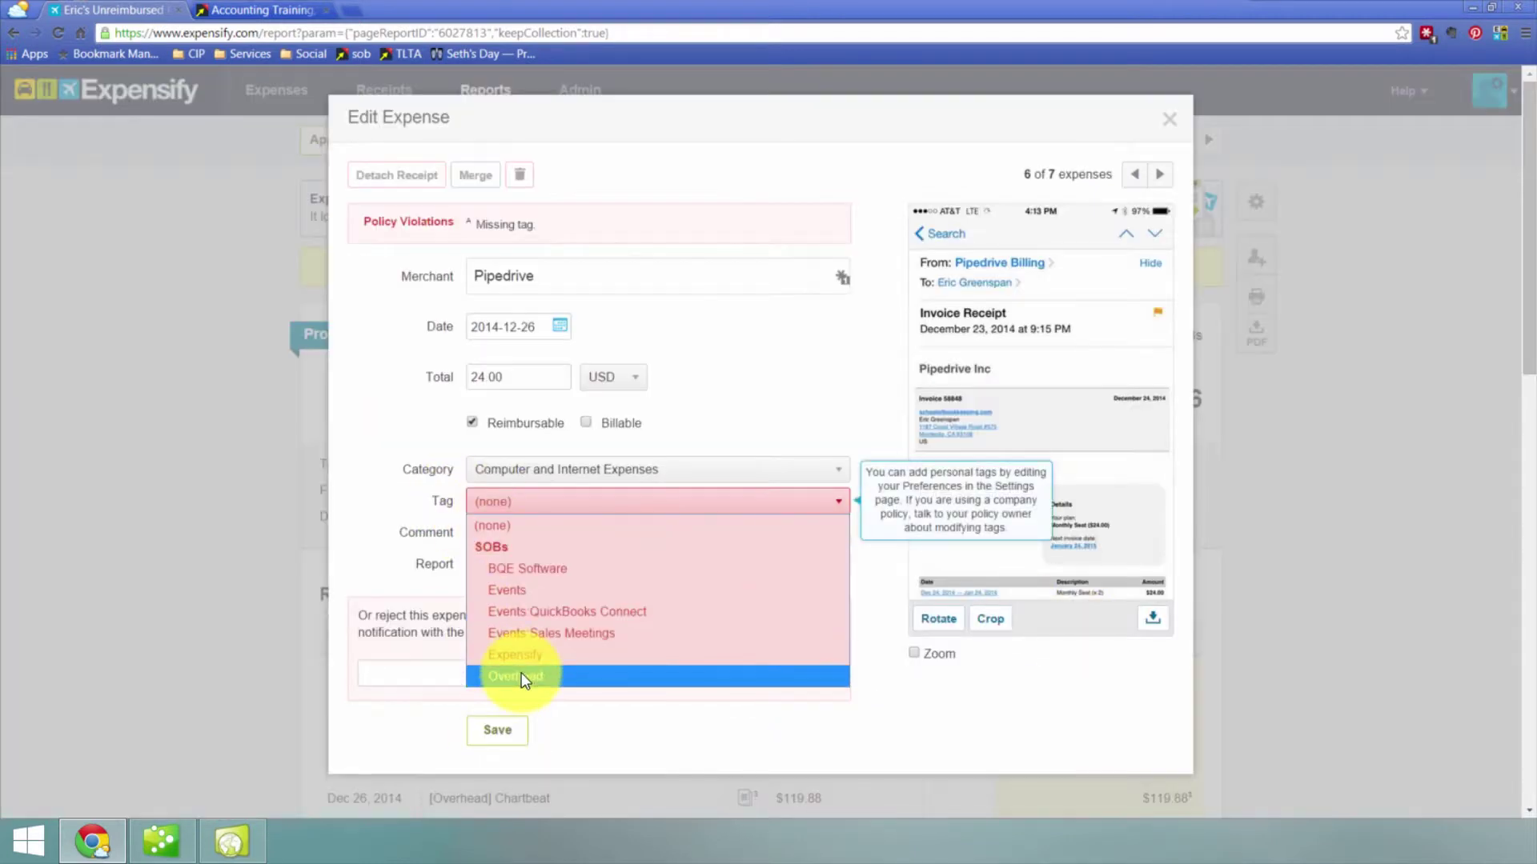
left_click(521, 676)
left_click(500, 728)
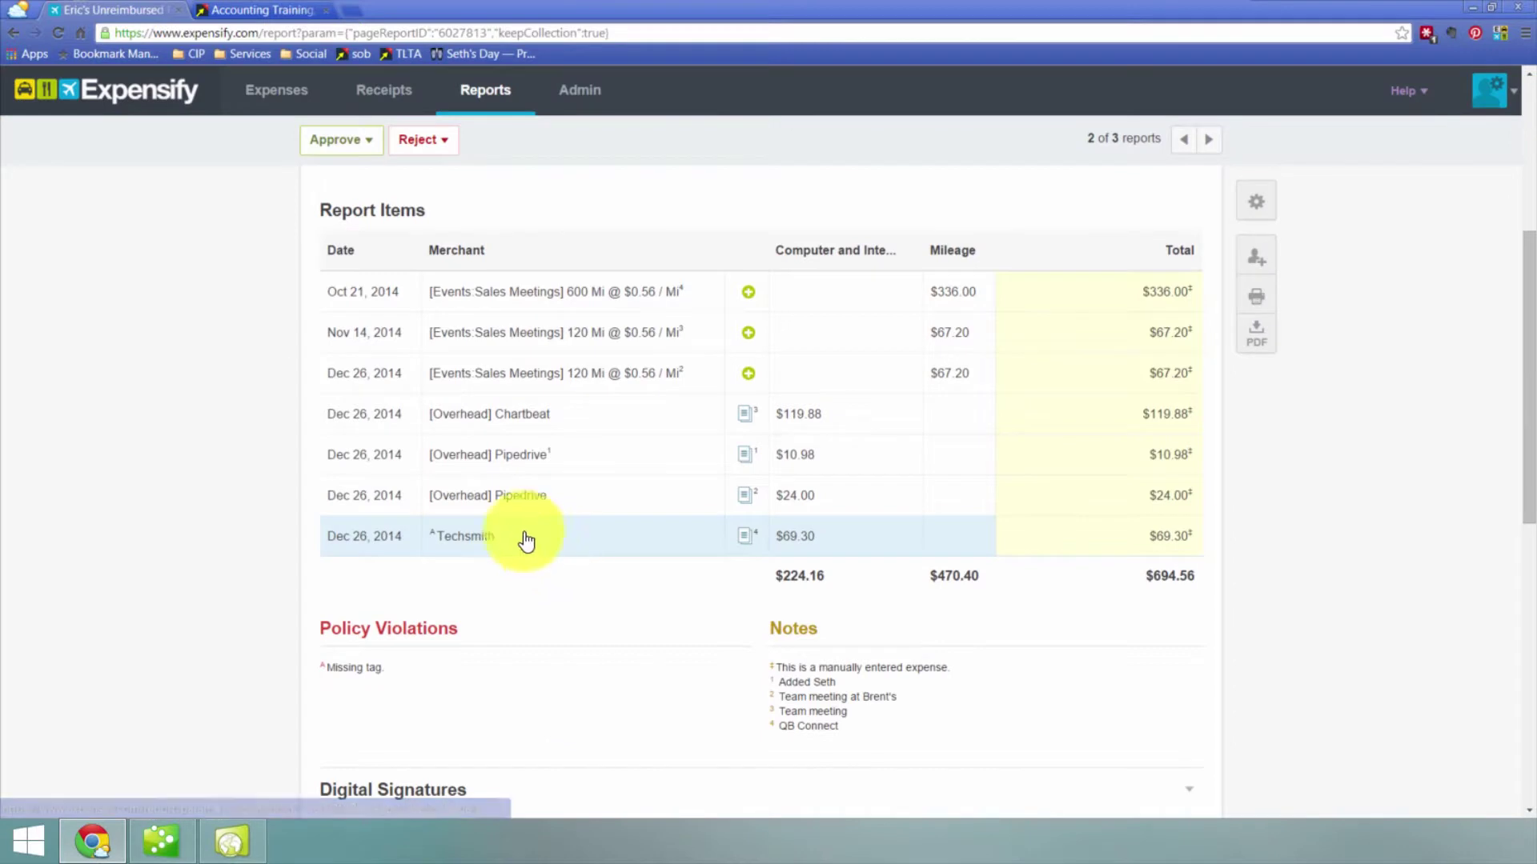
left_click(480, 538)
left_click(522, 502)
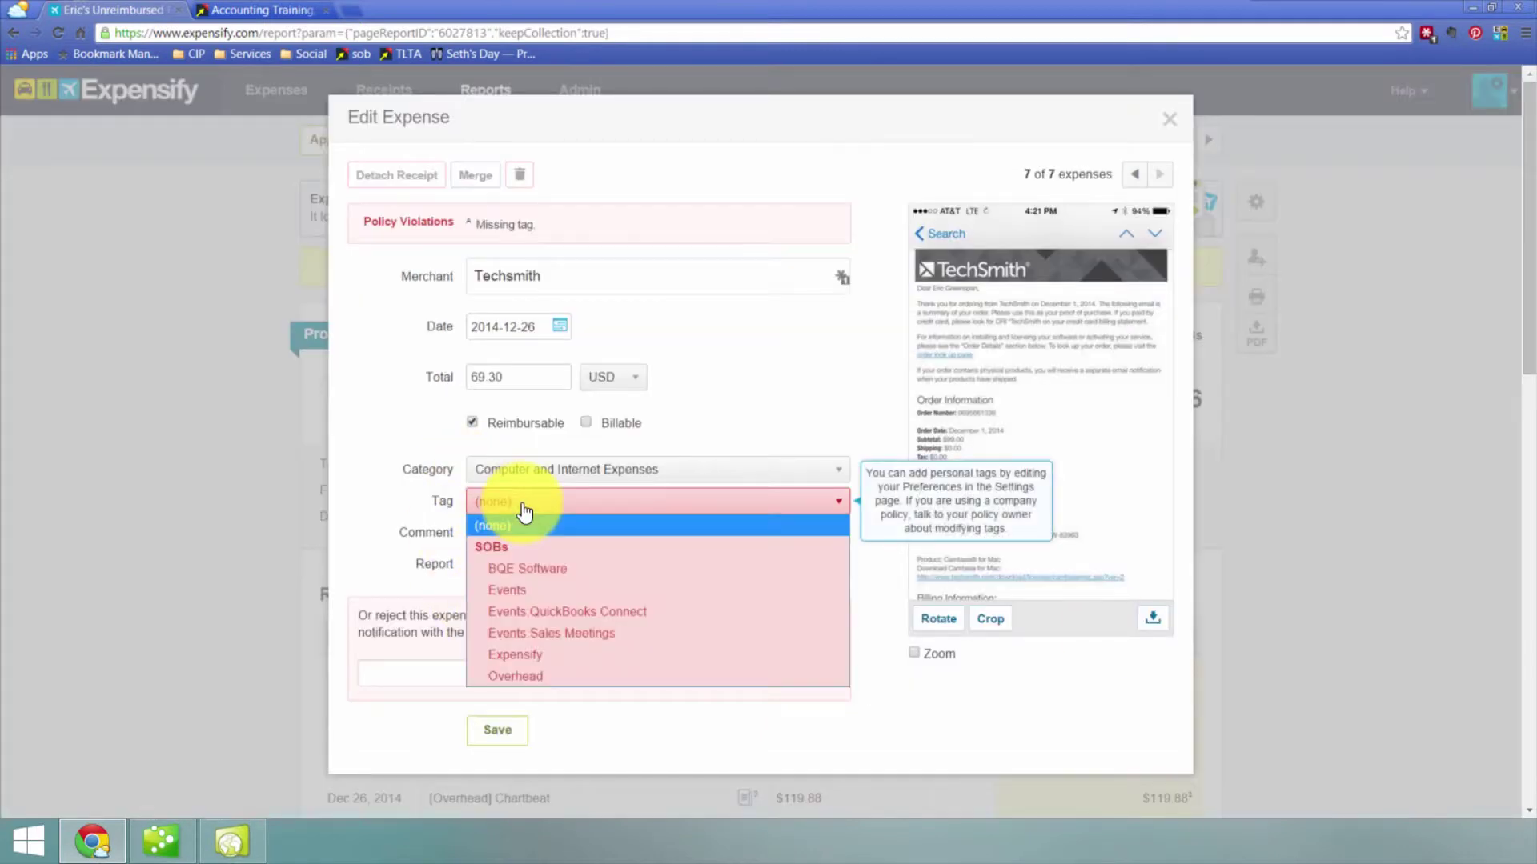
left_click(502, 677)
left_click(497, 730)
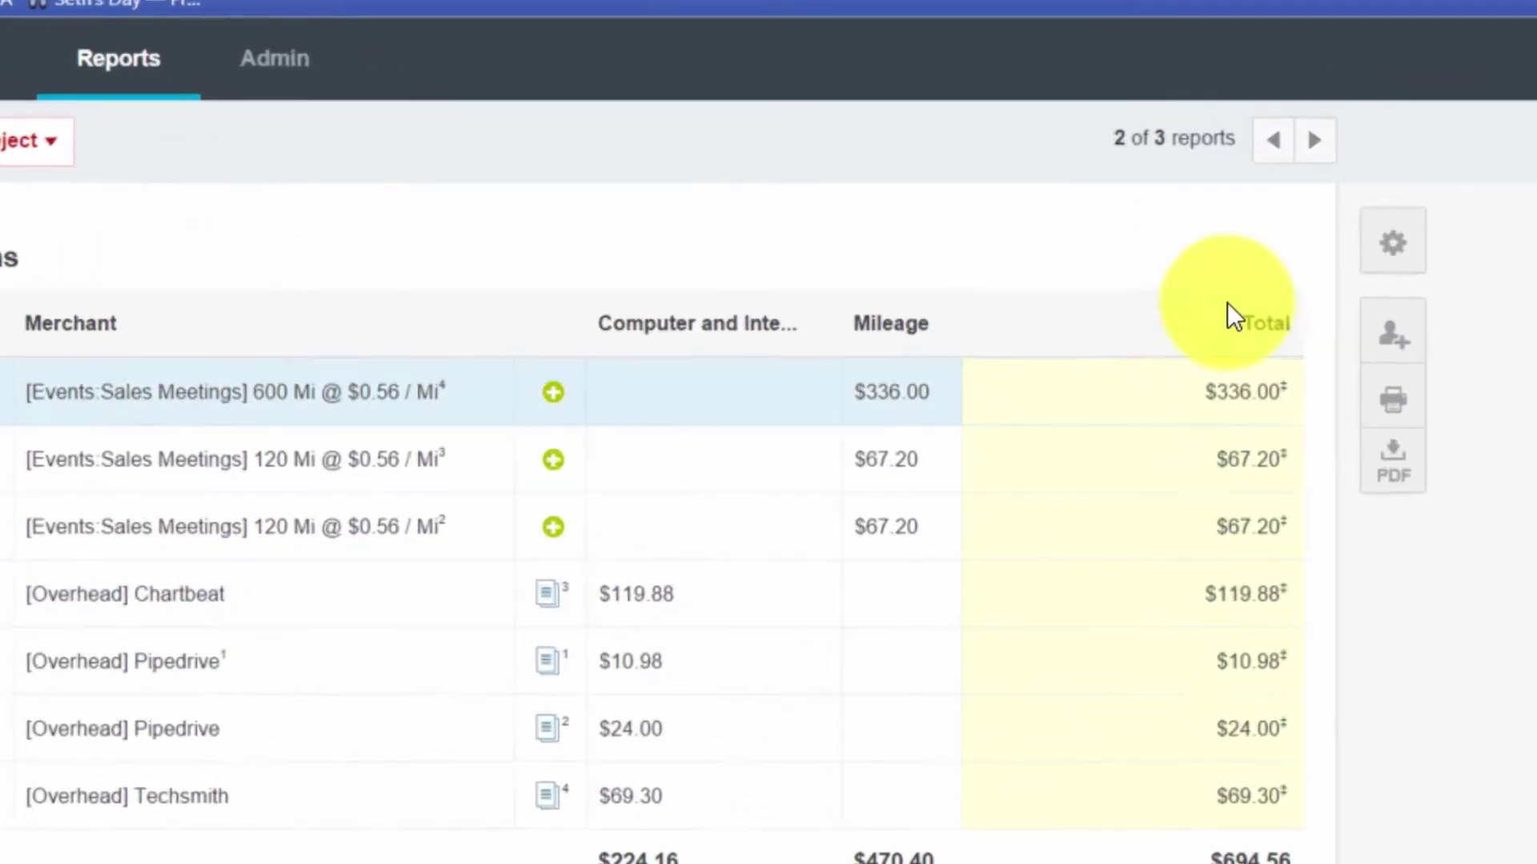
Group the report by Tag: Events:Sales Meetings $470.40, Overhead $224.16.
left_click(1394, 246)
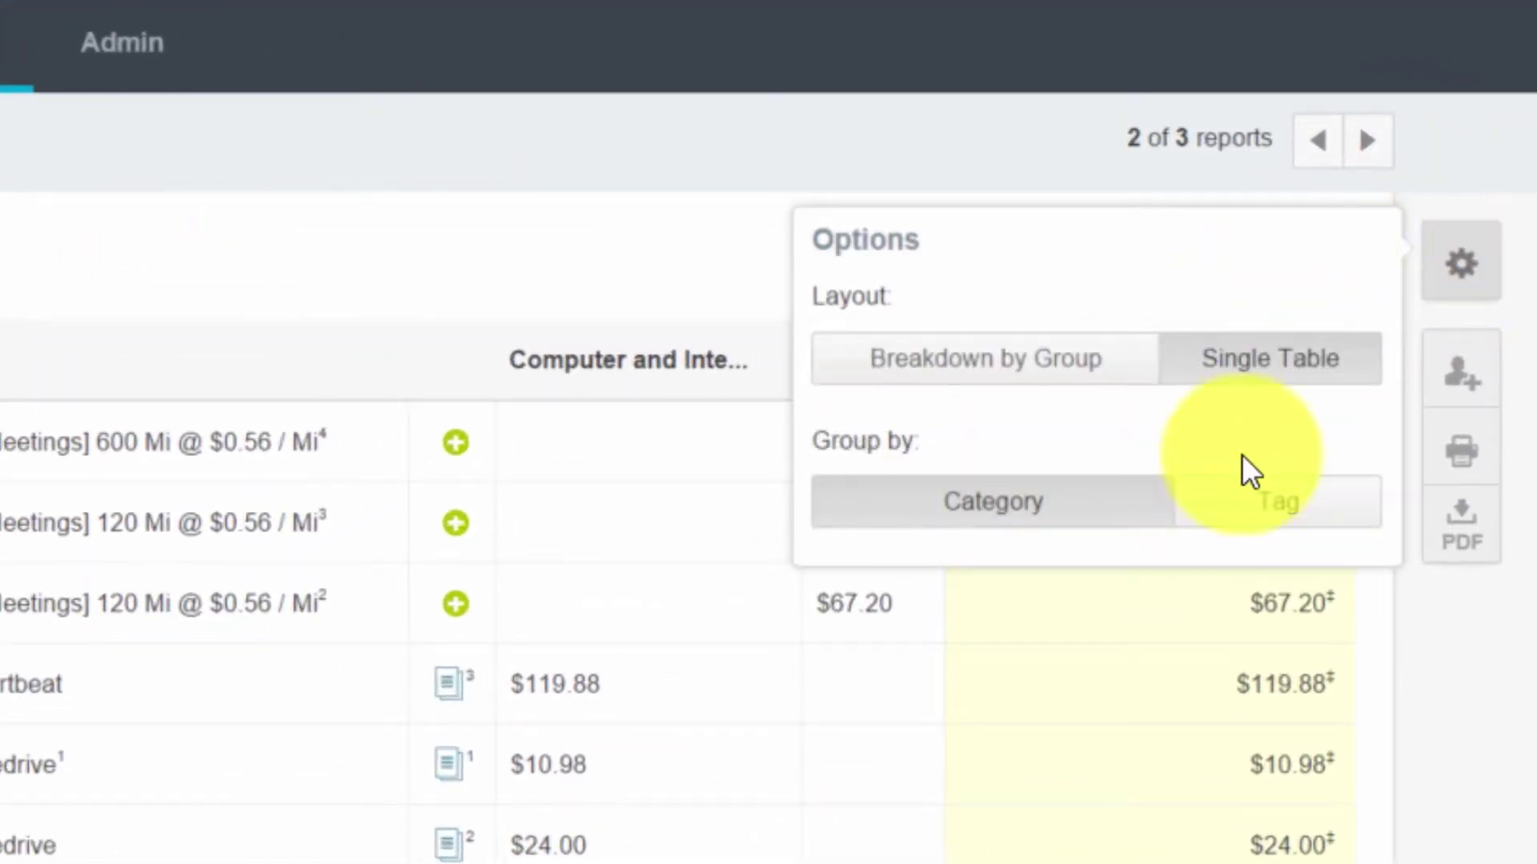
left_click(1257, 494)
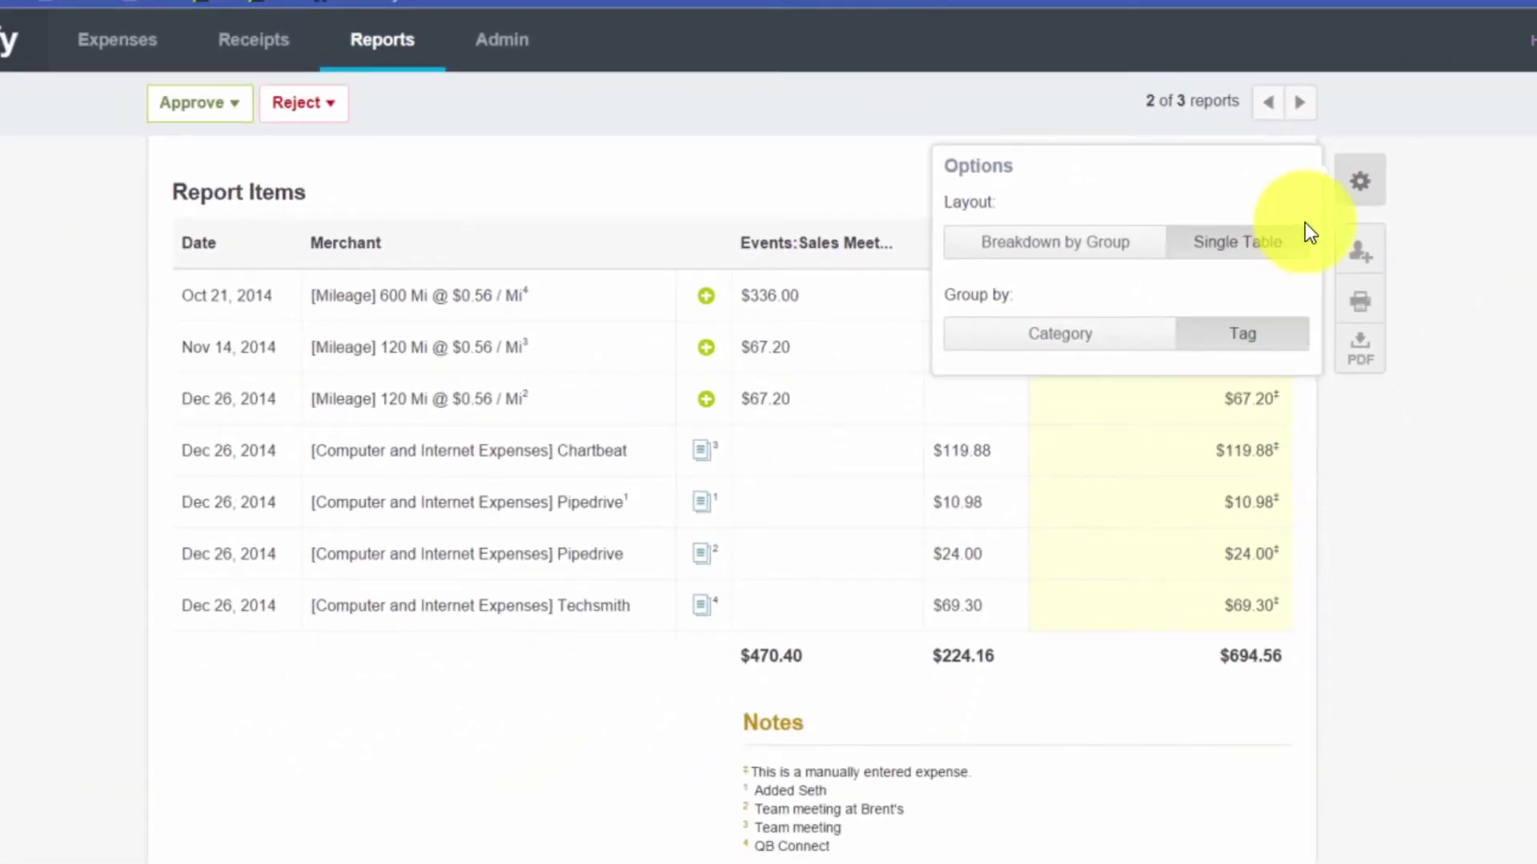
left_click(1505, 268)
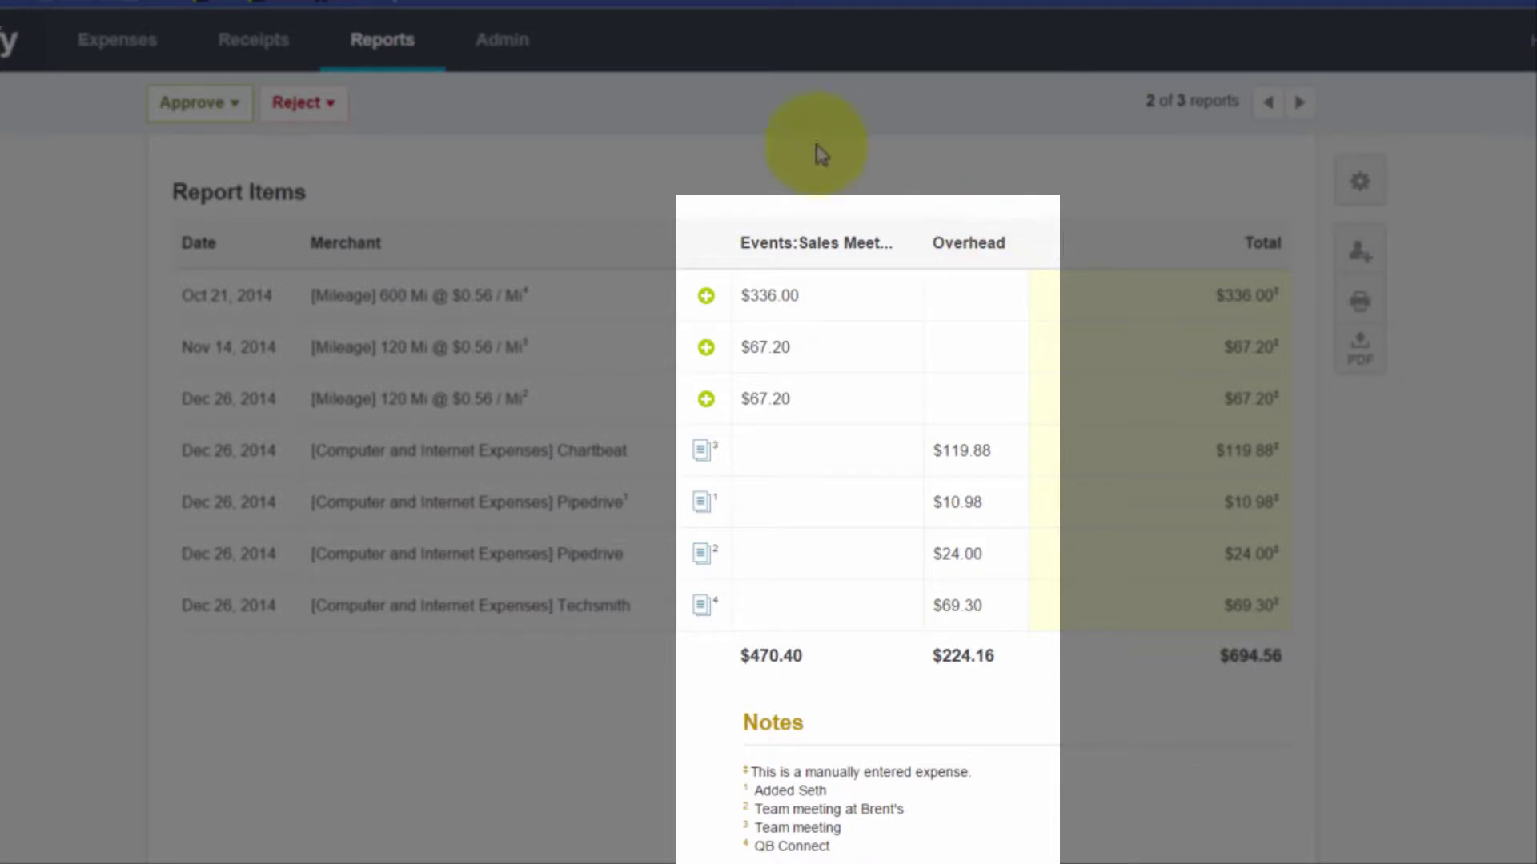
scroll(801, 661, "down", 1)
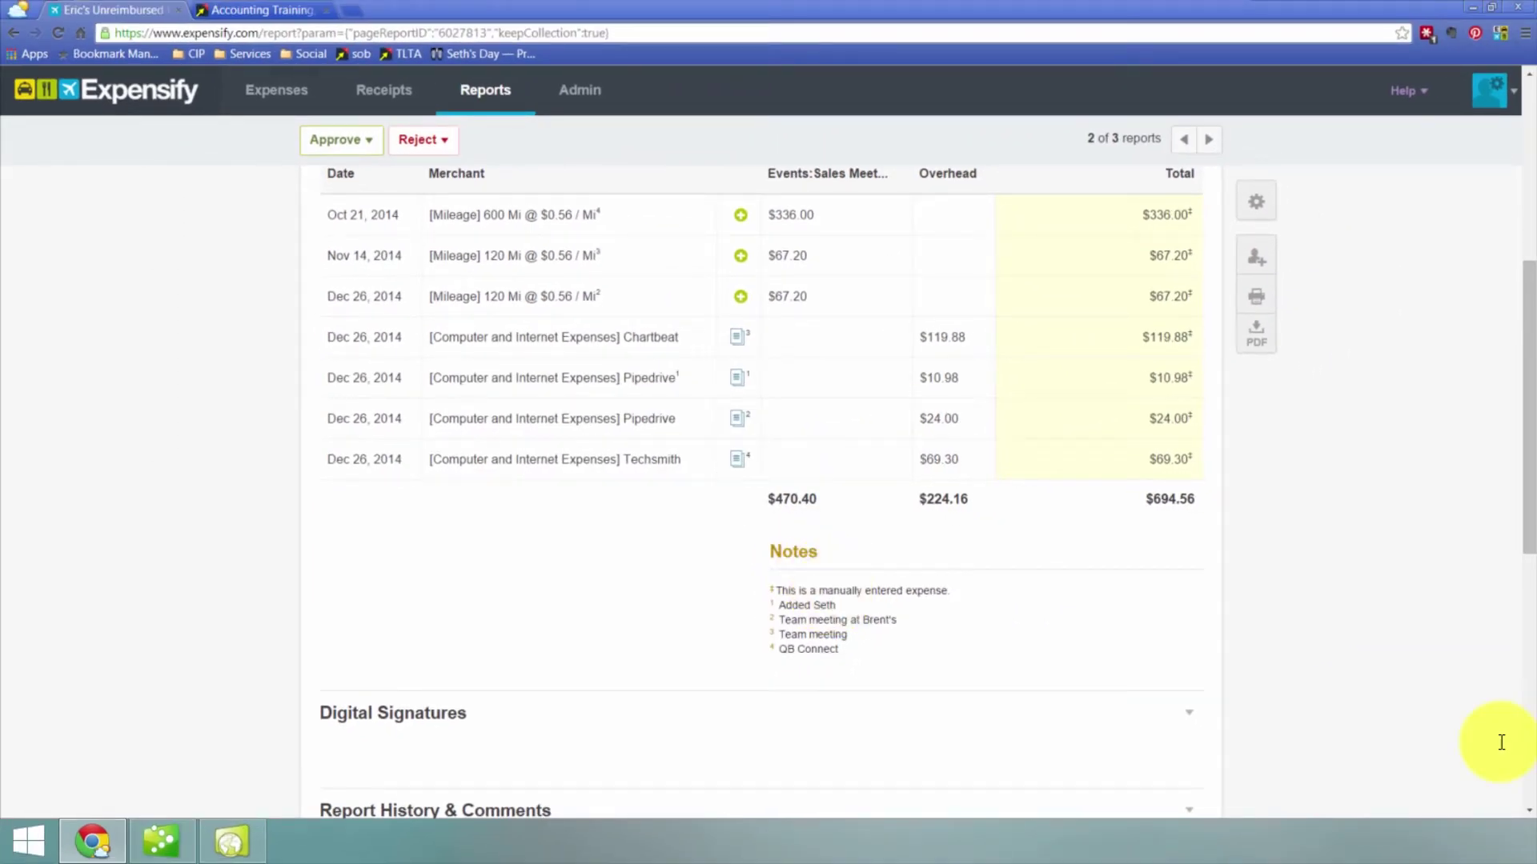
scroll(831, 594, "up", 2)
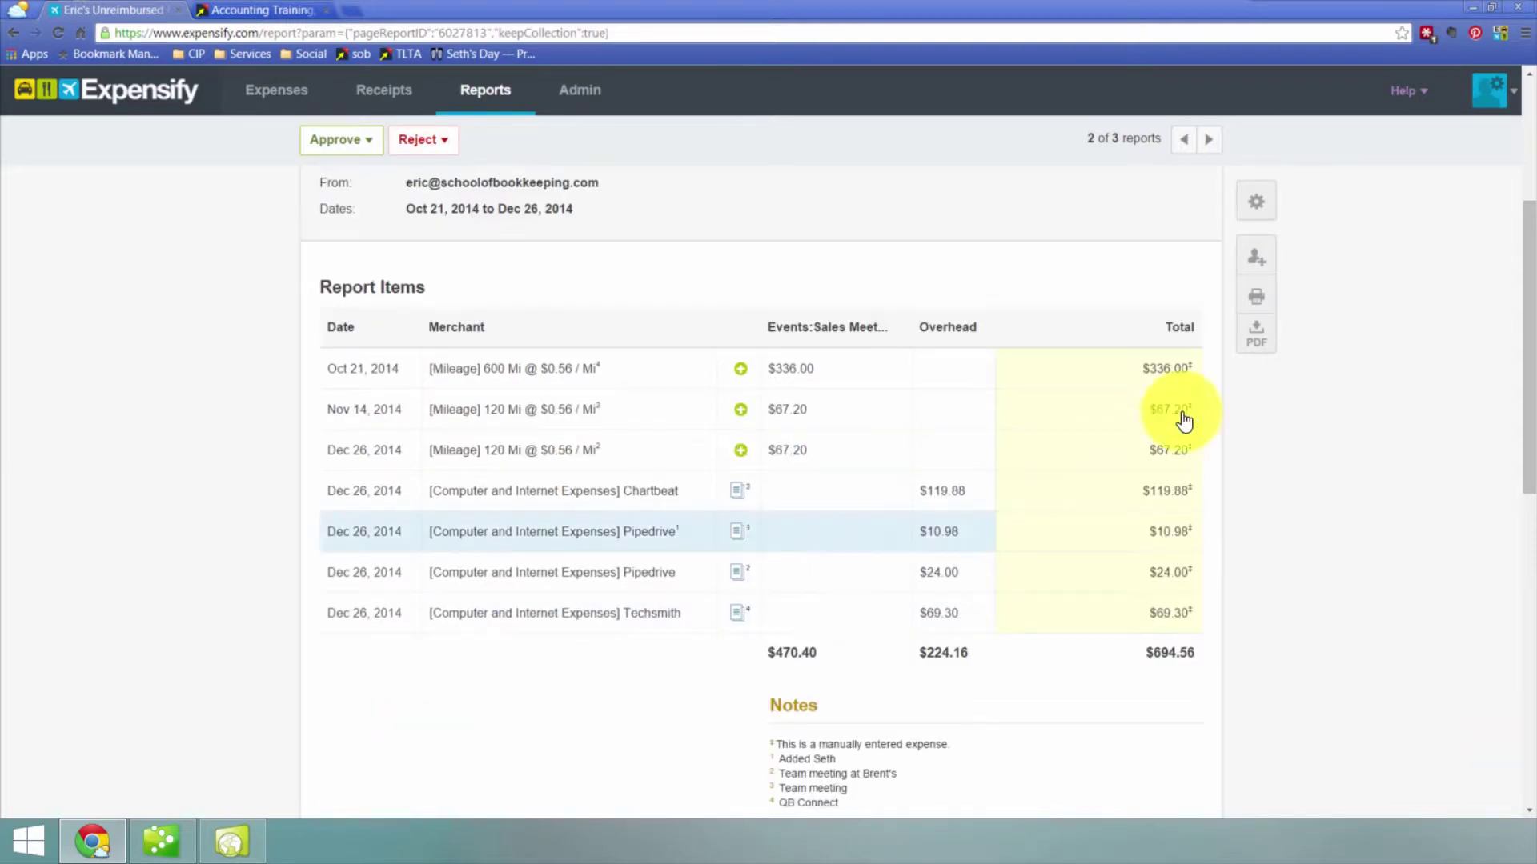
Regroup the items by Category and Final Approve the $694.56 report.
left_click(1247, 203)
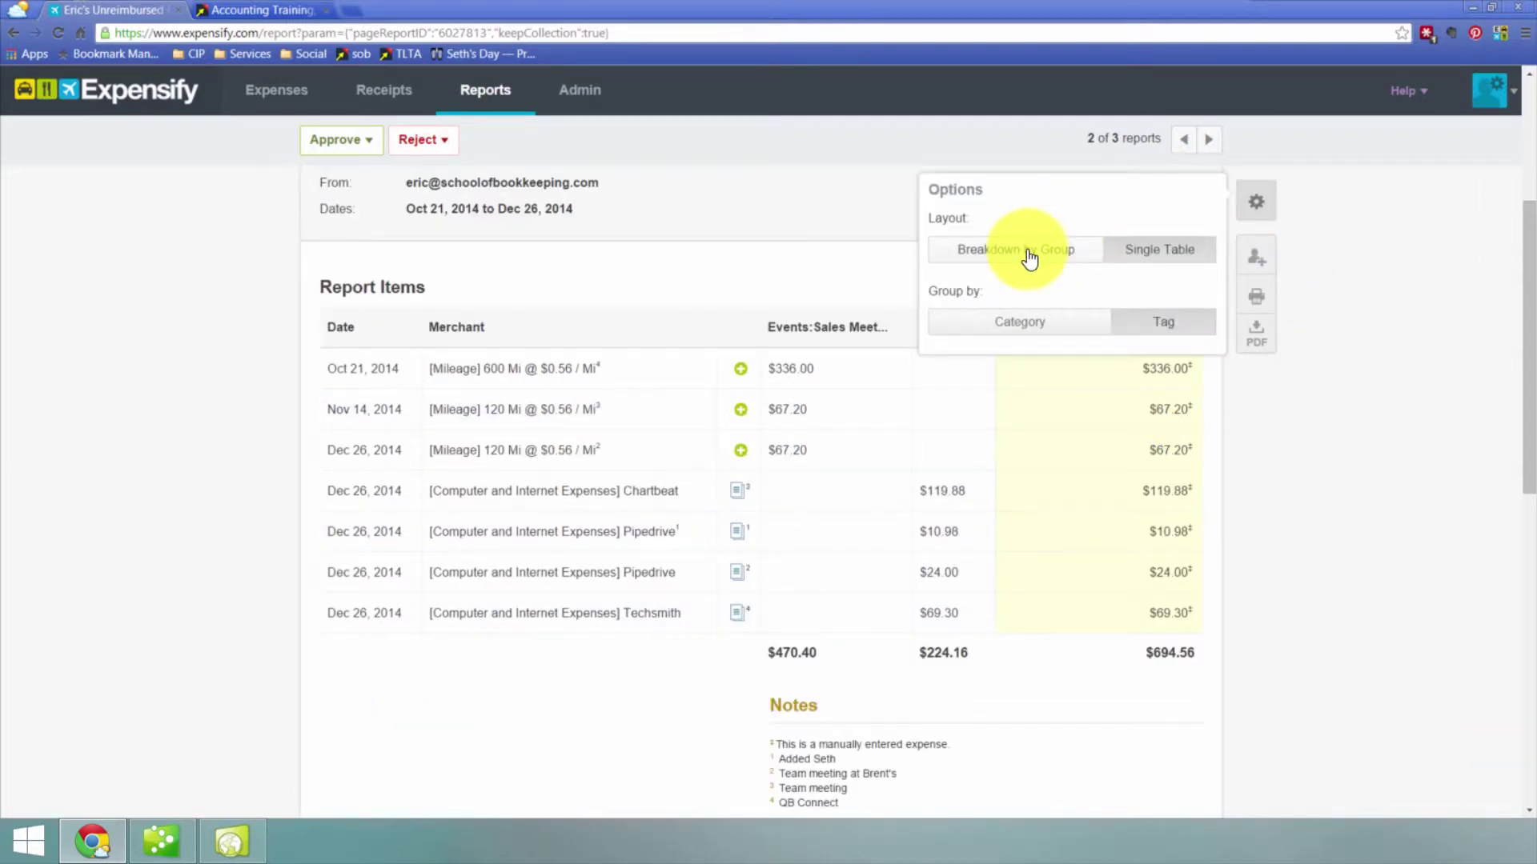
left_click(1022, 321)
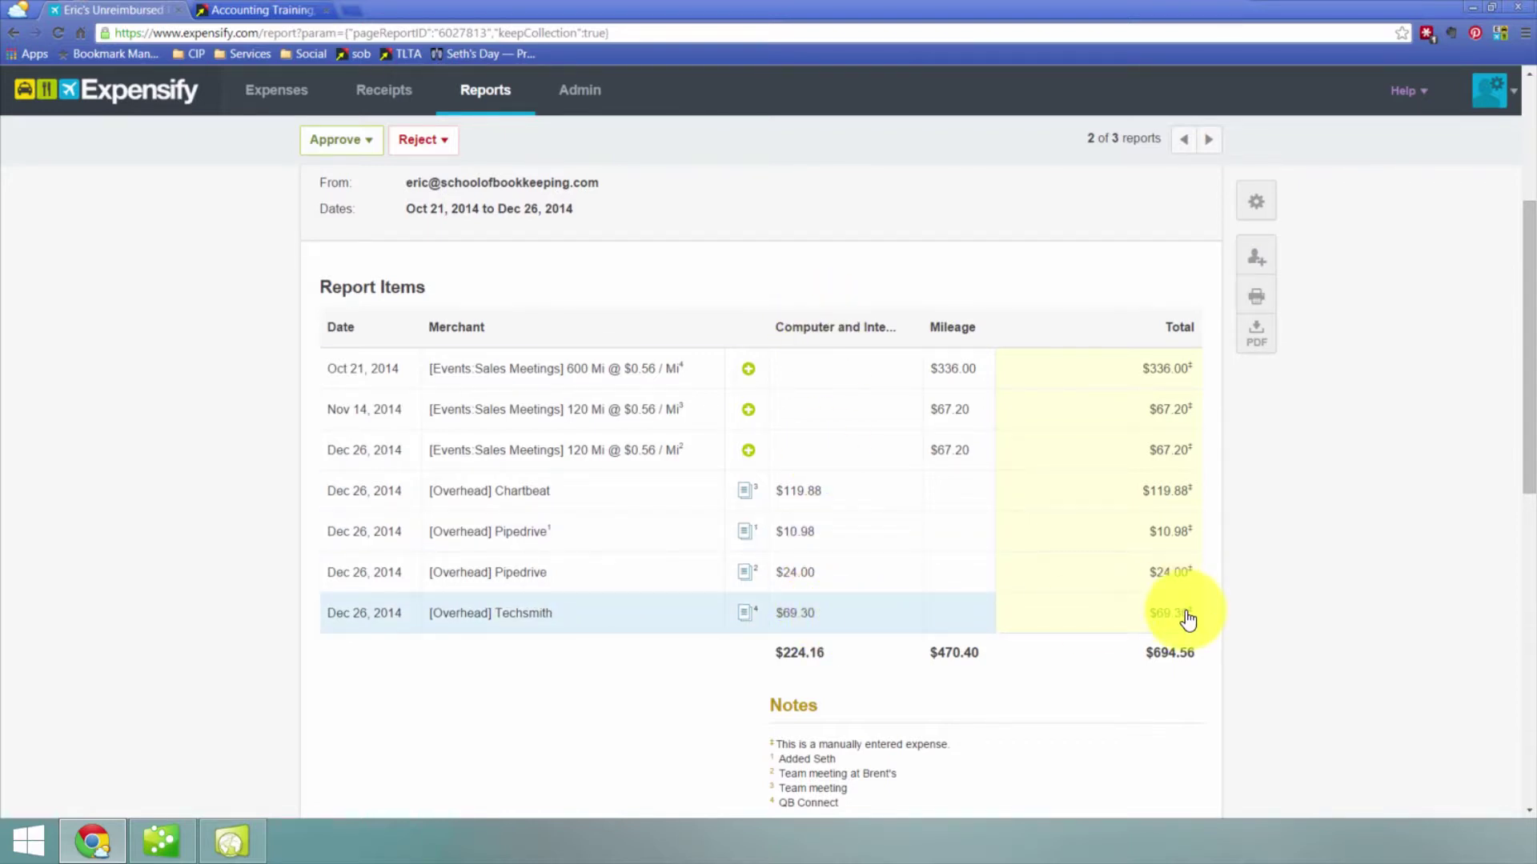
left_click(336, 139)
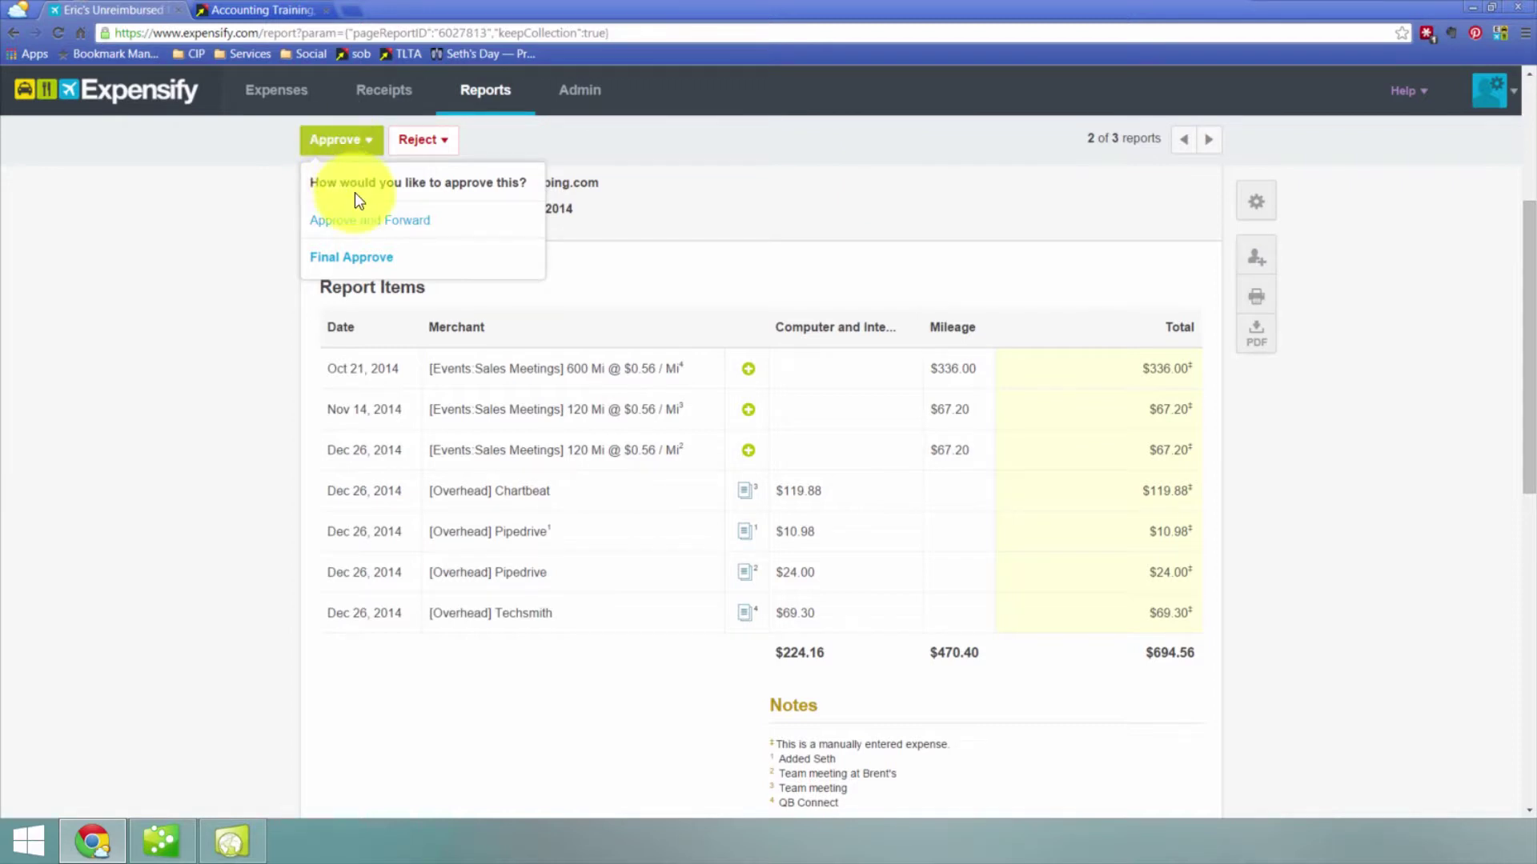
left_click(376, 261)
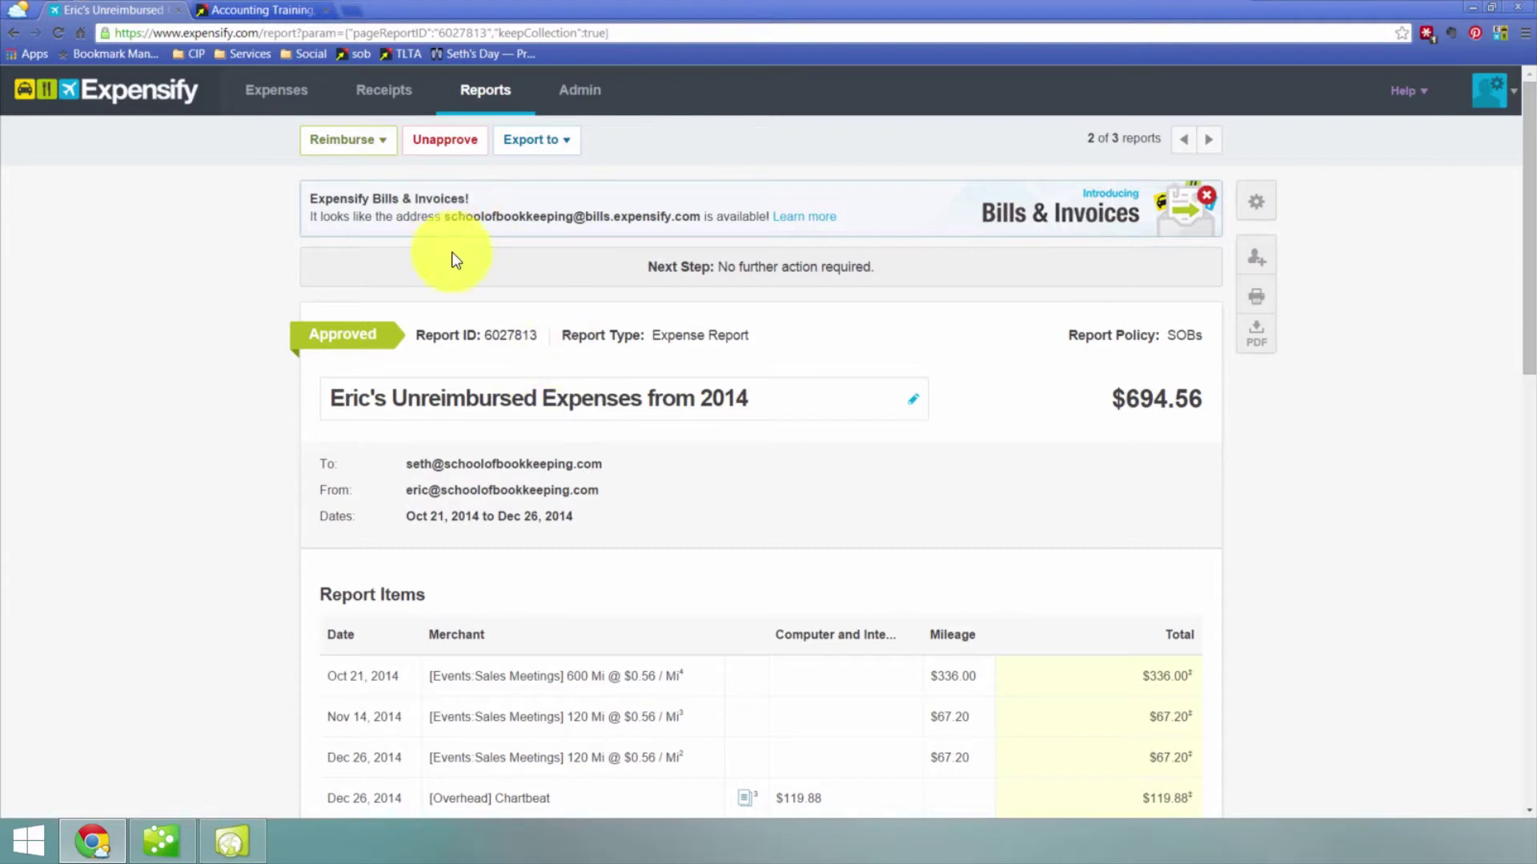
left_click(532, 140)
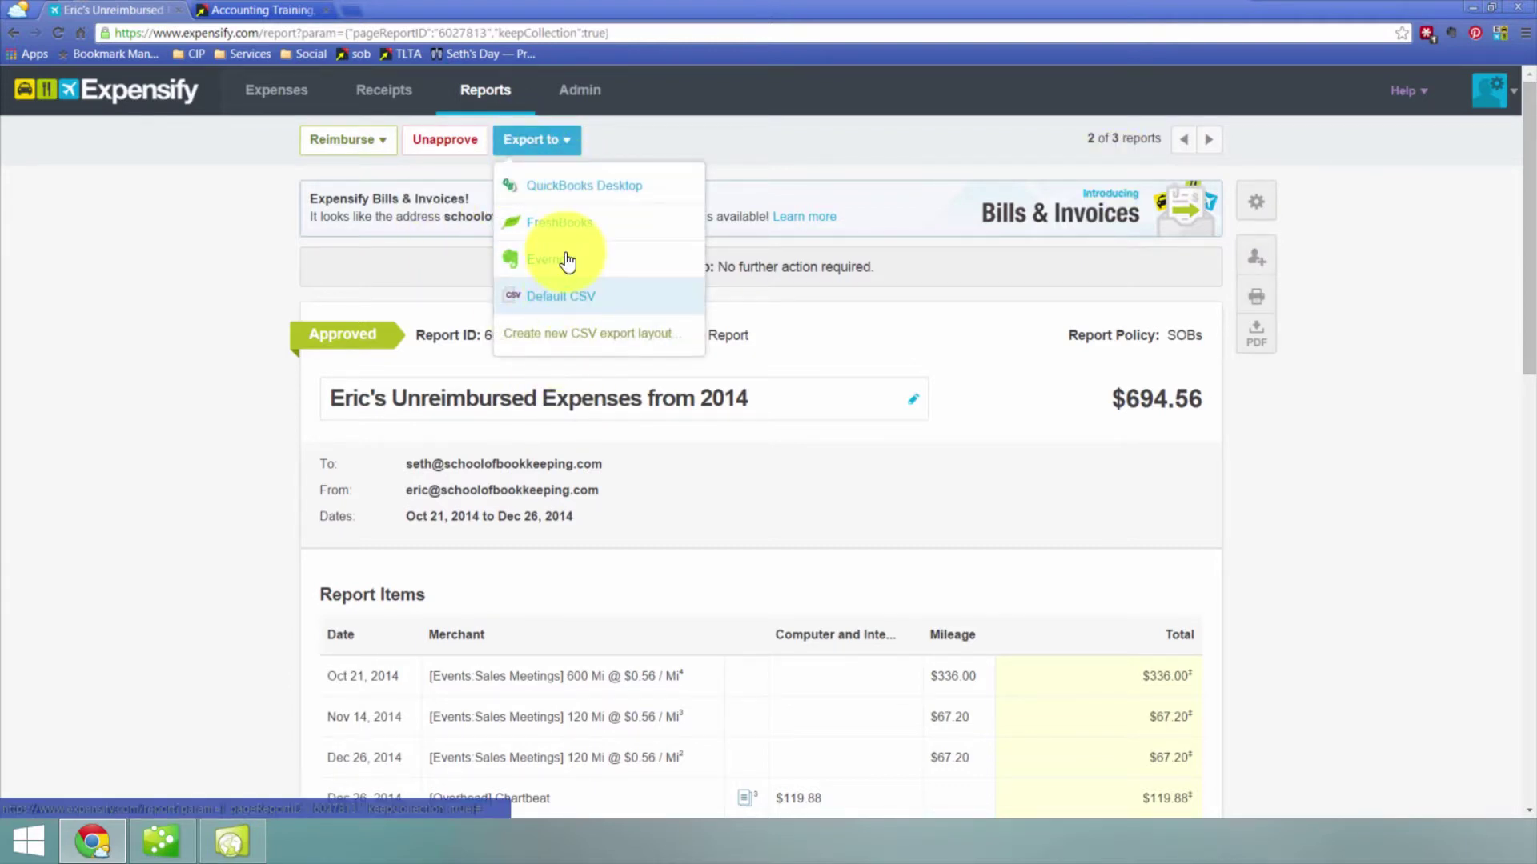
Mark the report as reimbursed manually and start exporting it to QuickBooks Desktop.
left_click(347, 141)
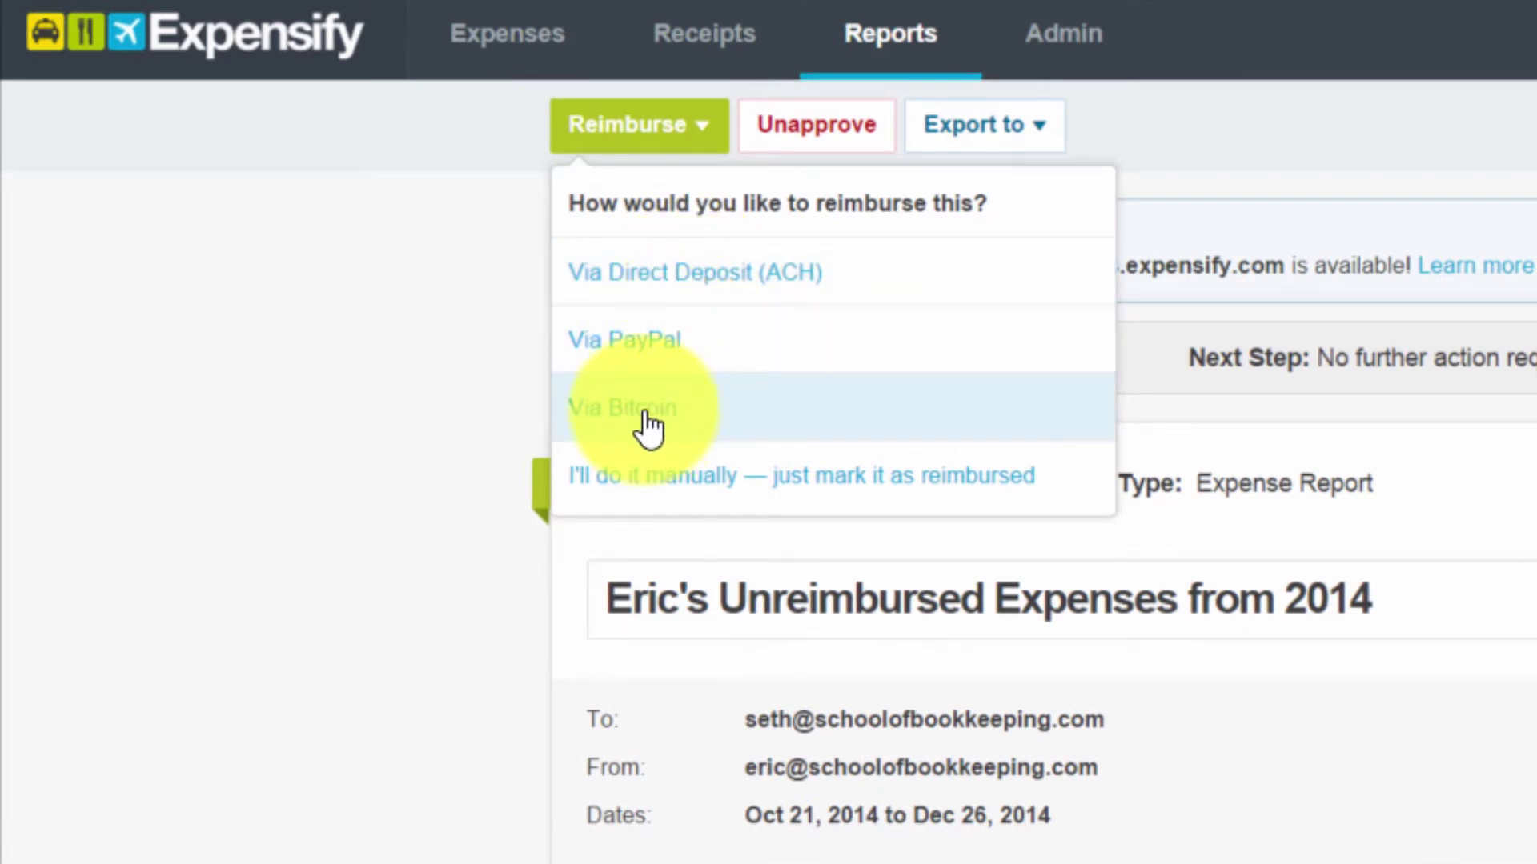
left_click(947, 489)
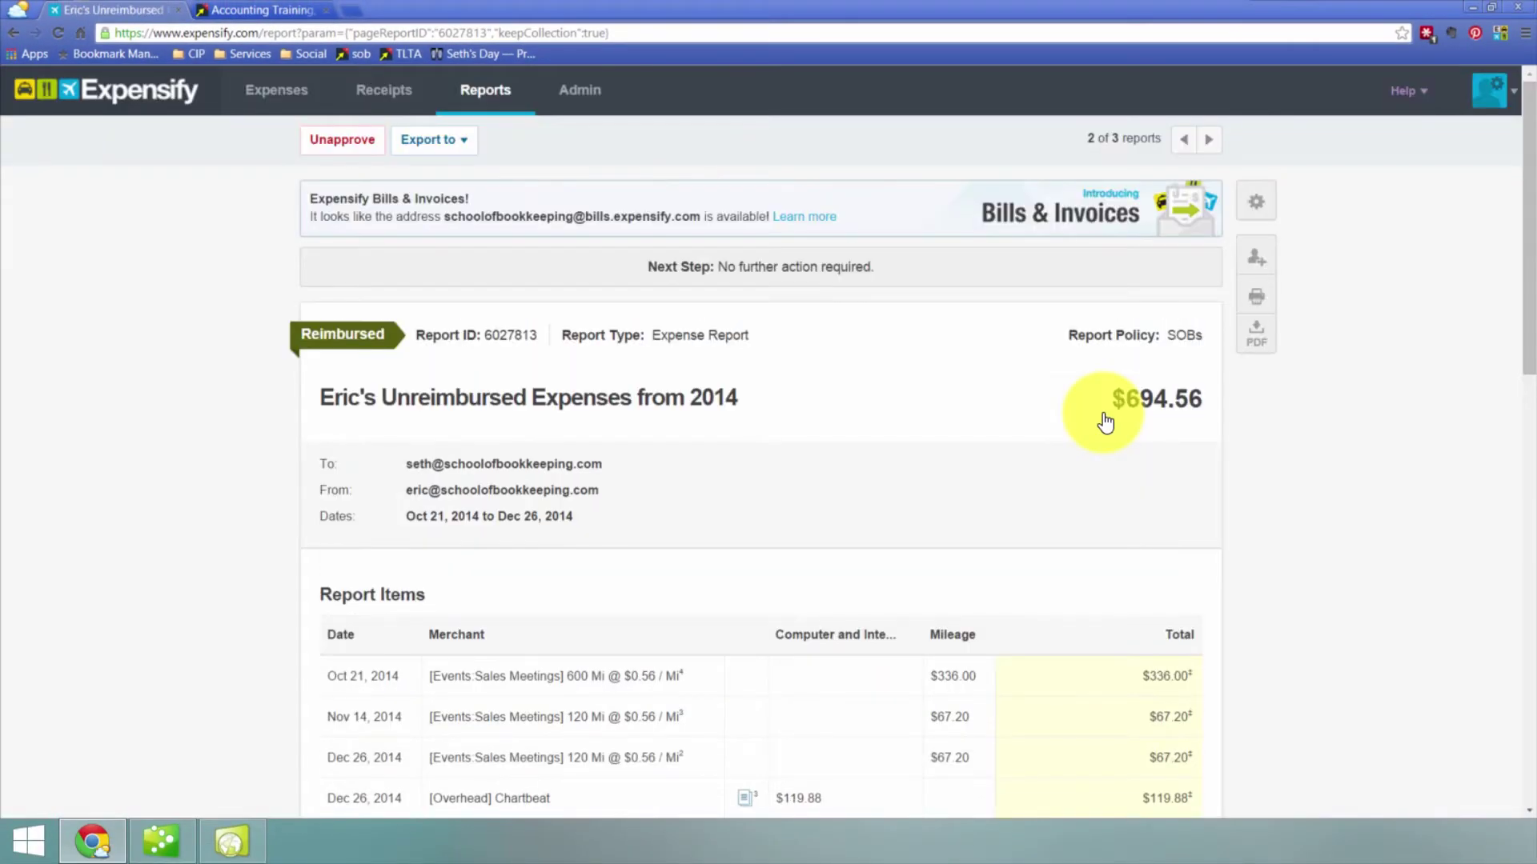
left_click(436, 144)
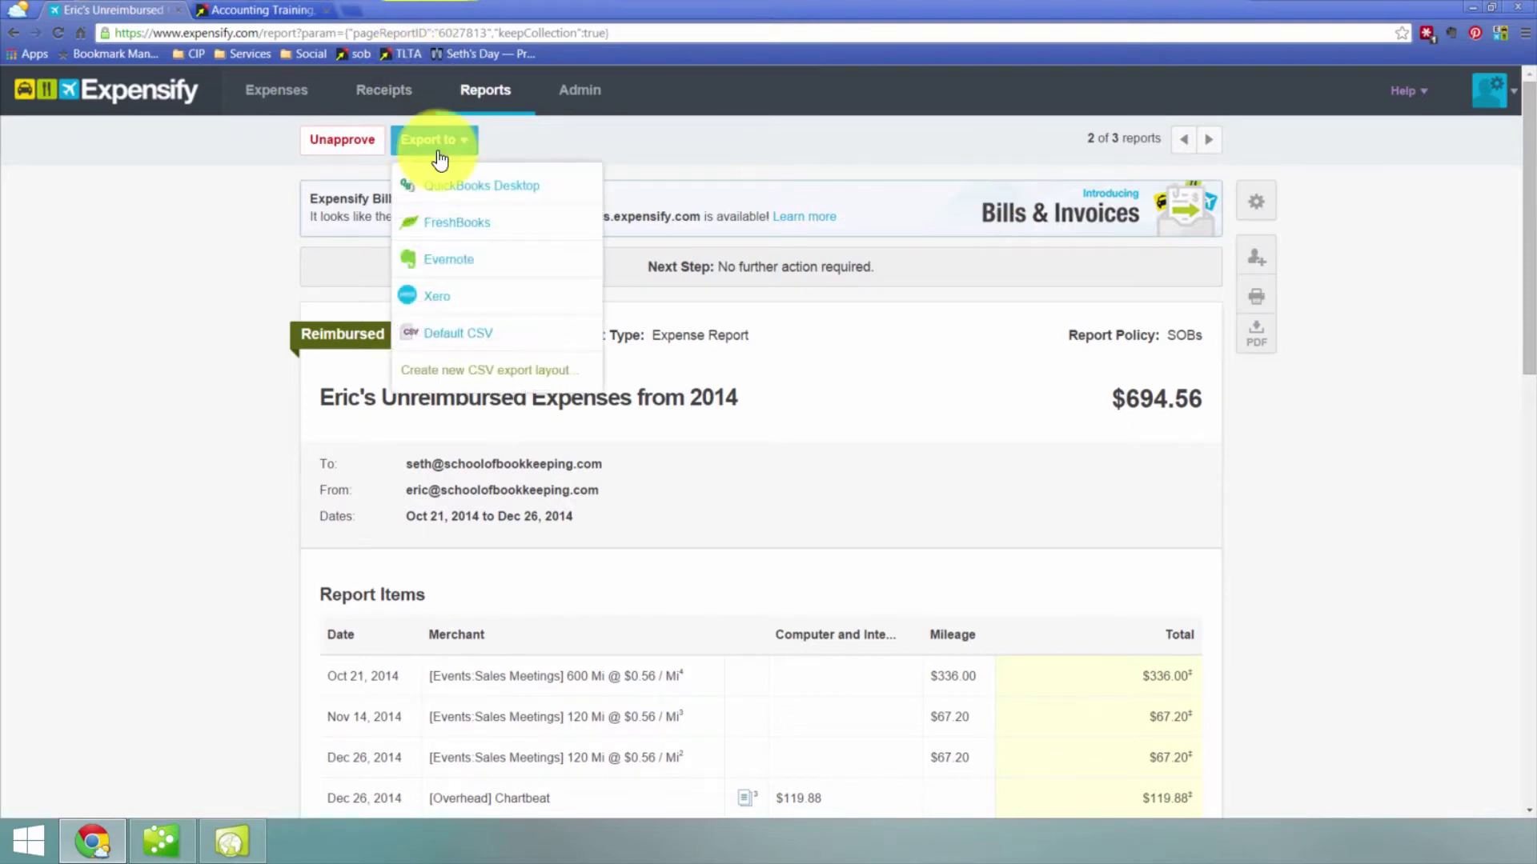
left_click(480, 187)
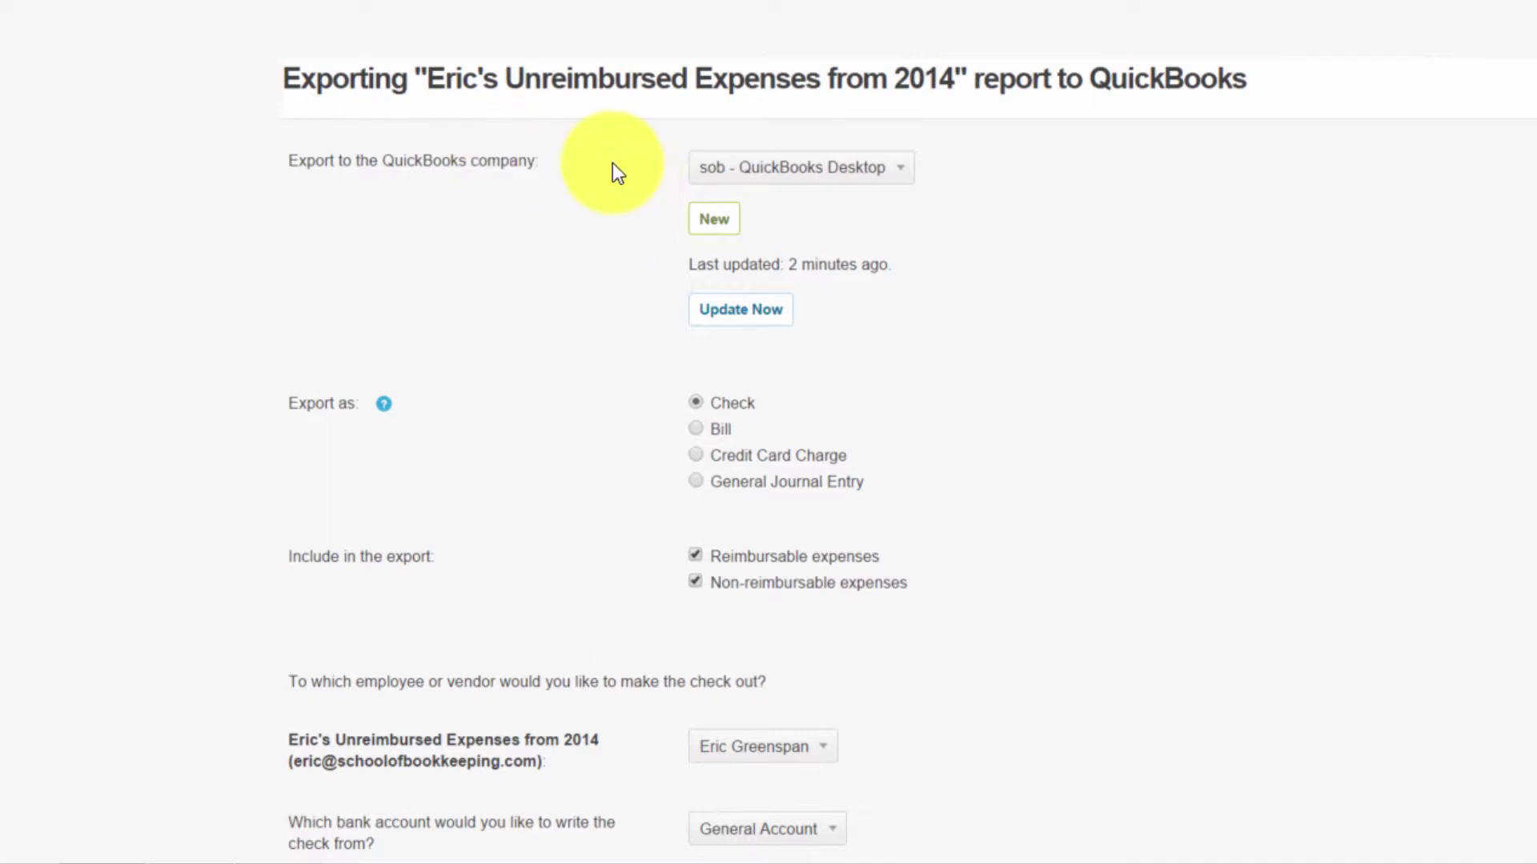
Keep the current QuickBooks company and switch the export from Check to Bill.
left_click(802, 170)
left_click(789, 196)
scroll(594, 252, "down", 1)
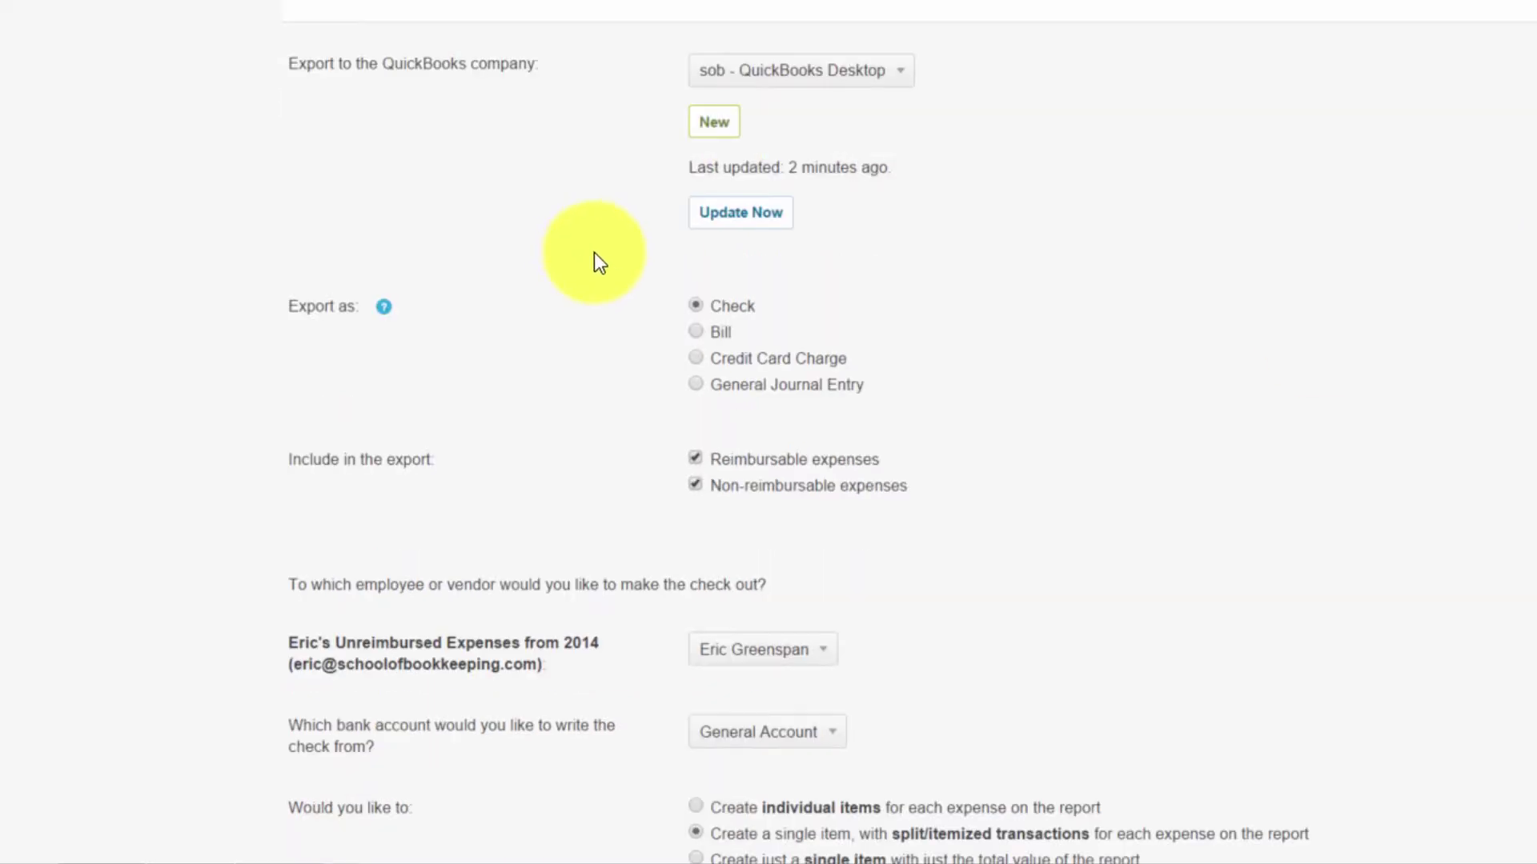
scroll(628, 275, "down", 1)
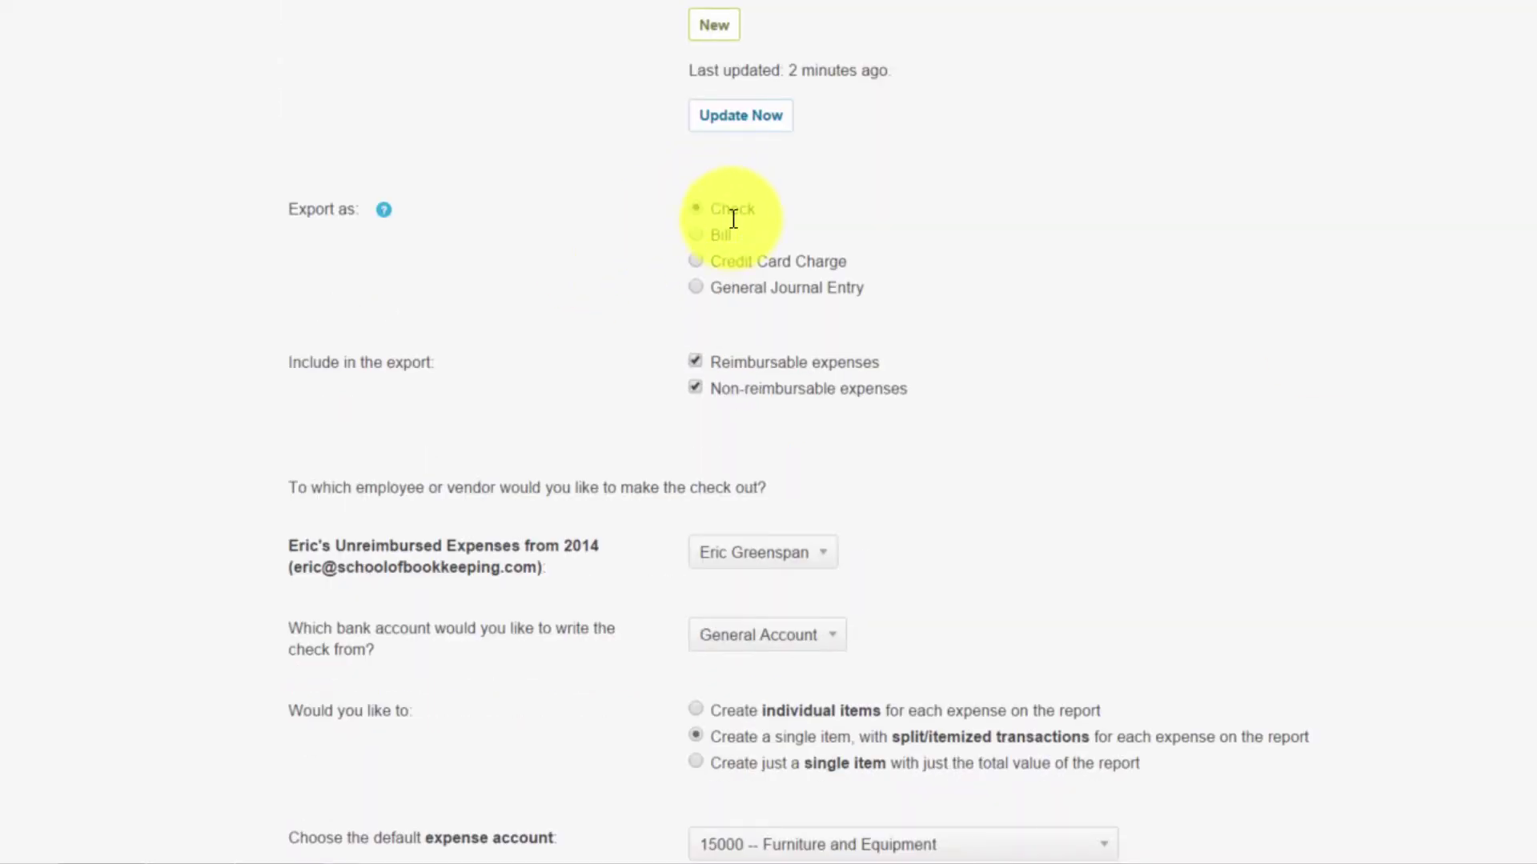
left_click(695, 233)
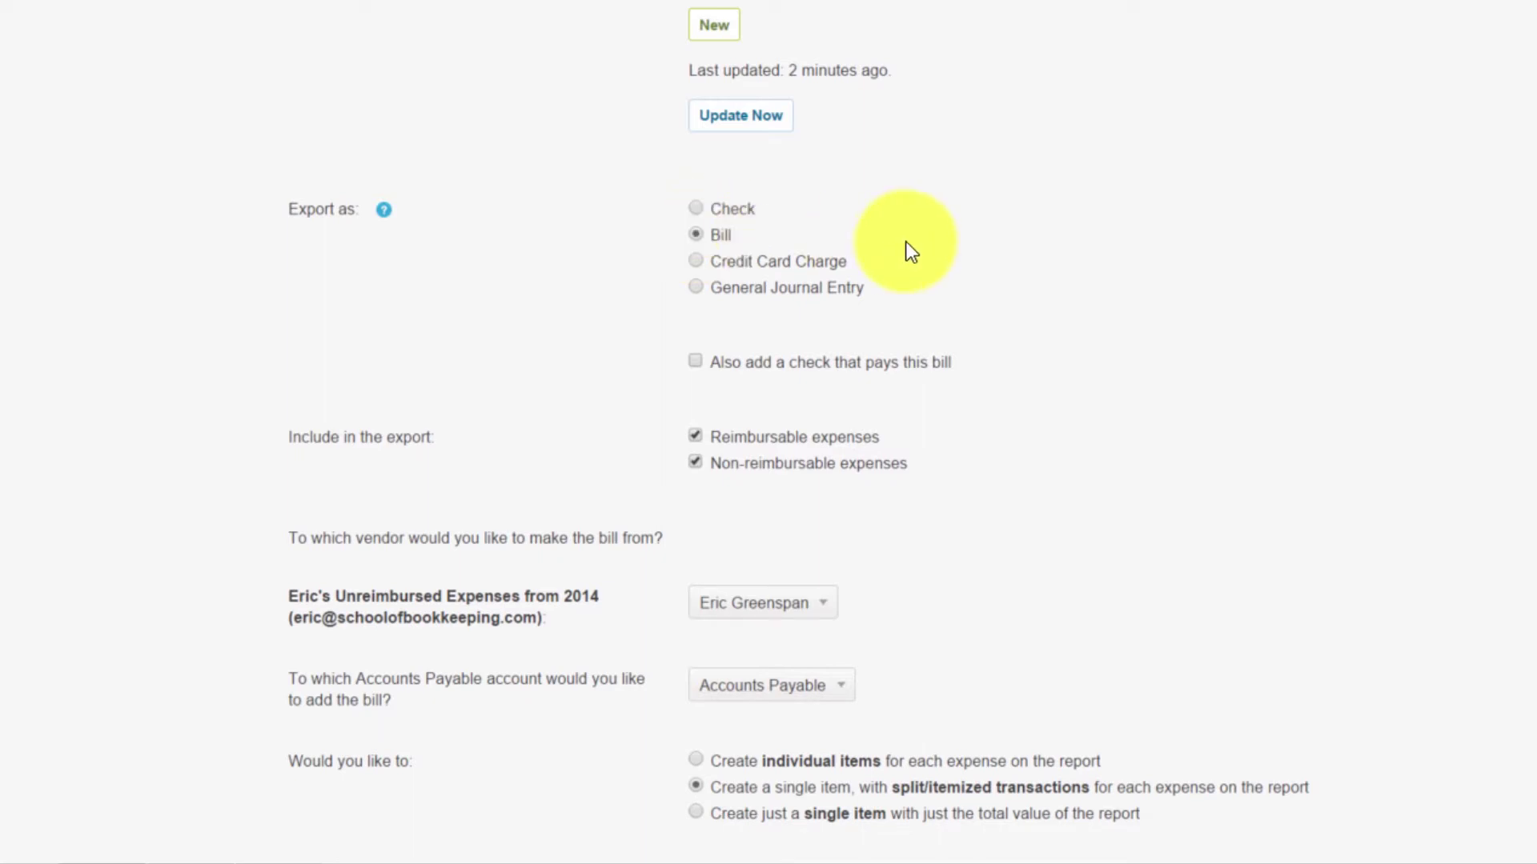
Keep the employee as the bill's vendor and Accounts Payable as its payable account.
scroll(907, 241, "down", 1)
scroll(981, 200, "down", 1)
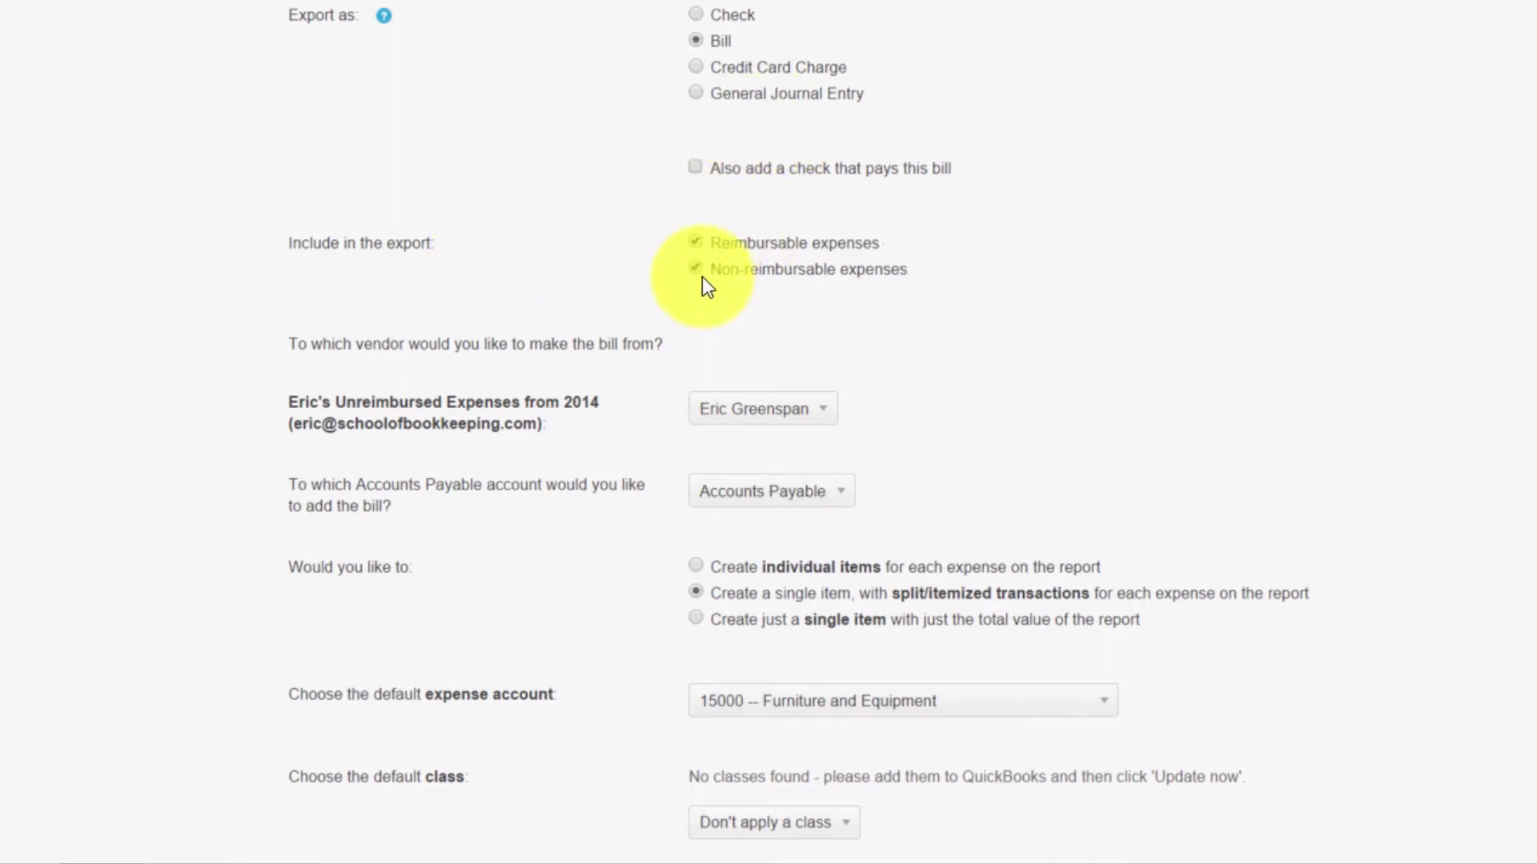
scroll(703, 280, "down", 2)
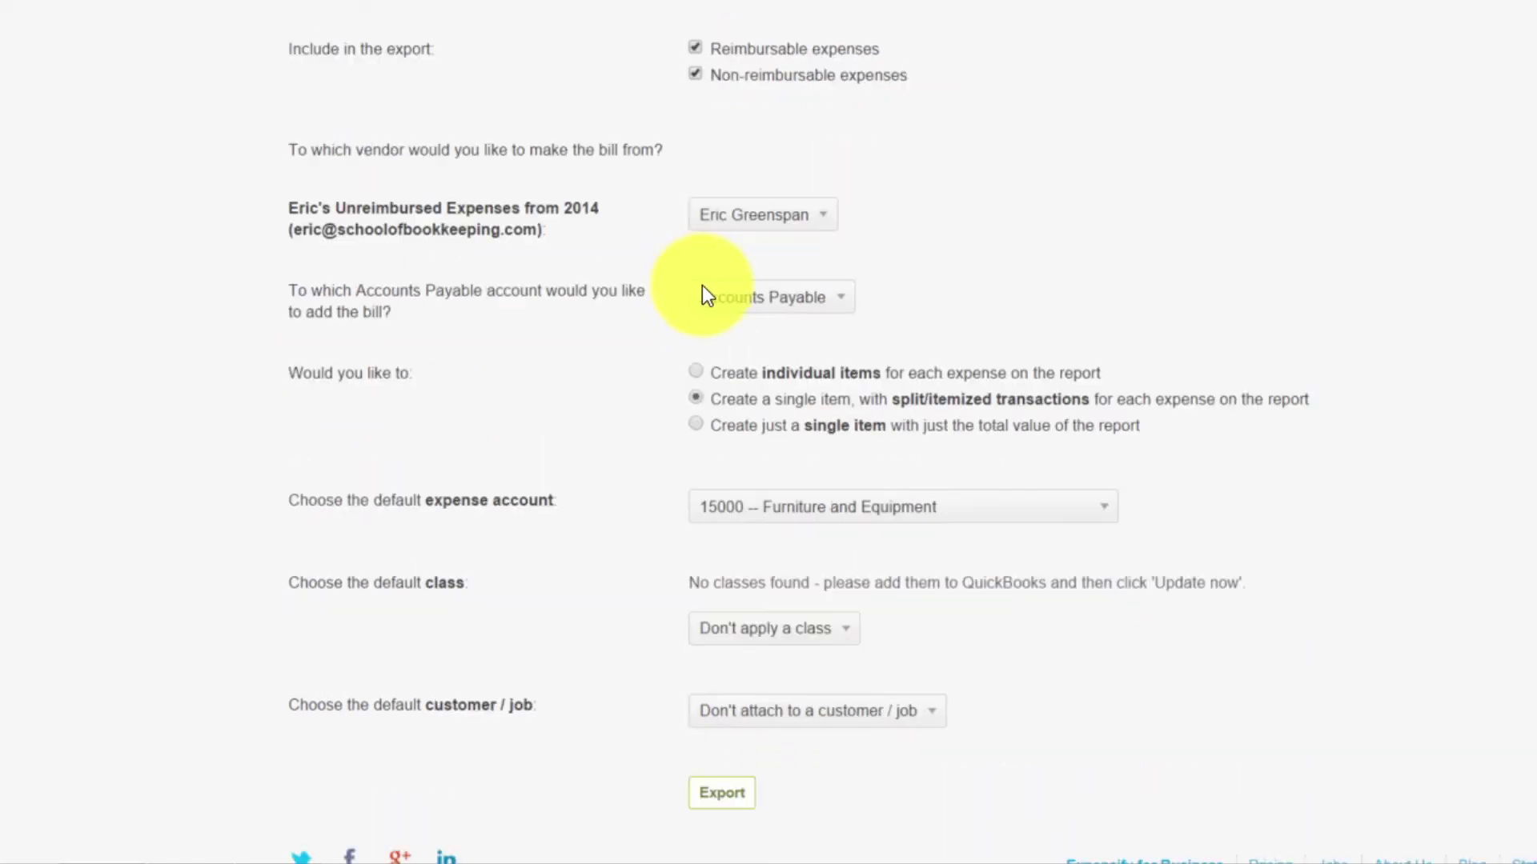
left_click(766, 226)
left_click(753, 215)
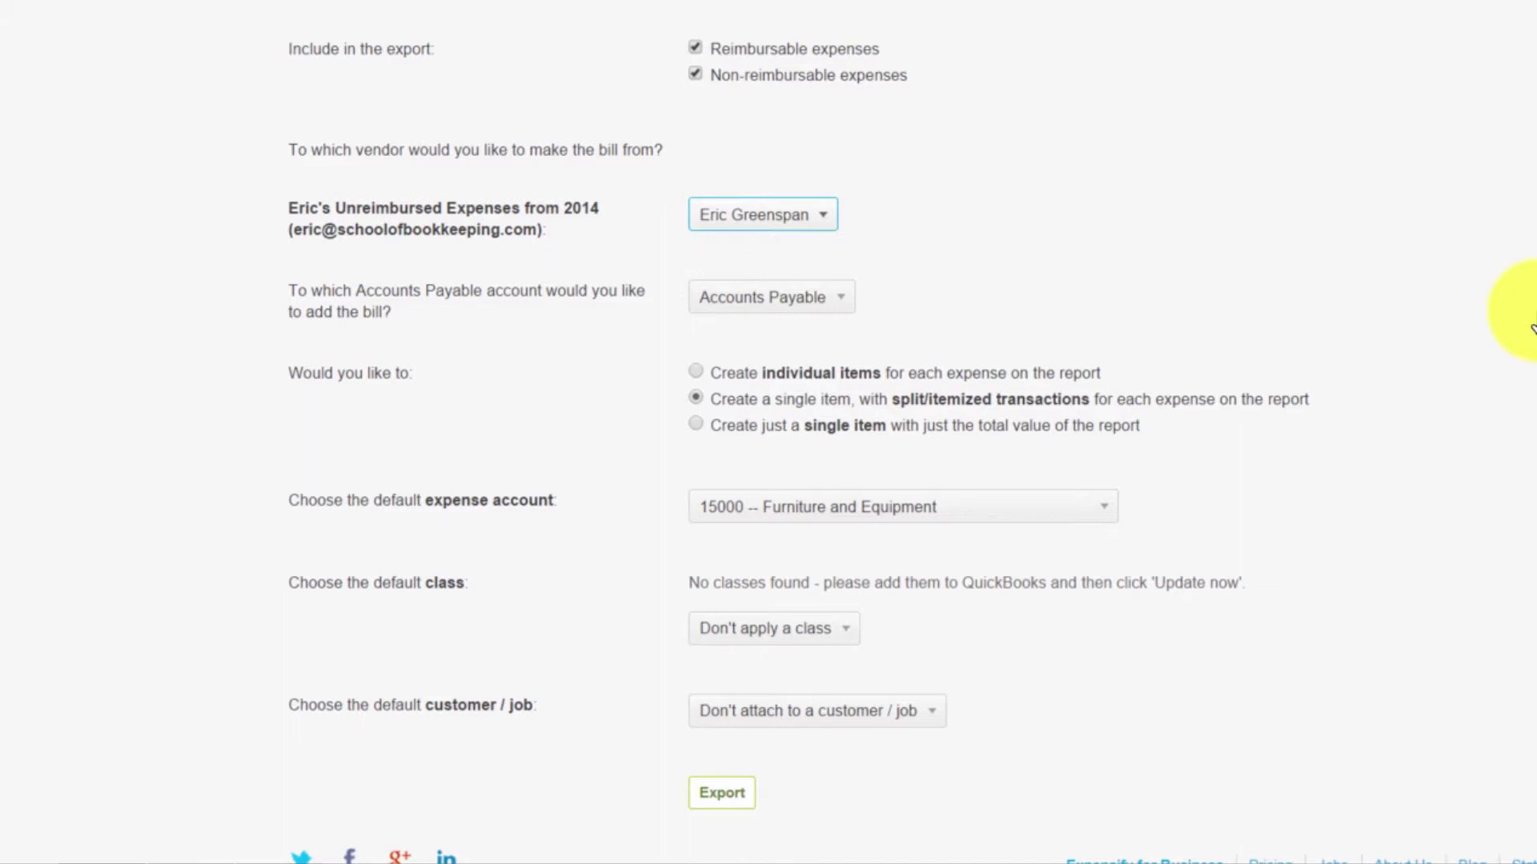
scroll(734, 210, "down", 1)
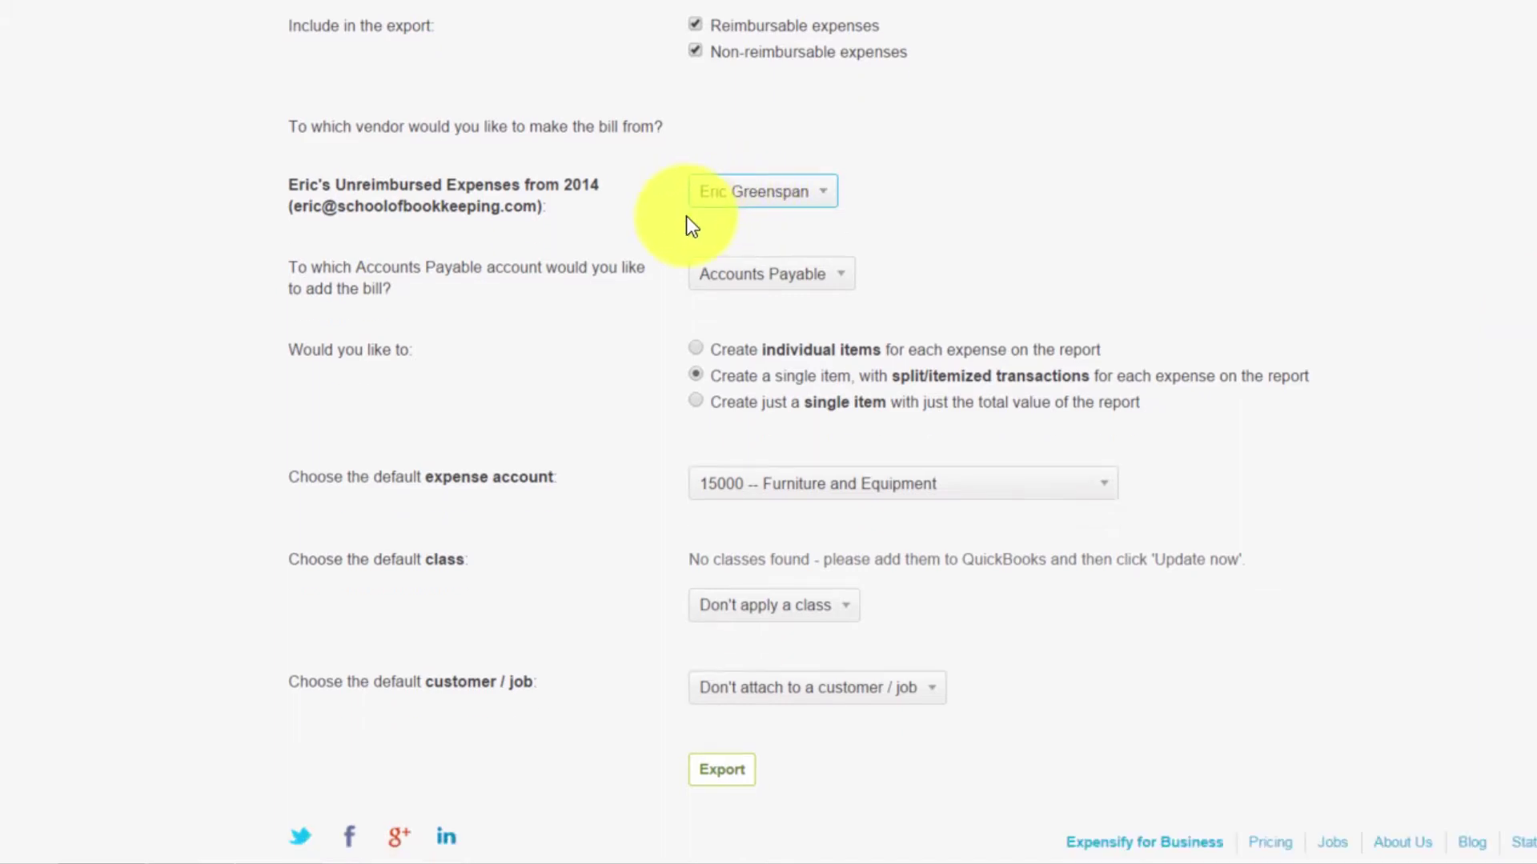
left_click(804, 277)
left_click(712, 302)
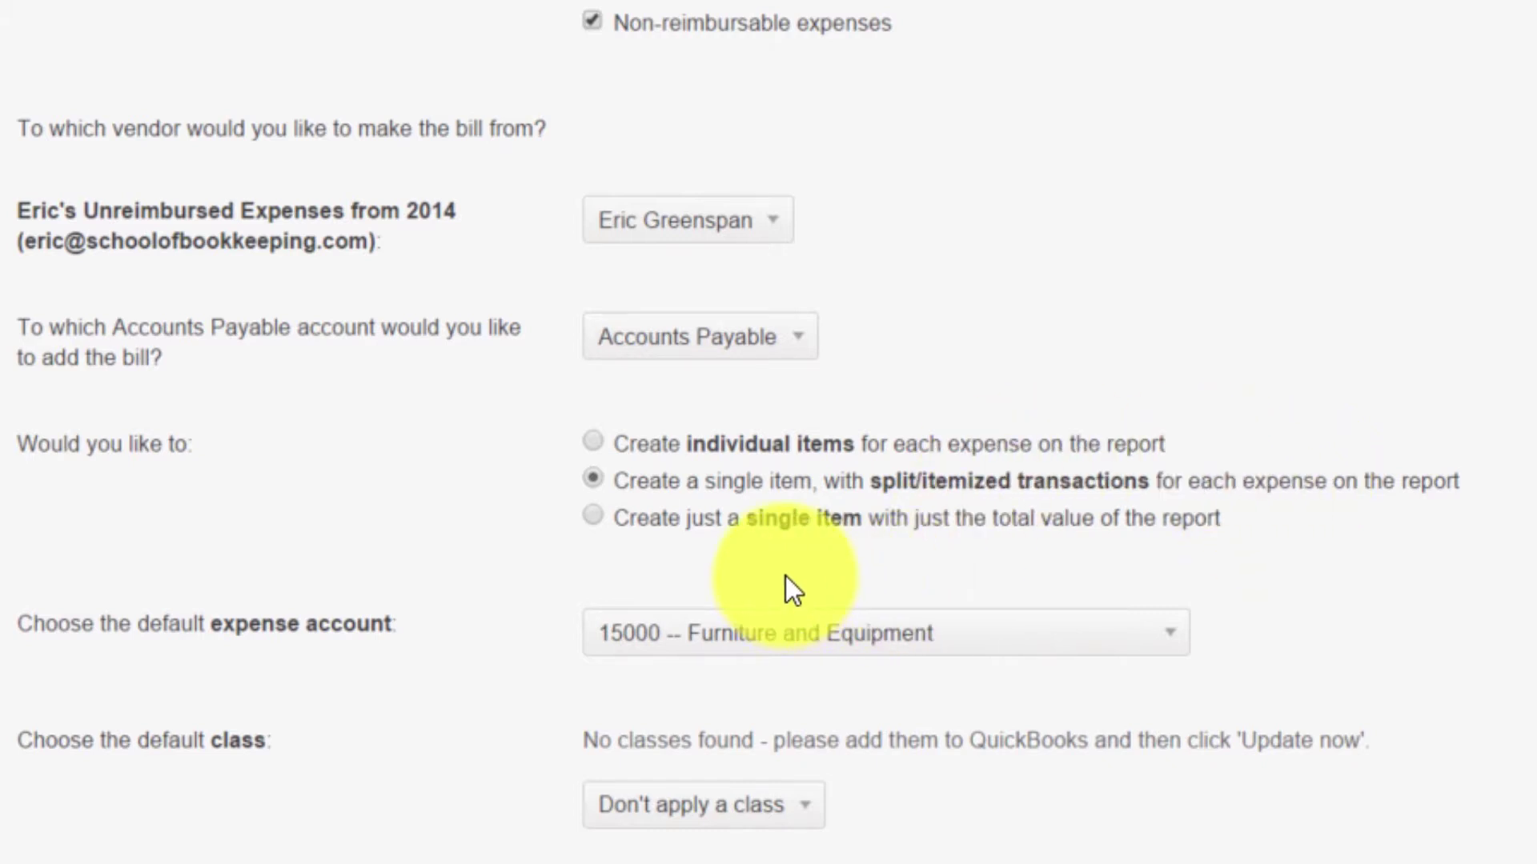
Set the export's default expense account to Reimbursements.
mouse_move(869, 629)
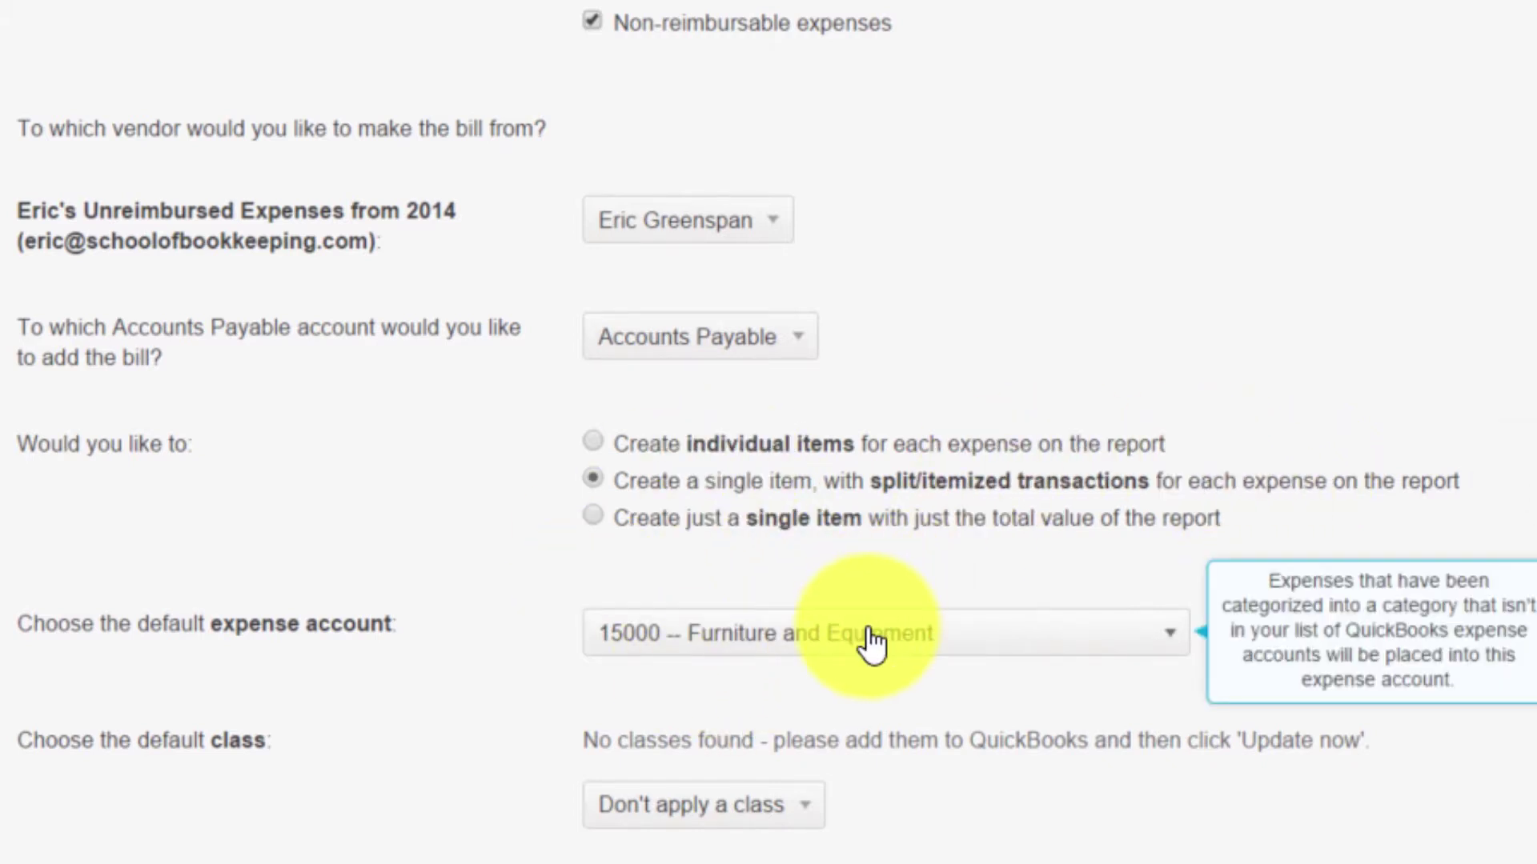
left_click(869, 633)
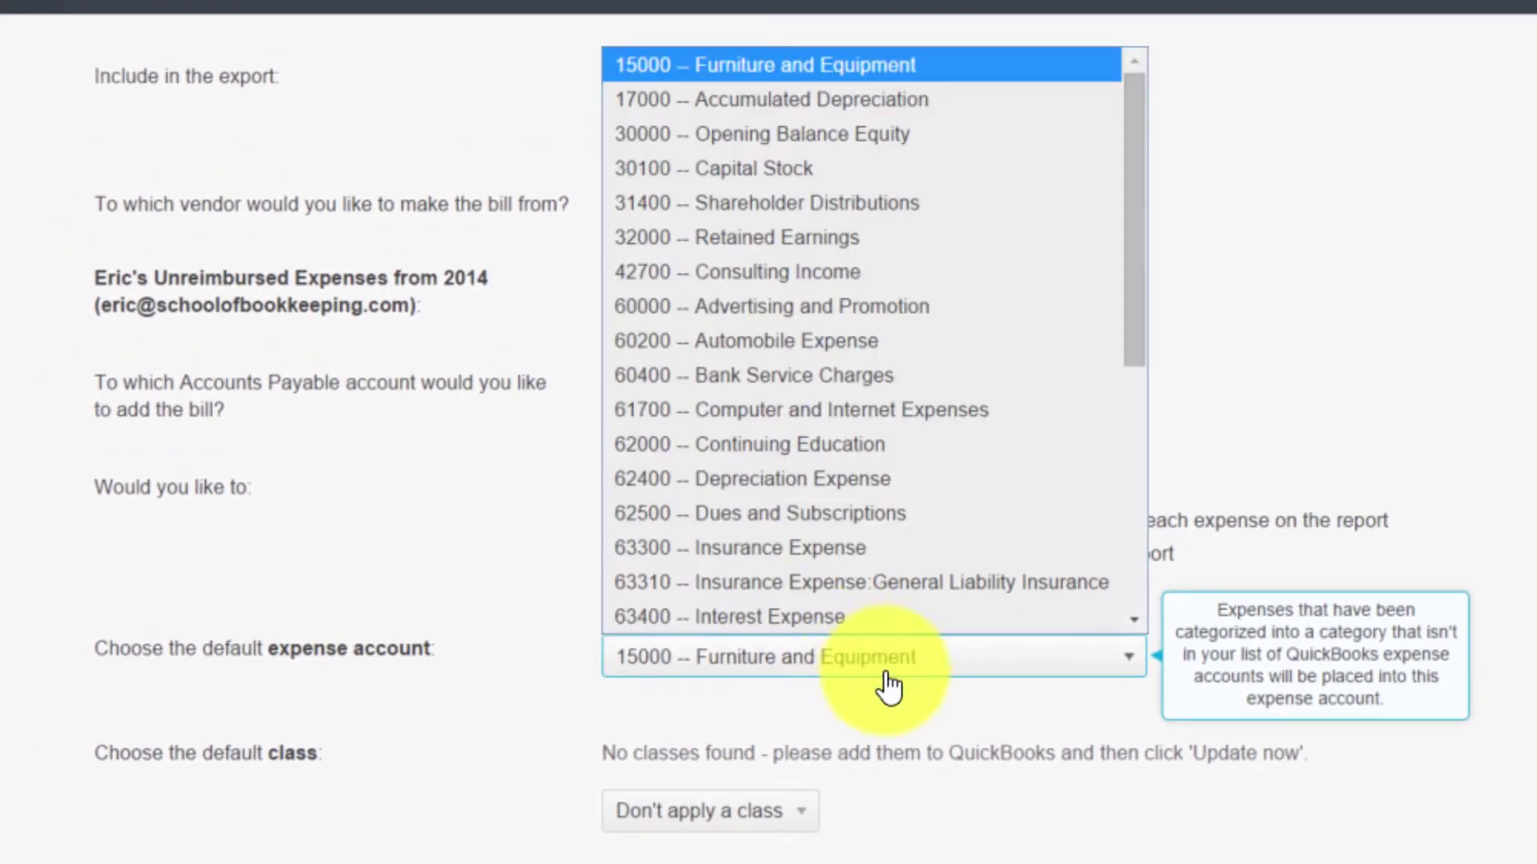
left_click_drag(1135, 178, 1135, 344)
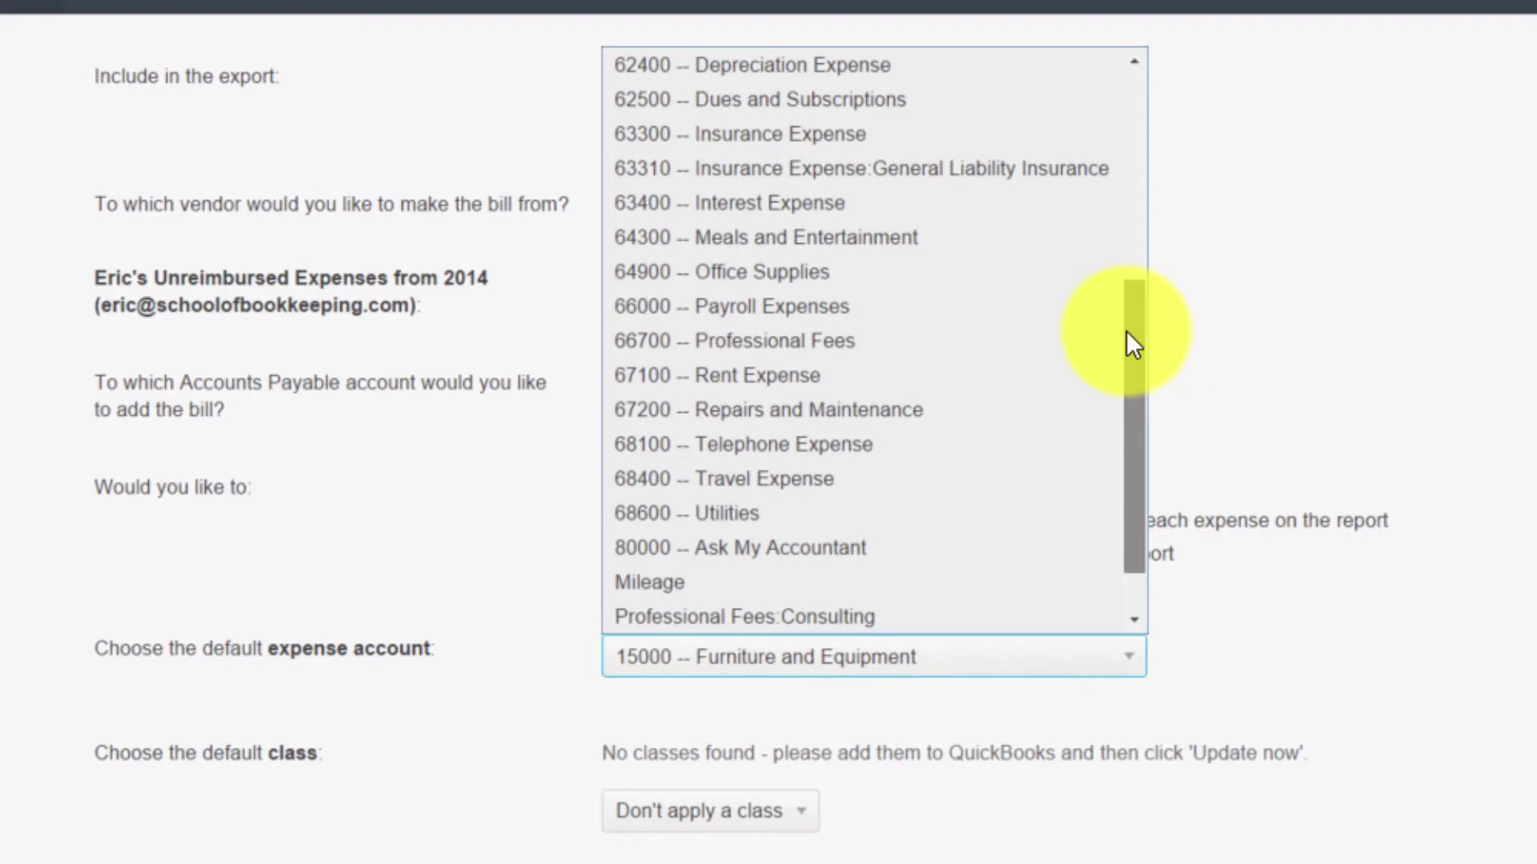
left_click_drag(1126, 333, 1125, 368)
left_click(773, 582)
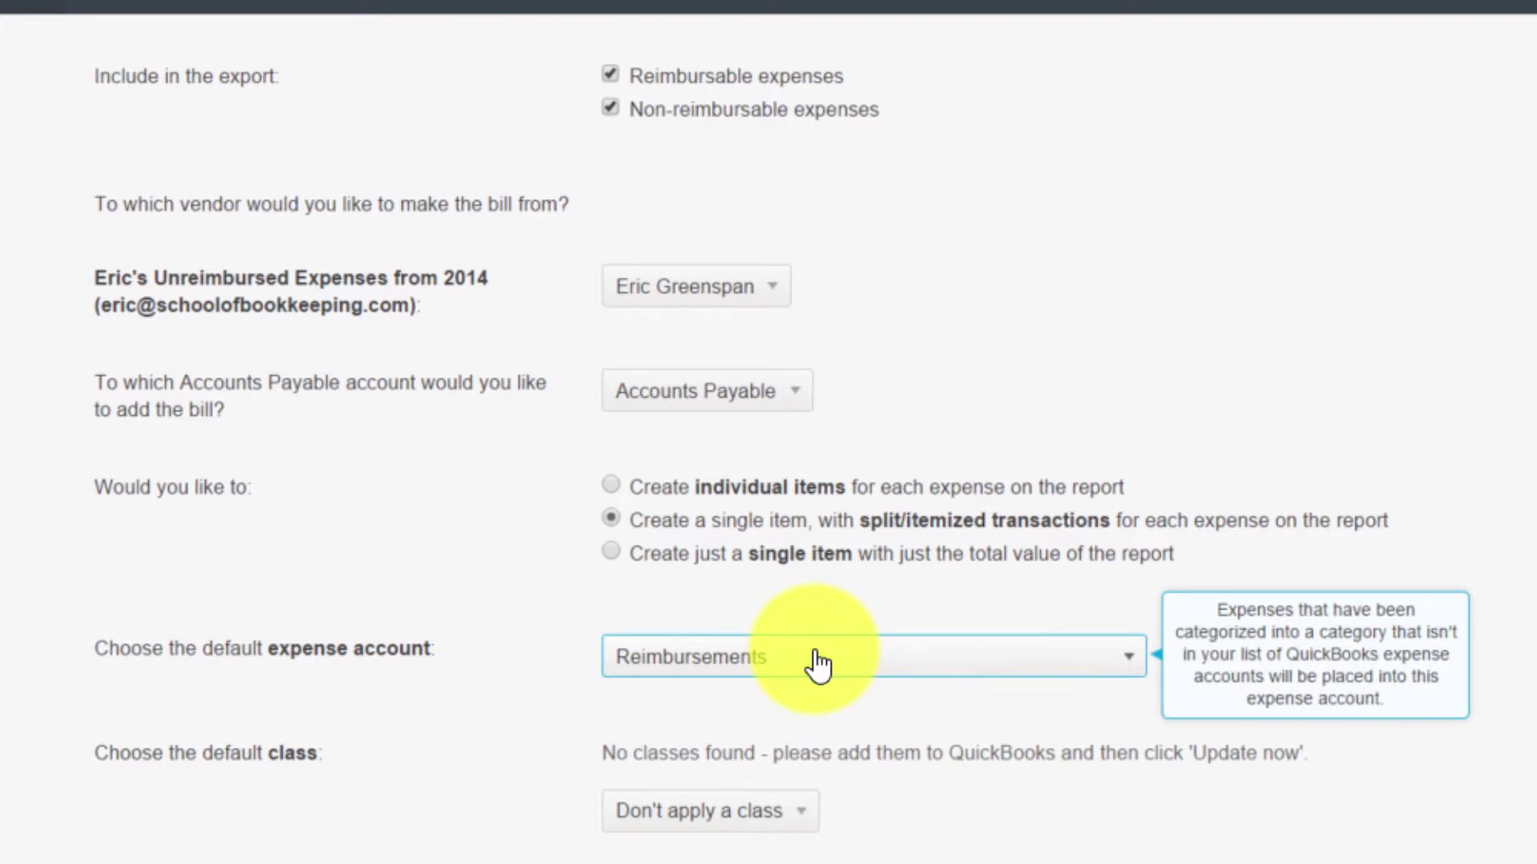
scroll(818, 664, "down", 3)
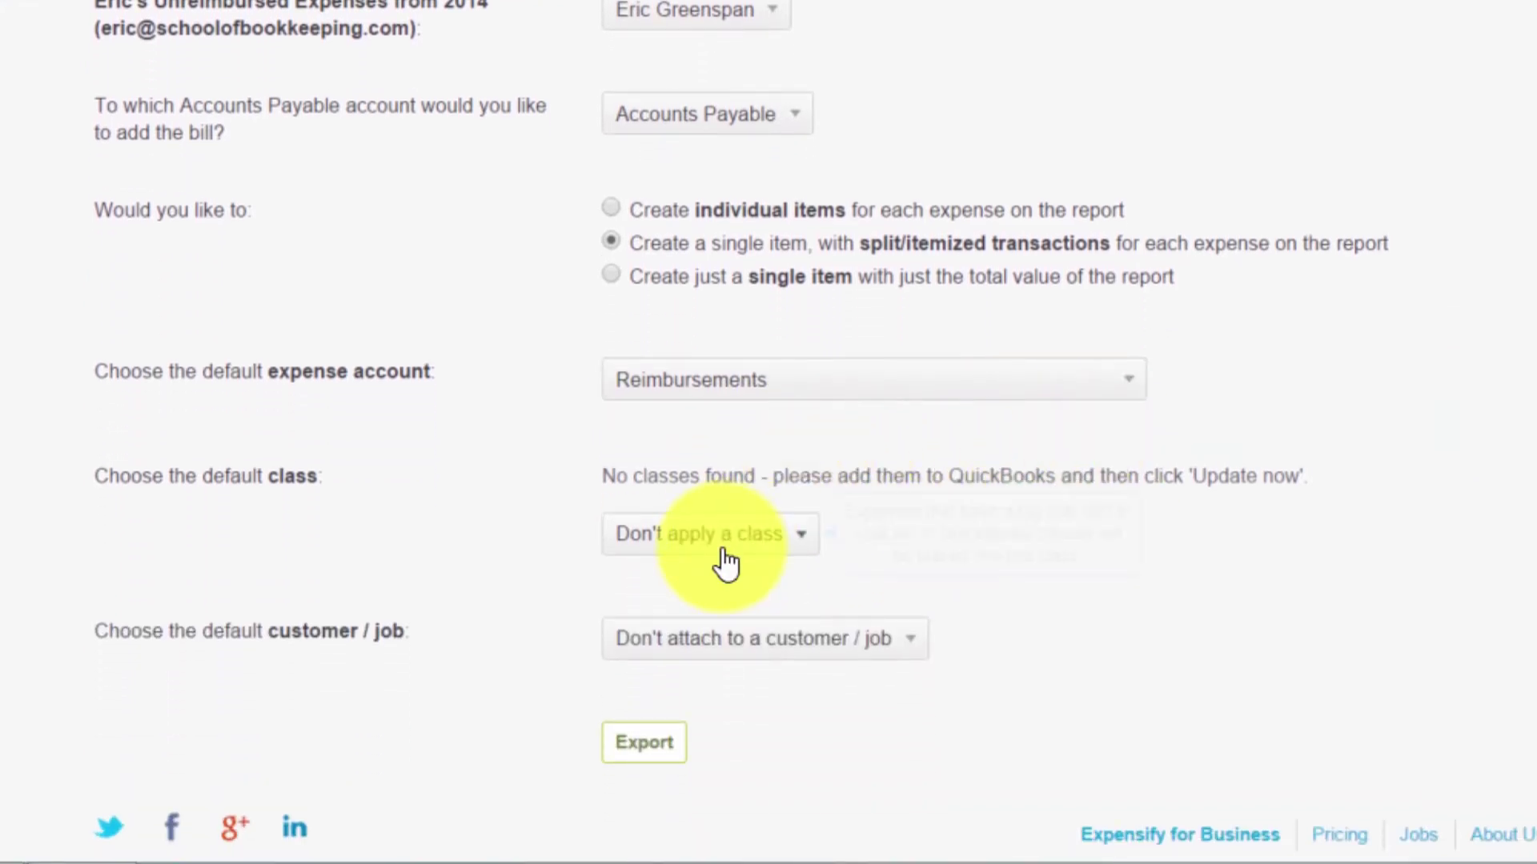
Leave no class applied, set the default customer/job to Overhead, and export the report.
left_click(724, 551)
left_click(725, 549)
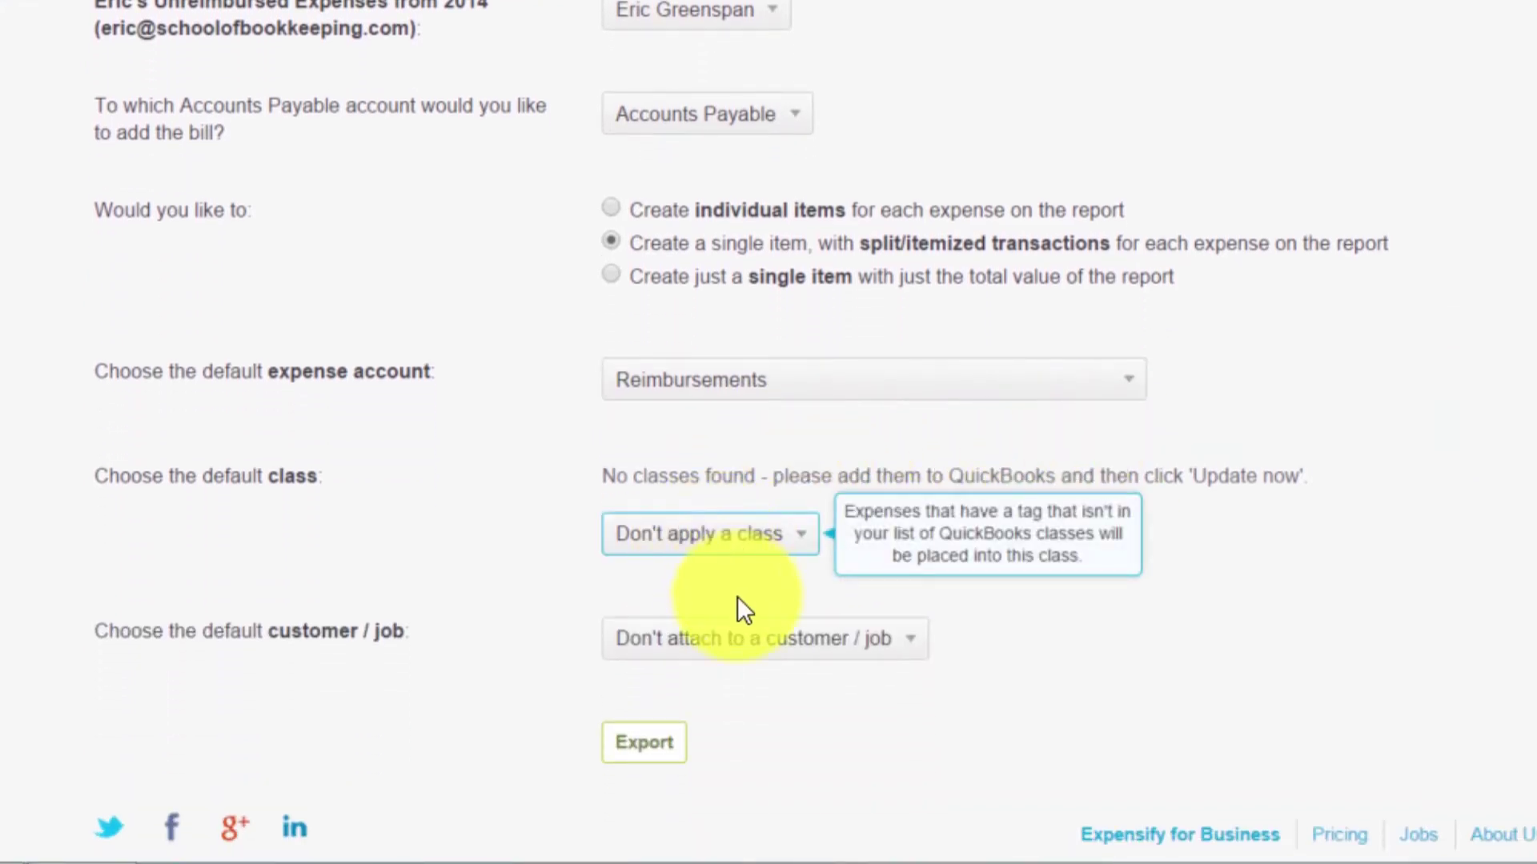
mouse_move(887, 640)
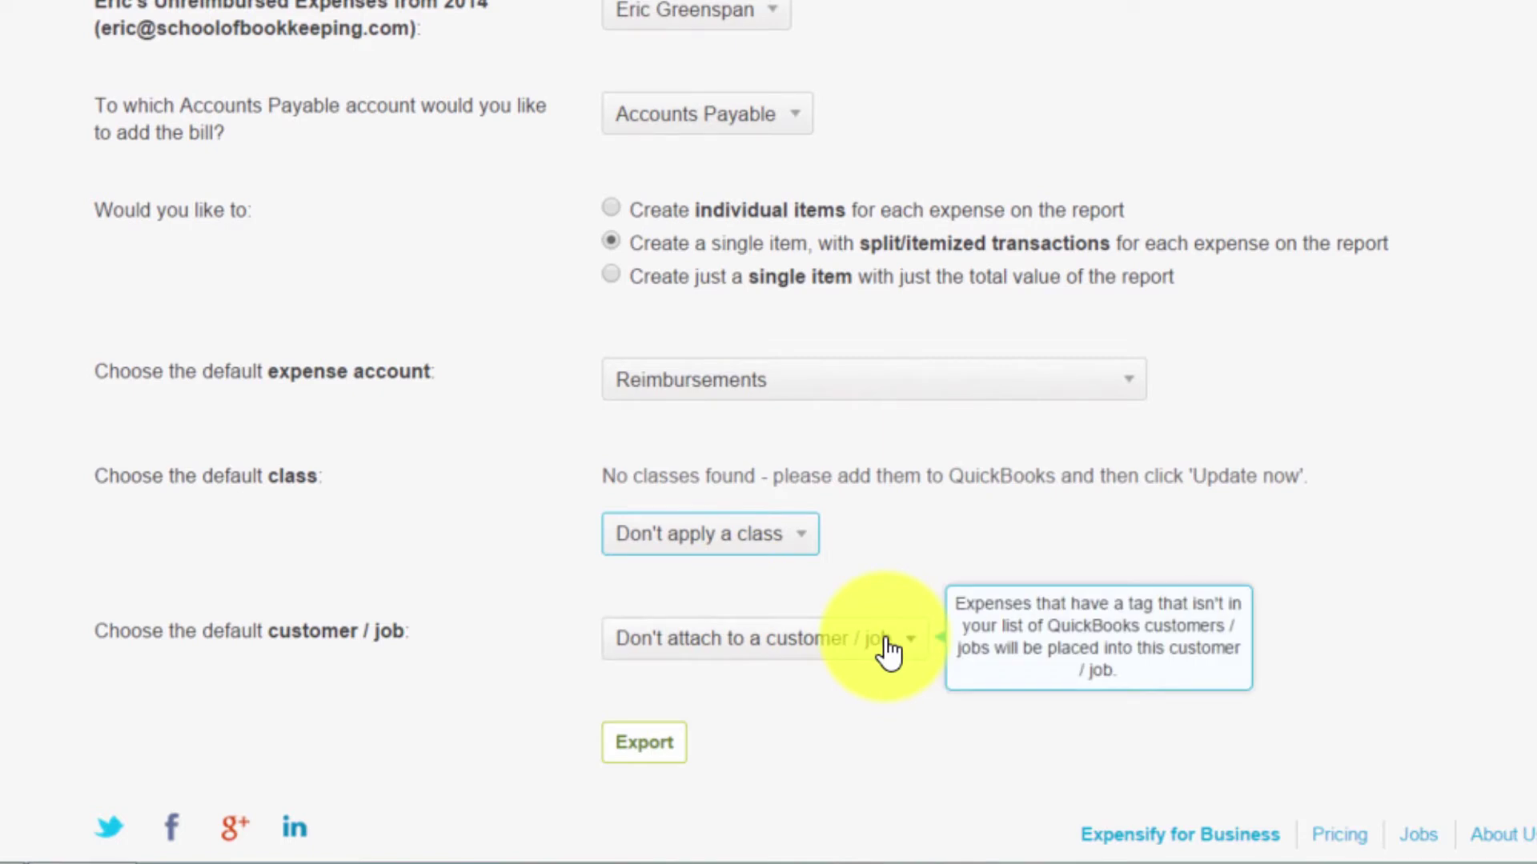
left_click(887, 645)
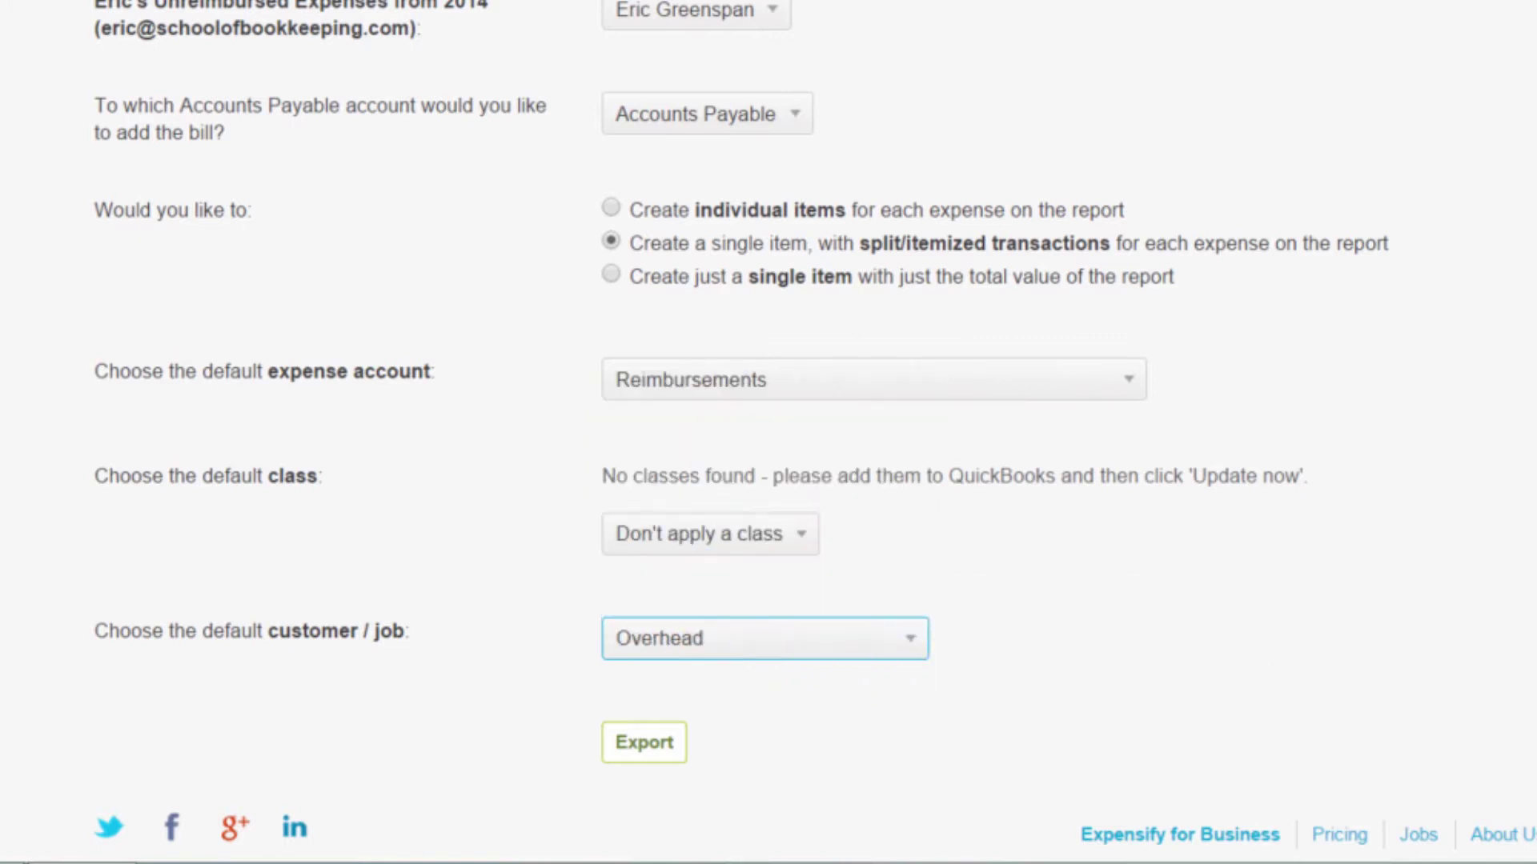
left_click(1039, 607)
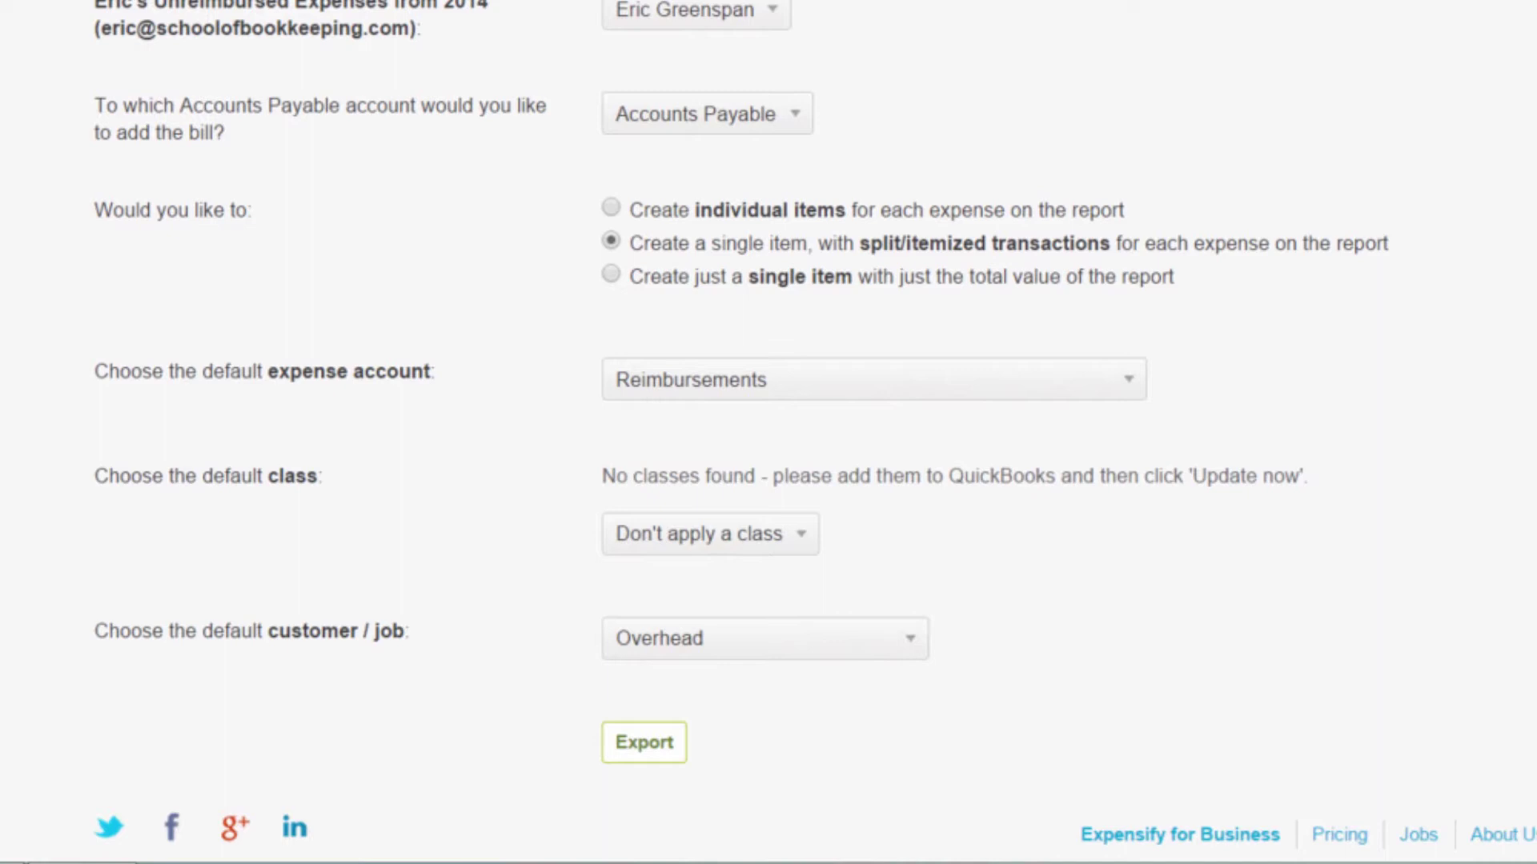
left_click(1131, 602)
left_click(1139, 604)
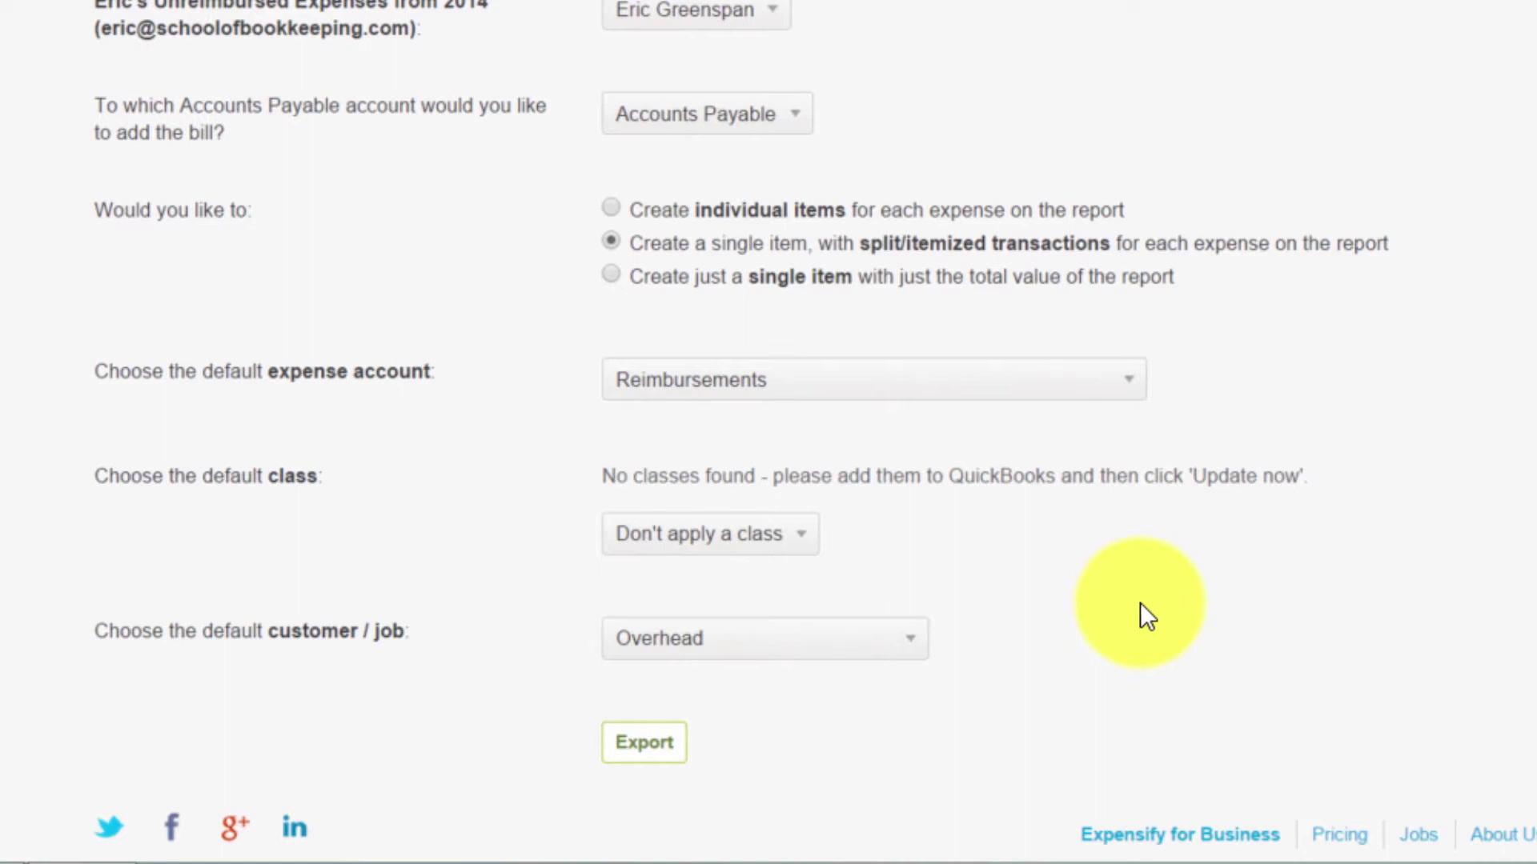
left_click(656, 745)
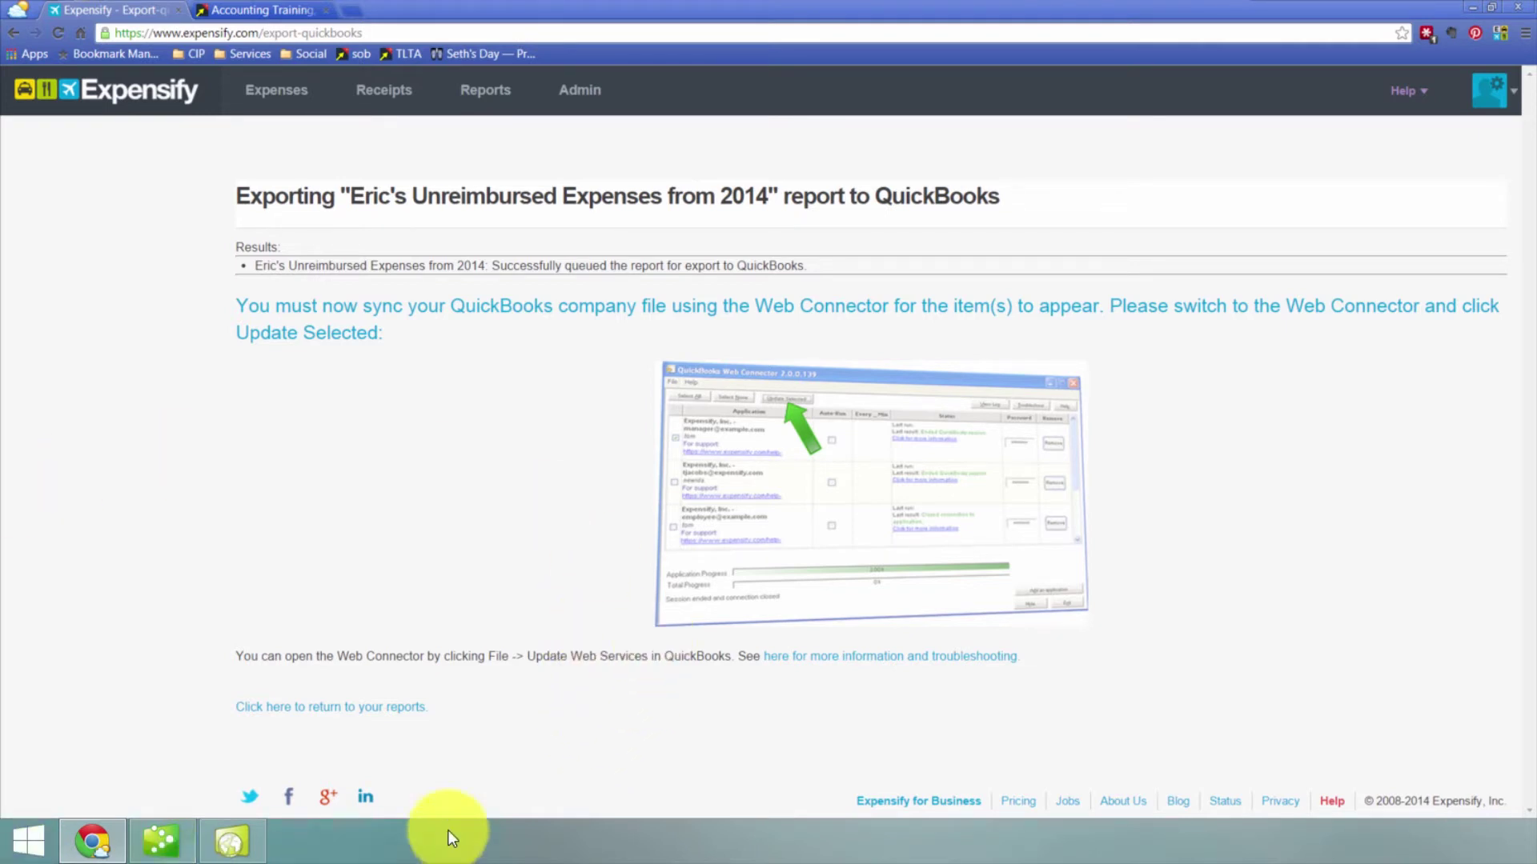
Sync the queued report through QuickBooks Web Connector's Update Selected, then switch to QuickBooks.
left_click(229, 840)
left_click(470, 237)
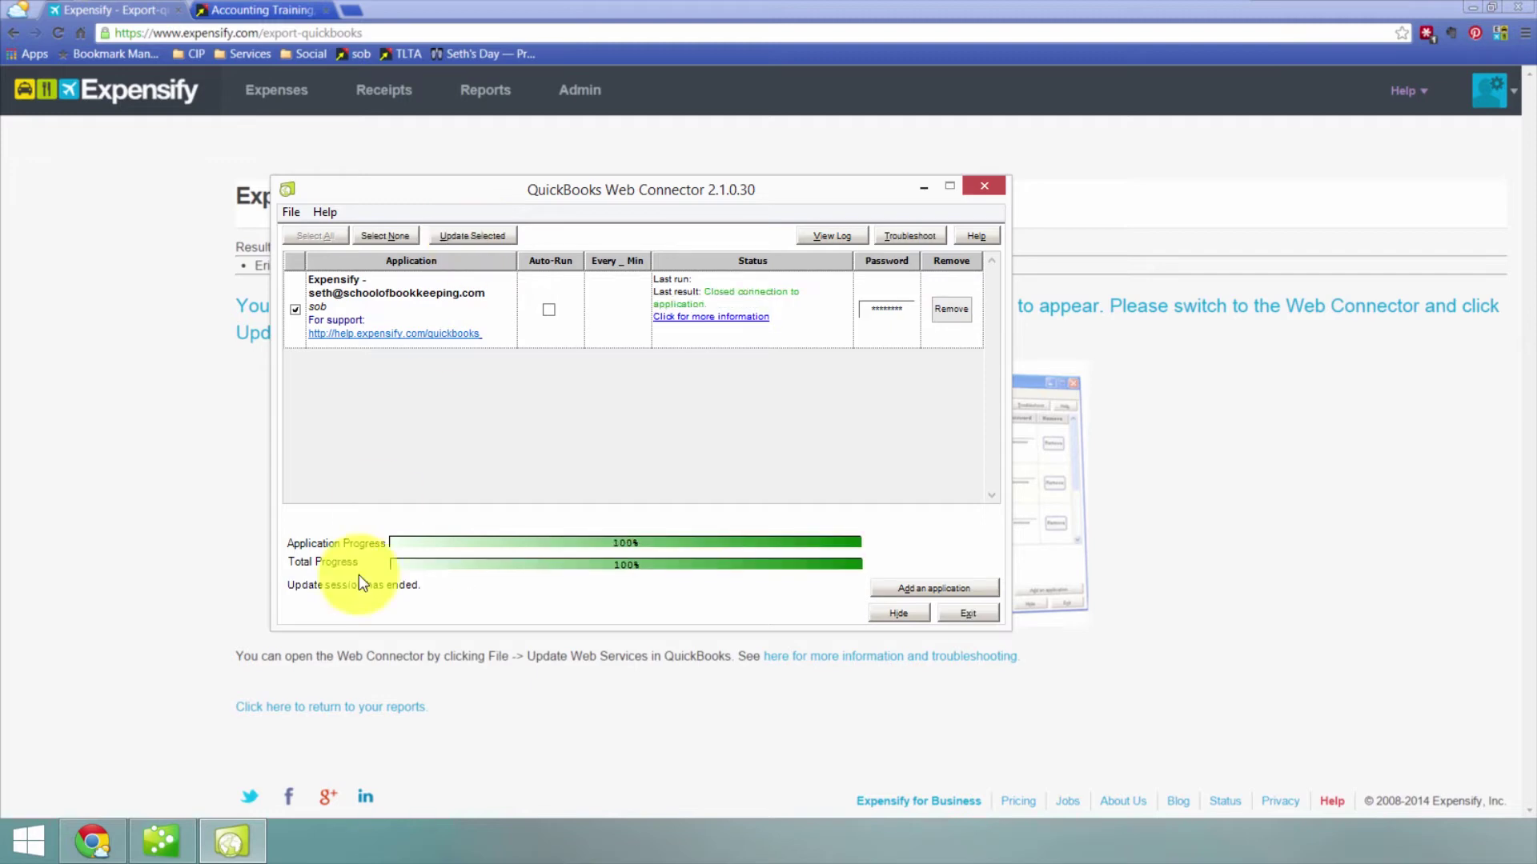
left_click(161, 840)
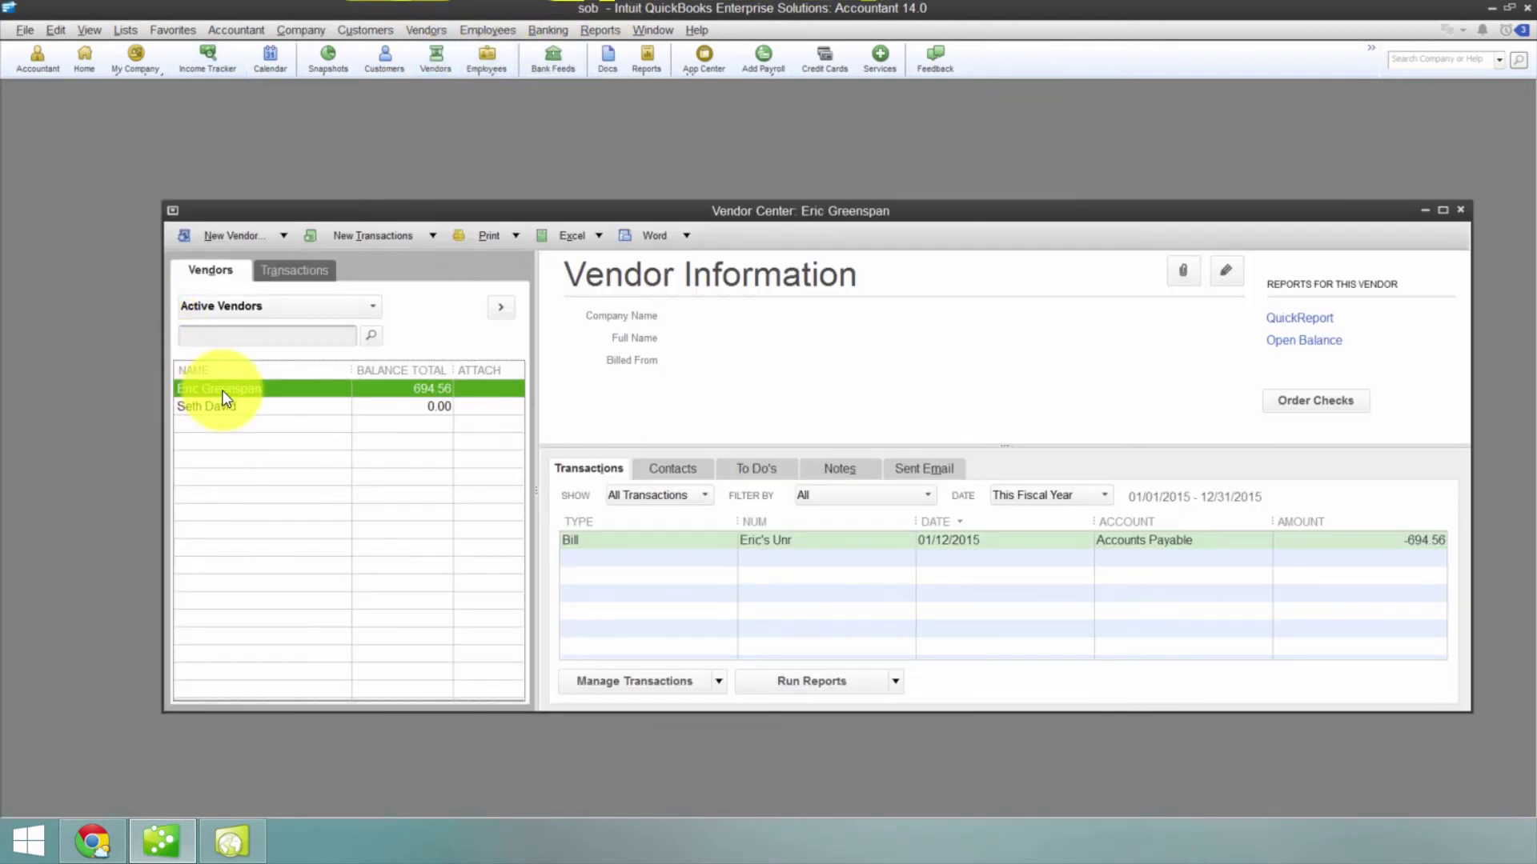
Open the $694.56 bill, check its Overhead and Events:Sales Meetings tags, then save and close.
double_click(593, 545)
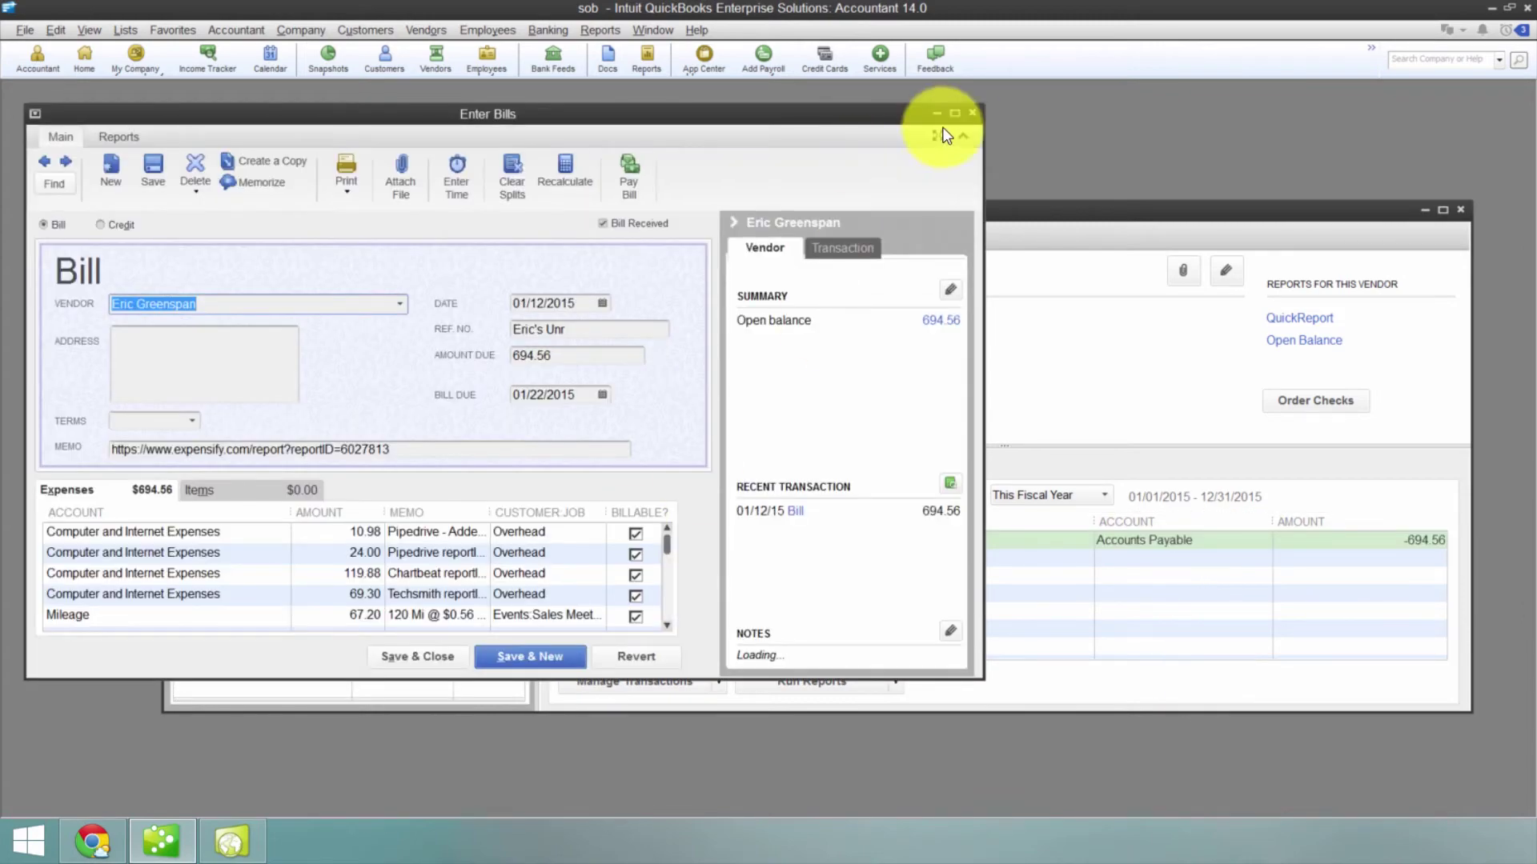
left_click(944, 113)
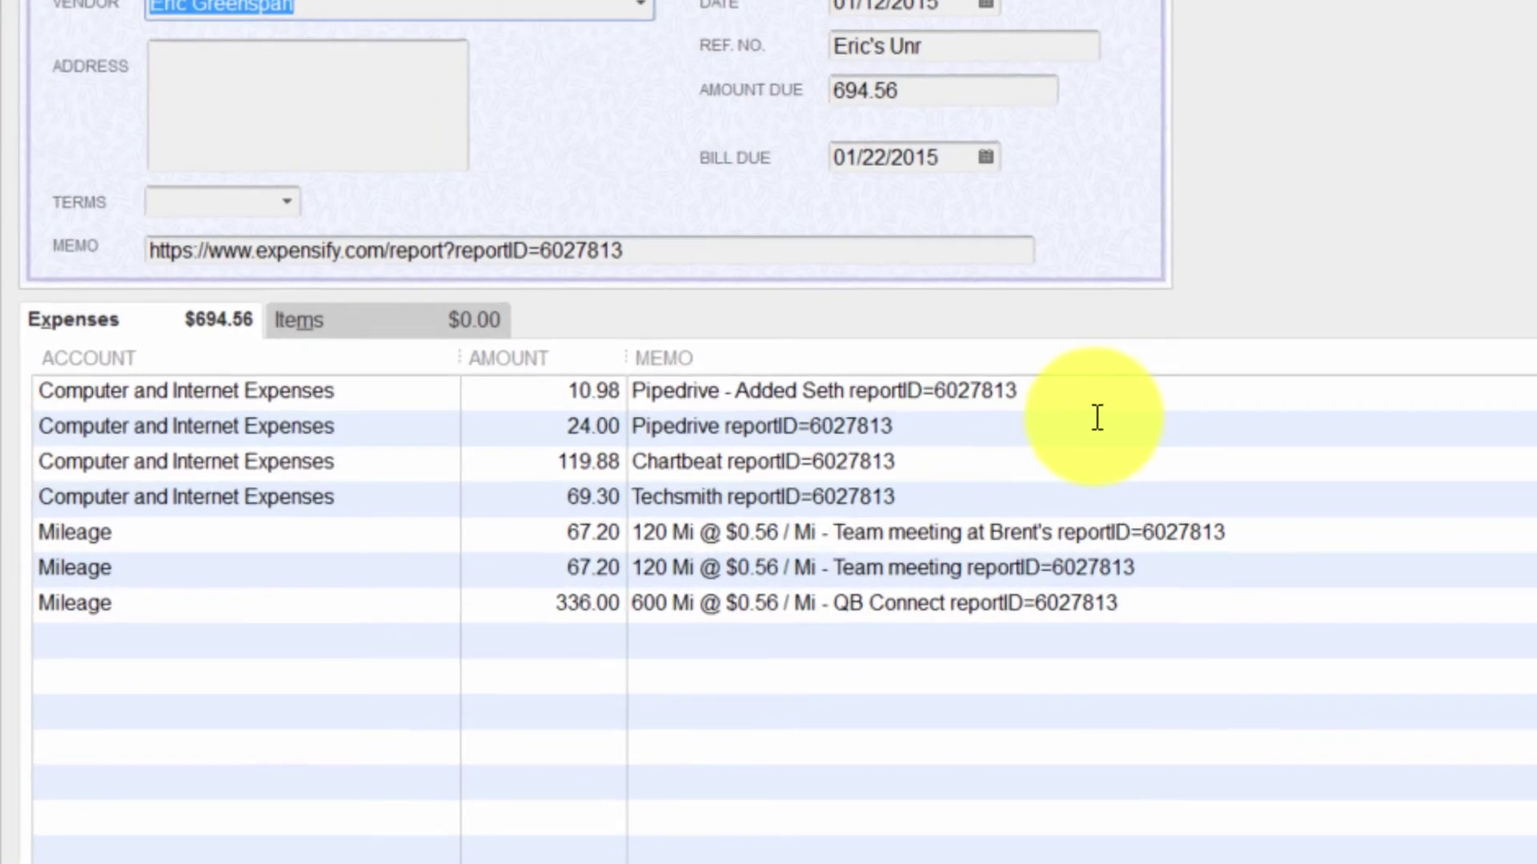
left_click(733, 464)
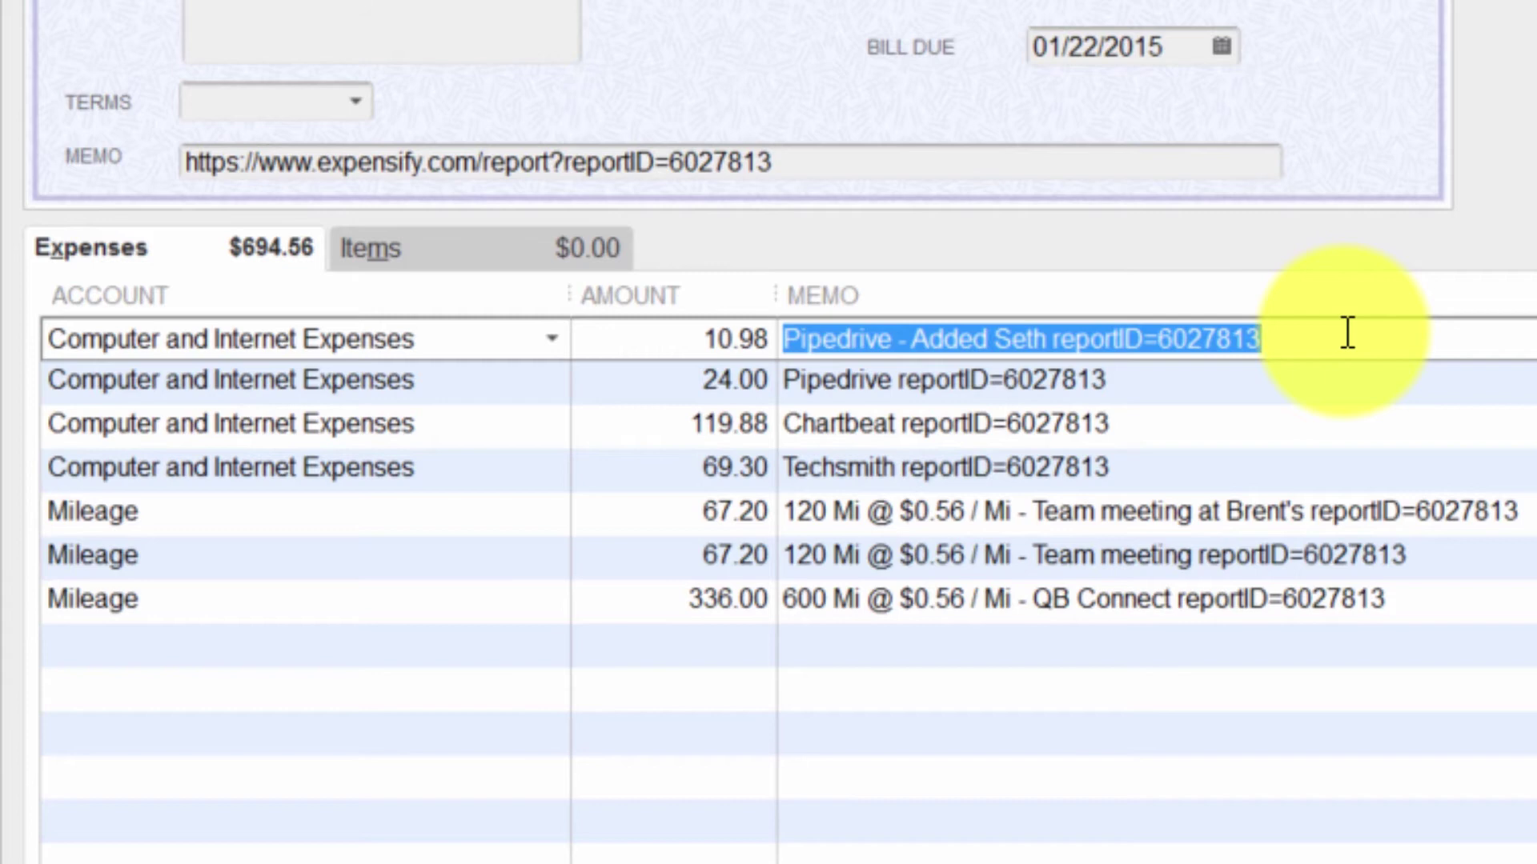
left_click_drag(1260, 339, 1061, 338)
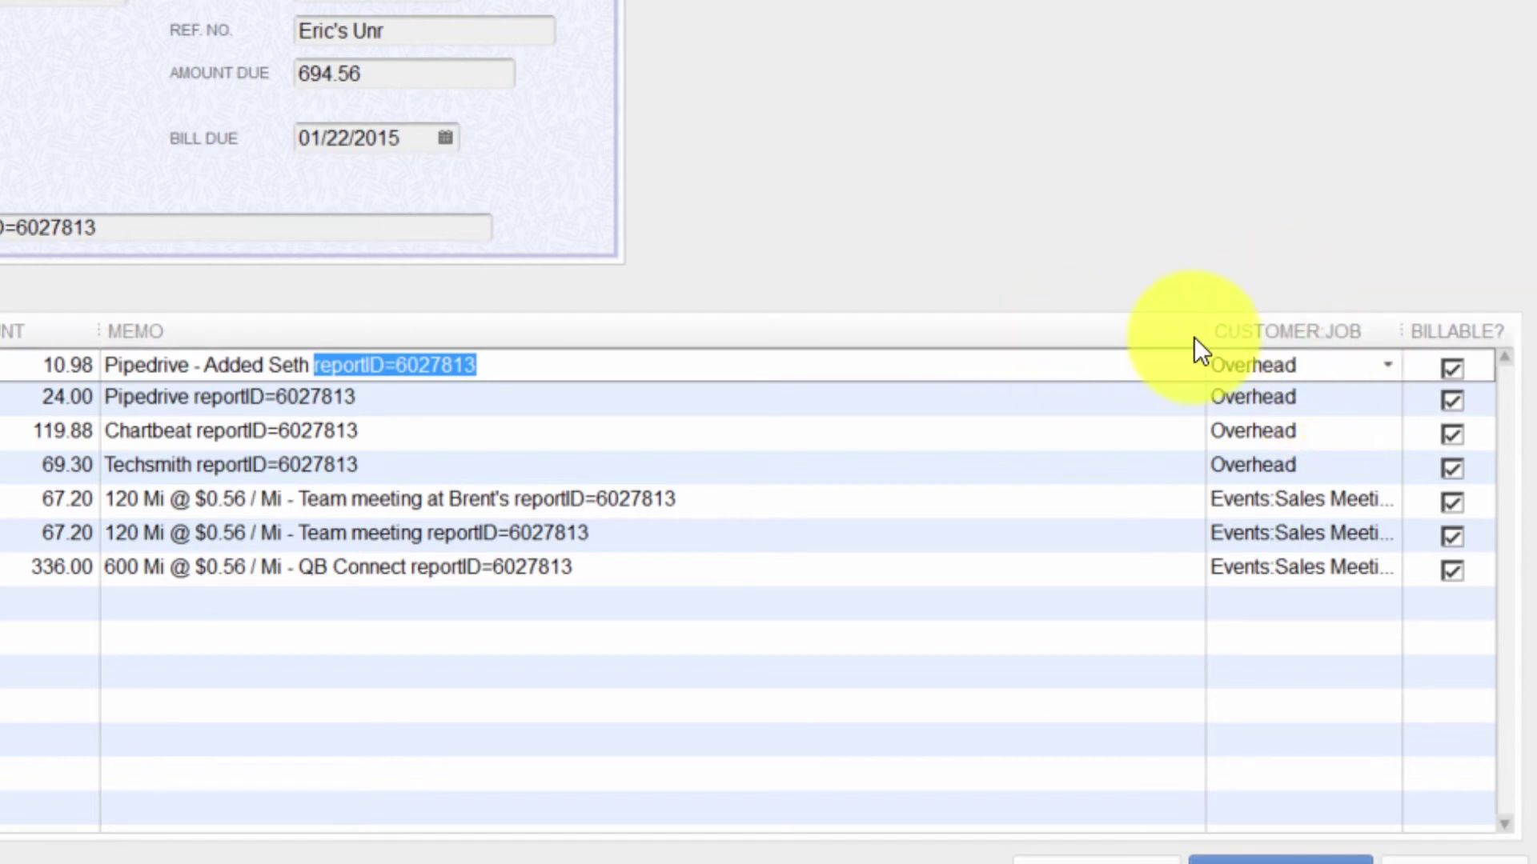
left_click_drag(1209, 331, 886, 333)
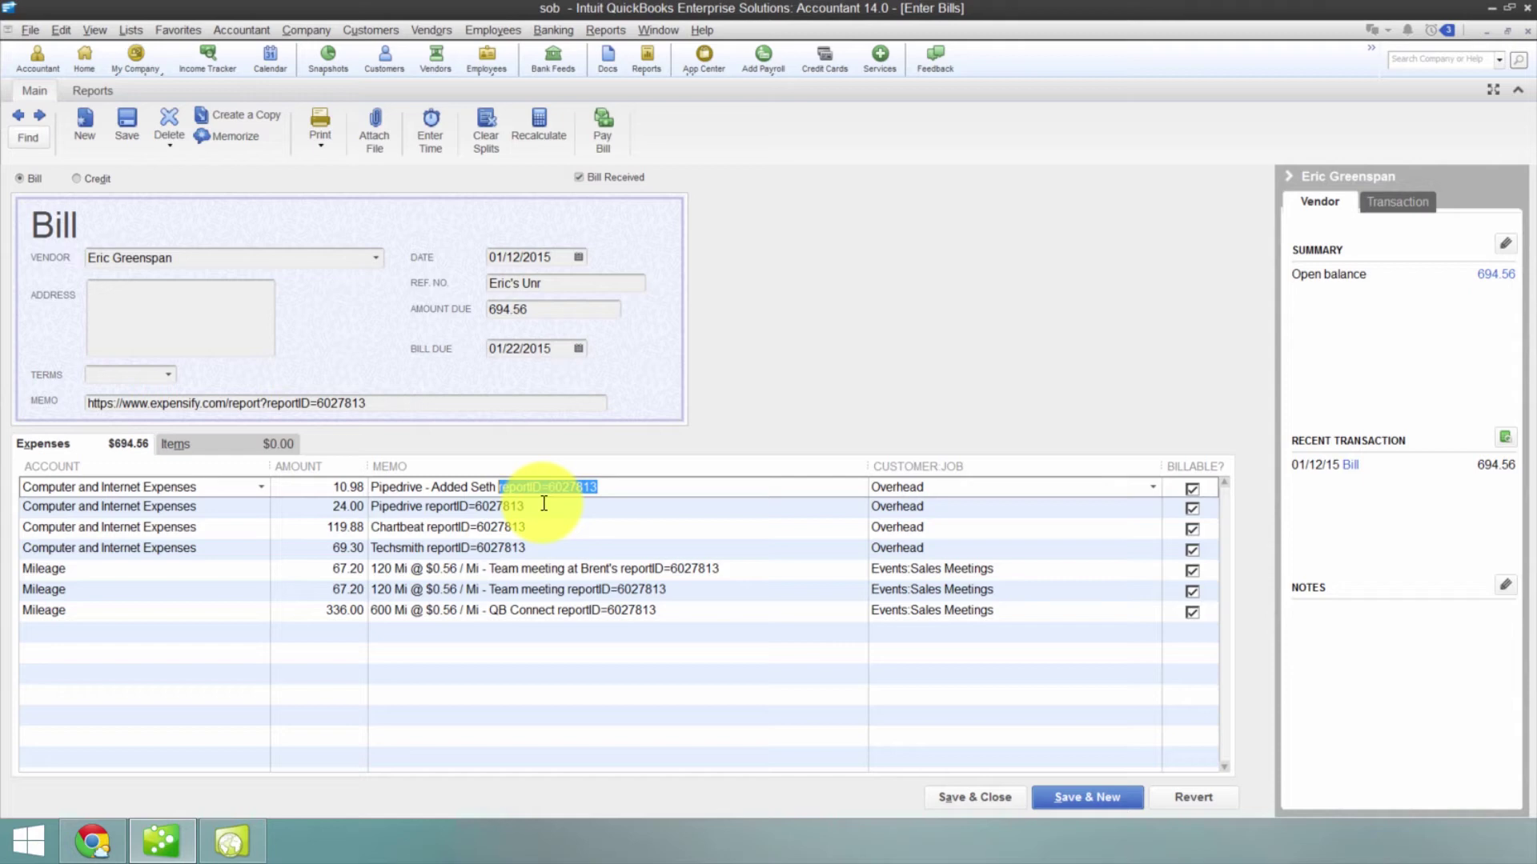
key("Right")
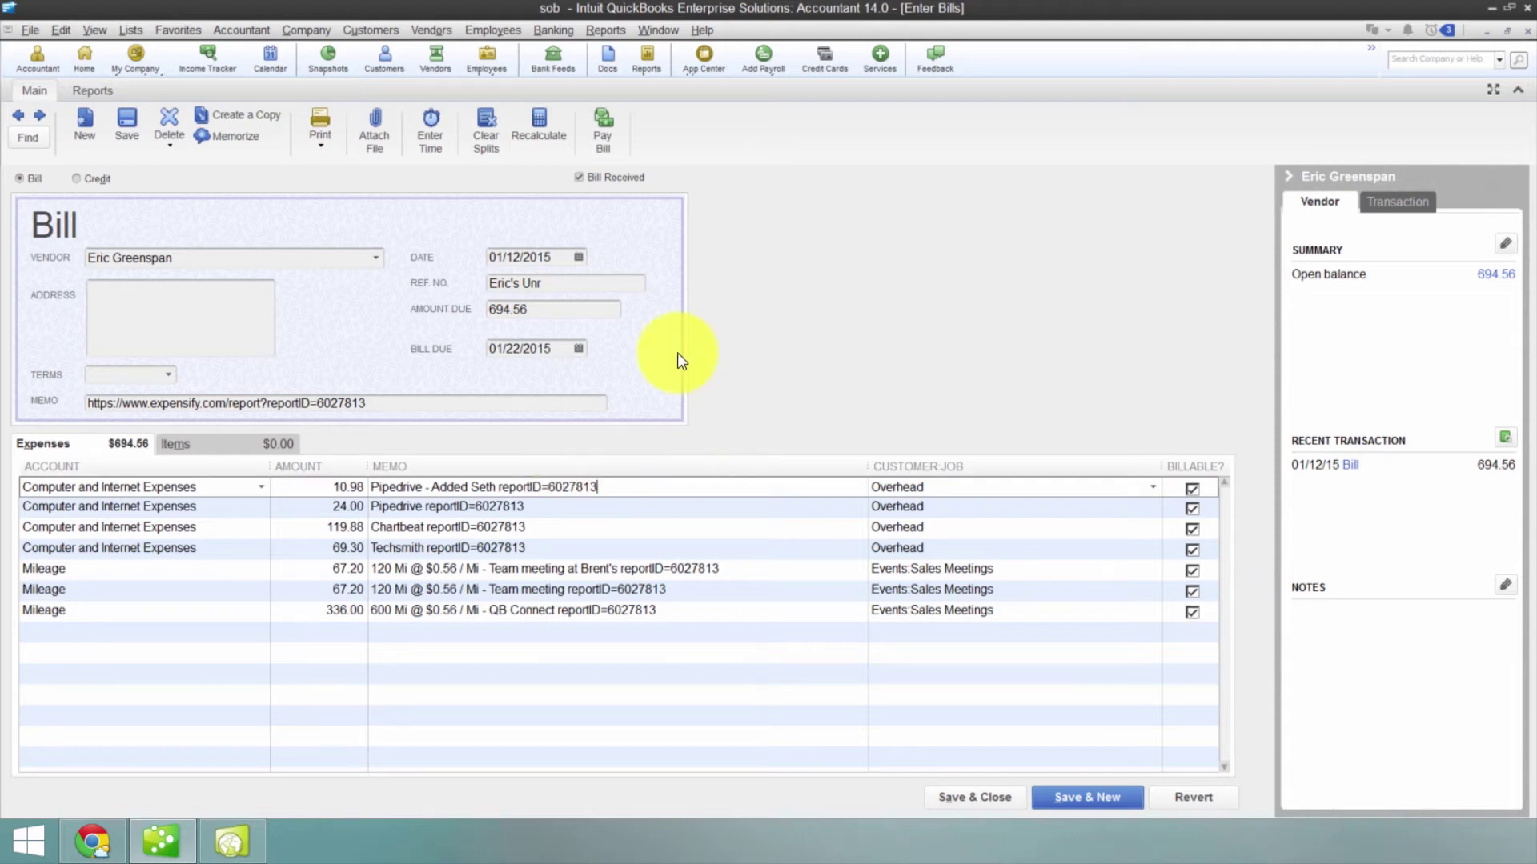
left_click(995, 809)
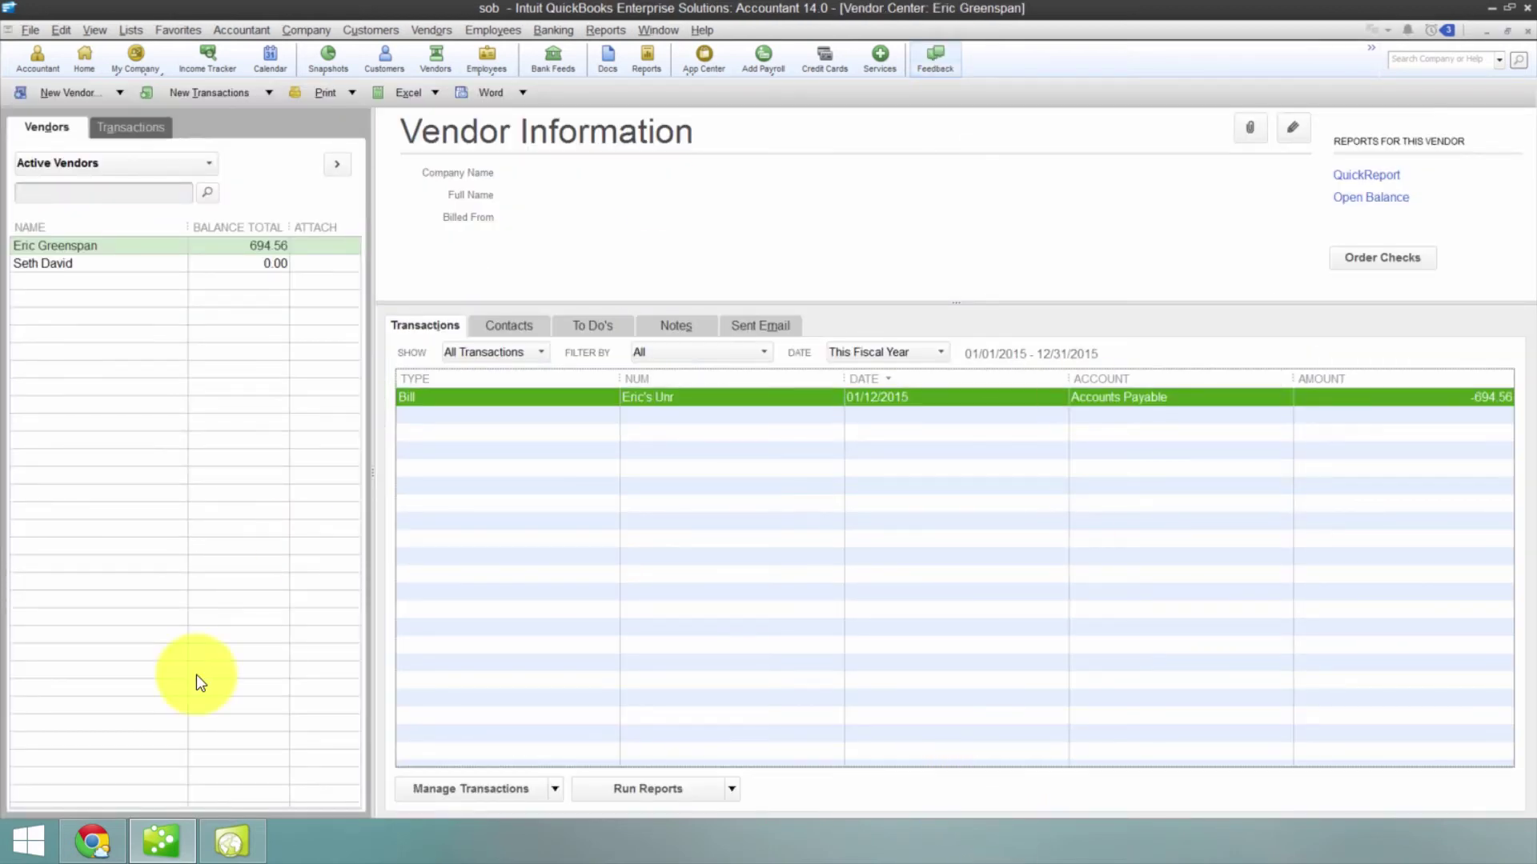
Return to Expensify in Chrome and load its dashboard from the logo.
left_click(96, 841)
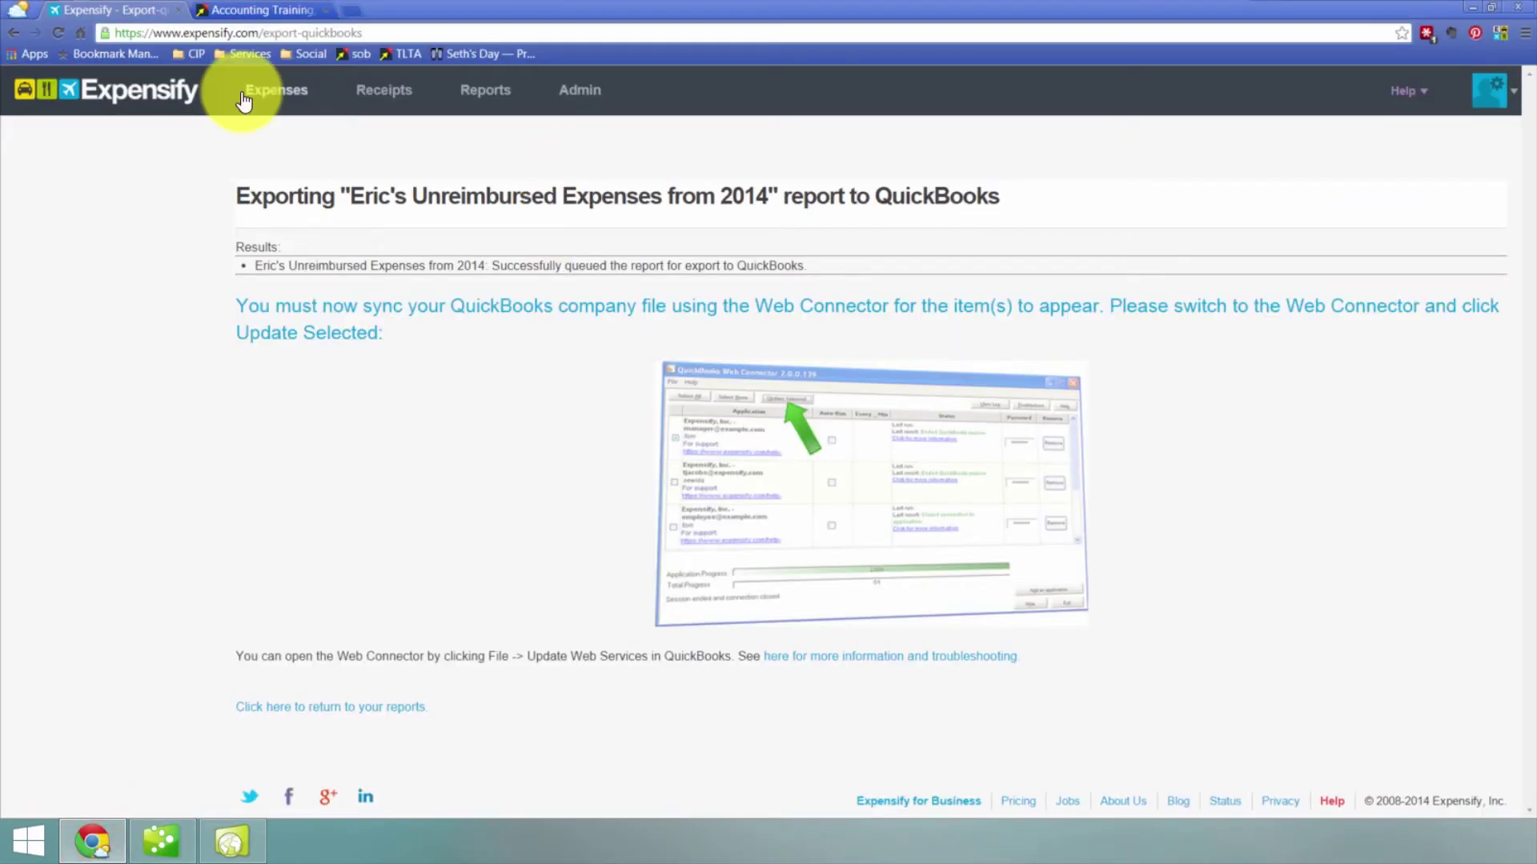
left_click(189, 88)
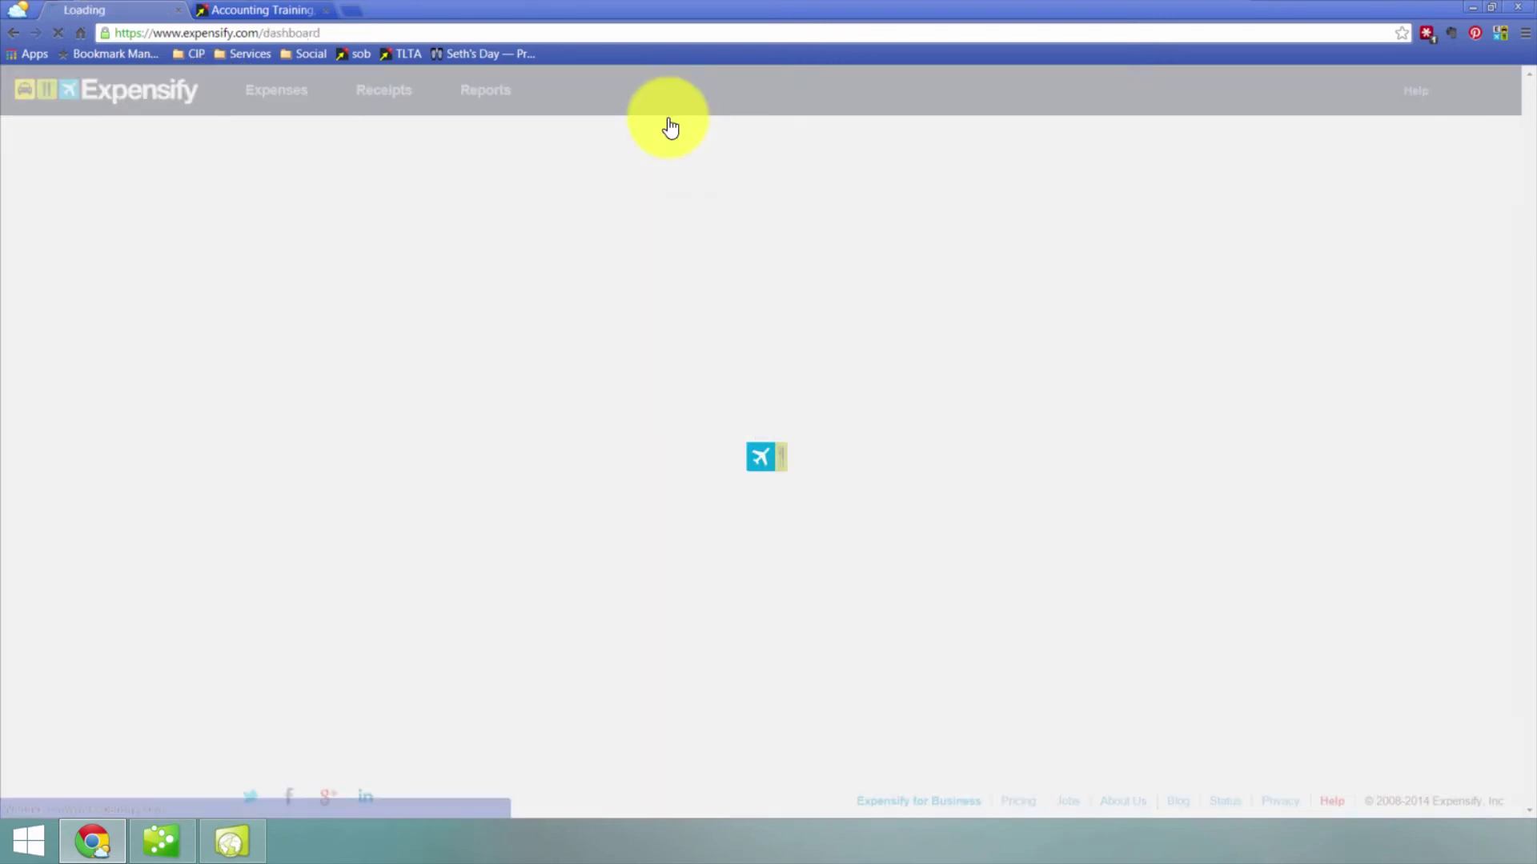